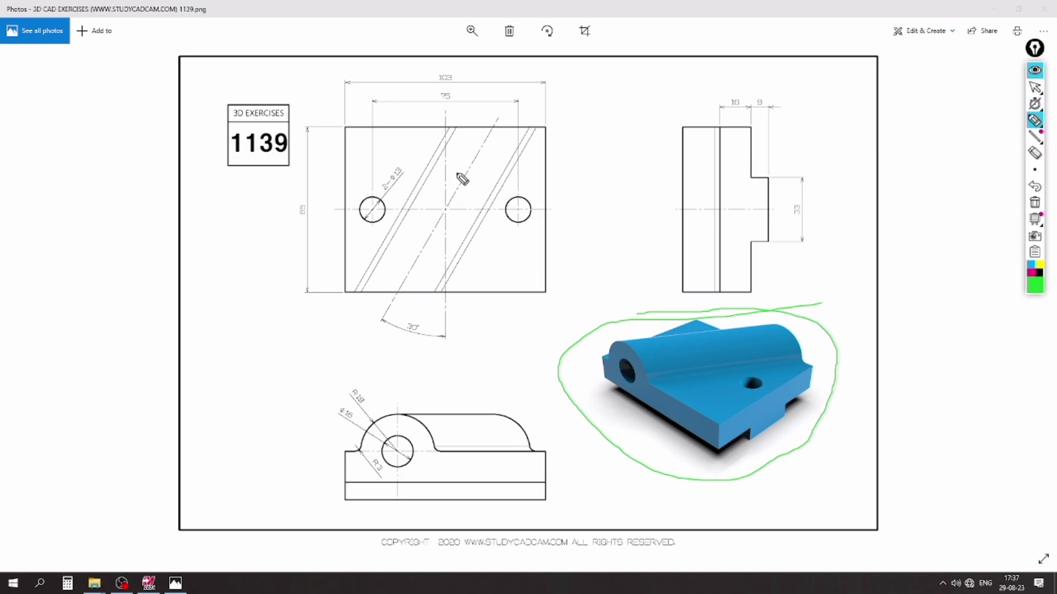
# Examine drawing 1139, marking its overall sizes, 30° angle, boss, hole and step dimensions, and clear the markings
pyautogui.moveTo(454, 75); pyautogui.dragTo(484, 81)
pyautogui.moveTo(303, 183)
pyautogui.mouseDown()
pyautogui.moveTo(274, 248)
pyautogui.moveTo(311, 189)
pyautogui.mouseUp()
pyautogui.moveTo(398, 381)
pyautogui.mouseDown()
pyautogui.moveTo(328, 377)
pyautogui.moveTo(488, 467)
pyautogui.moveTo(283, 380)
pyautogui.mouseUp()
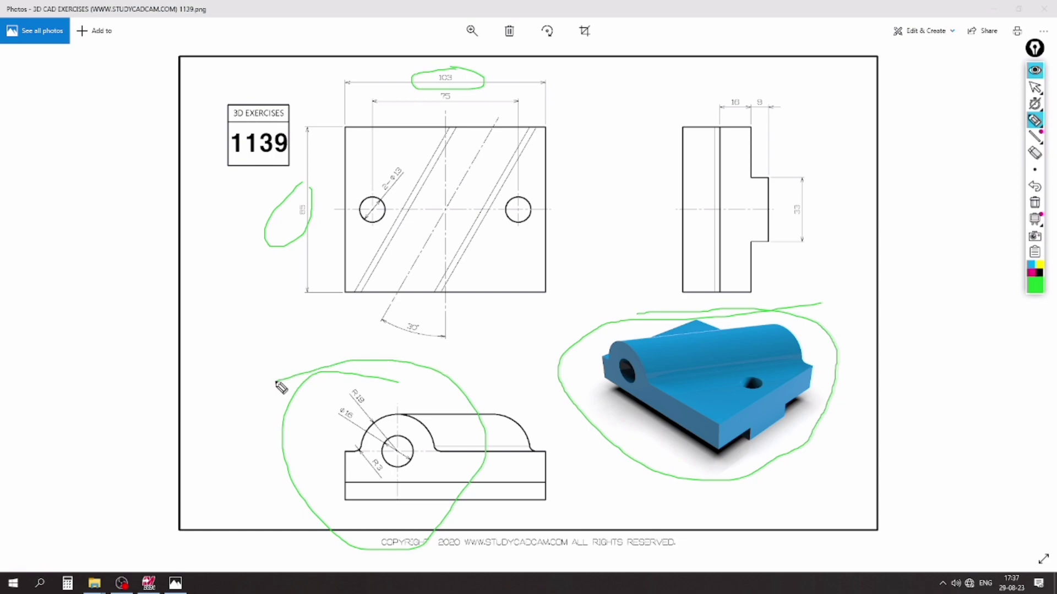
pyautogui.moveTo(550, 343)
pyautogui.mouseDown()
pyautogui.moveTo(358, 307)
pyautogui.moveTo(493, 349)
pyautogui.moveTo(440, 316)
pyautogui.mouseUp()
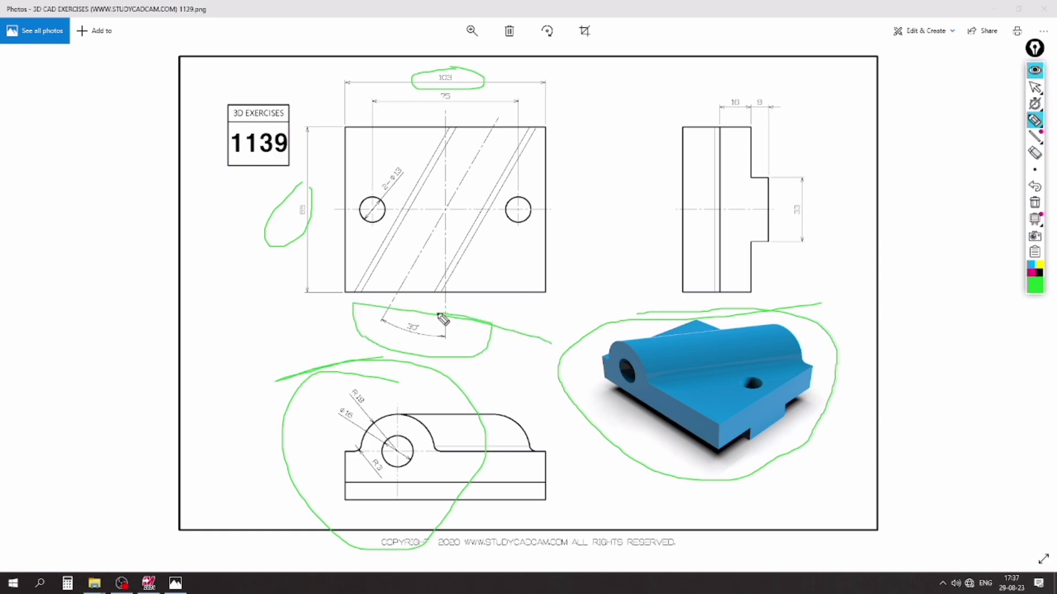
pyautogui.moveTo(408, 147)
pyautogui.mouseDown()
pyautogui.moveTo(578, 365)
pyautogui.moveTo(751, 411)
pyautogui.mouseUp()
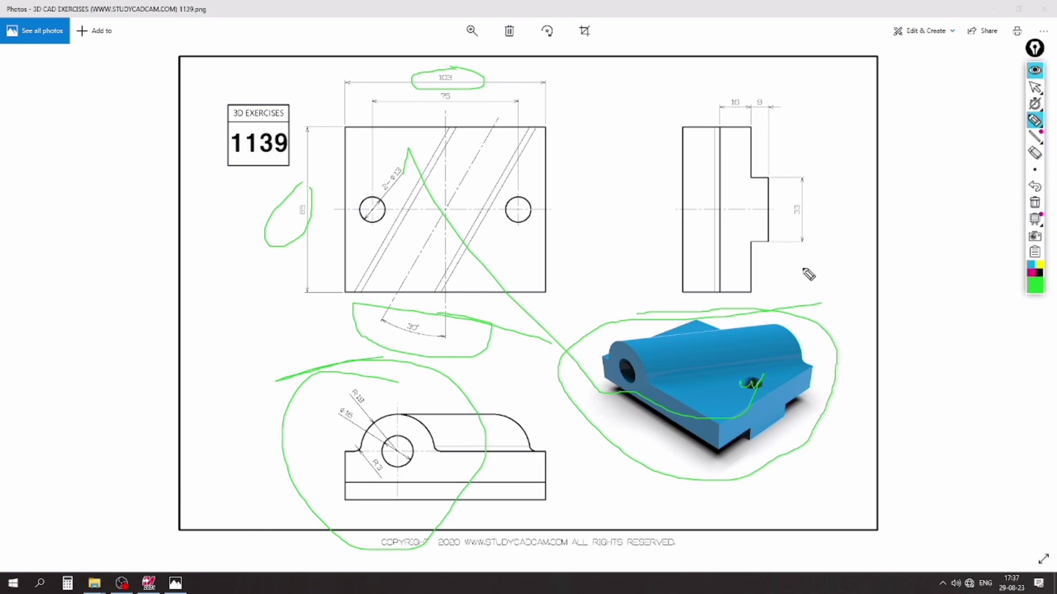
pyautogui.moveTo(797, 177); pyautogui.dragTo(799, 189)
pyautogui.moveTo(736, 90)
pyautogui.mouseDown()
pyautogui.moveTo(721, 141)
pyautogui.moveTo(718, 109)
pyautogui.mouseUp()
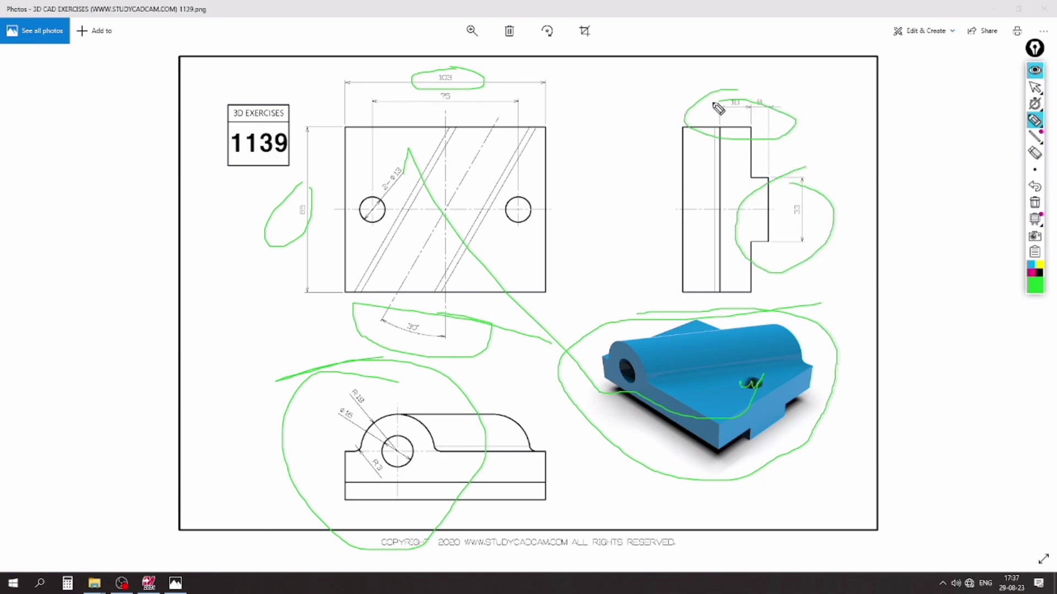
pyautogui.click(1035, 207)
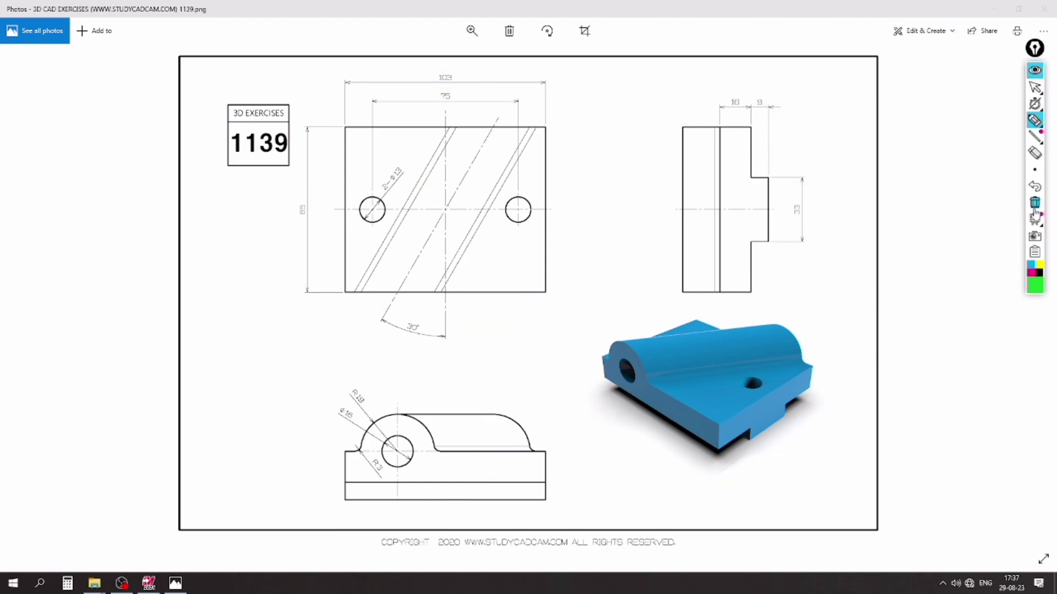
pyautogui.click(1031, 70)
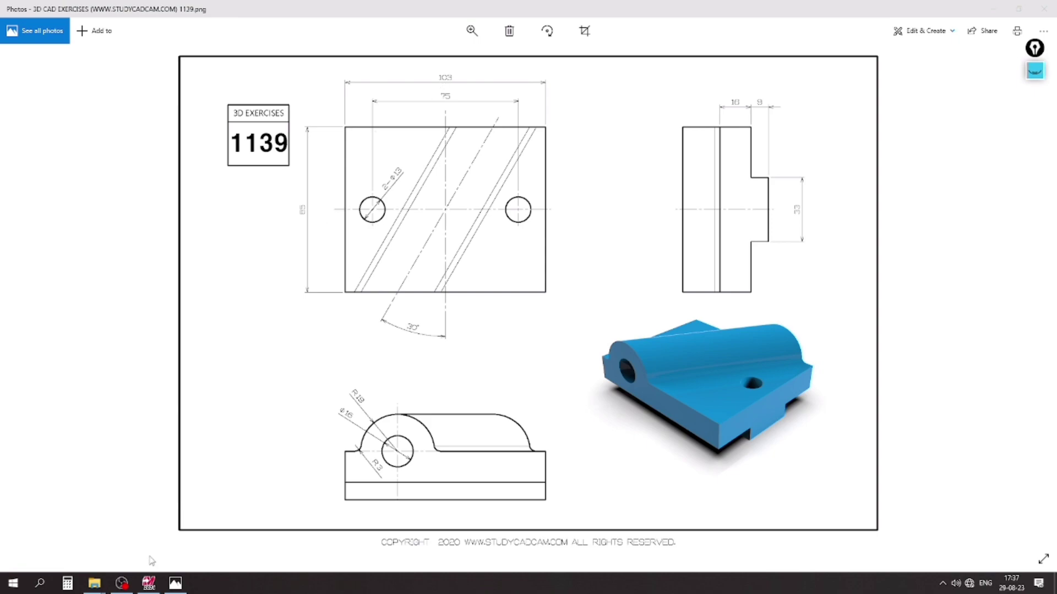
# Switch to Mastercam and draw a base-point rectangle about 98 by 52 mm, centred on the origin
pyautogui.click(149, 583)
pyautogui.click(93, 27)
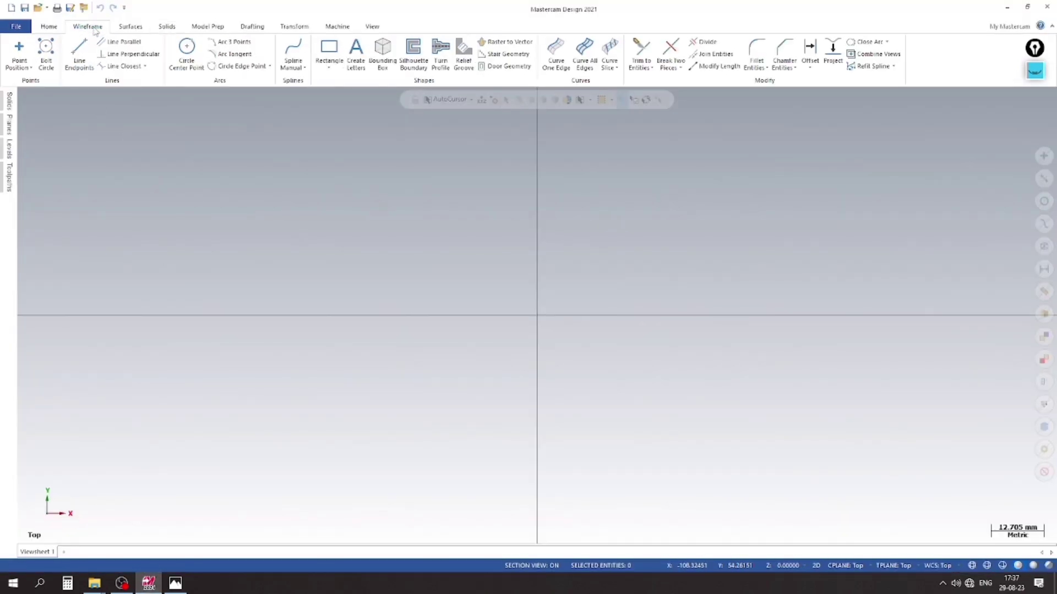
pyautogui.click(329, 65)
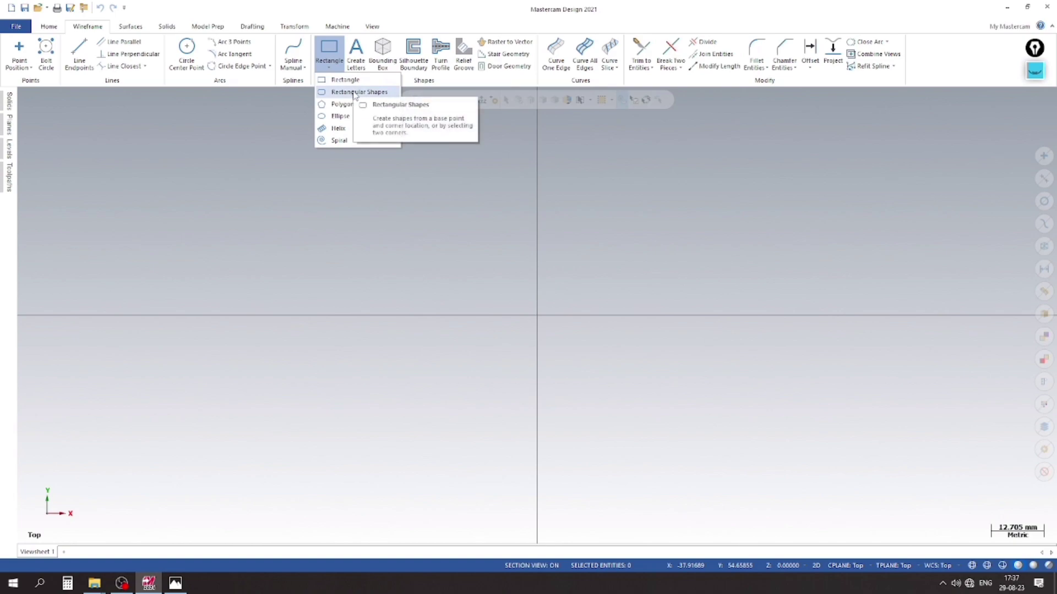
pyautogui.click(356, 92)
pyautogui.click(642, 317)
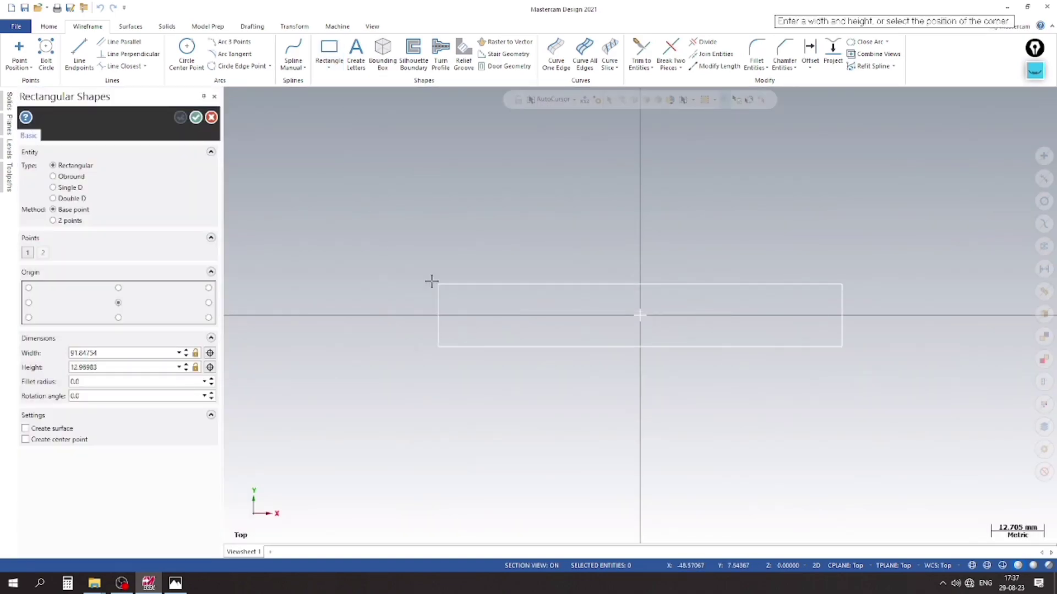
pyautogui.click(435, 206)
# Set the rectangle's width to 103 mm and height to 85 mm, and accept it
pyautogui.doubleClick(154, 353)
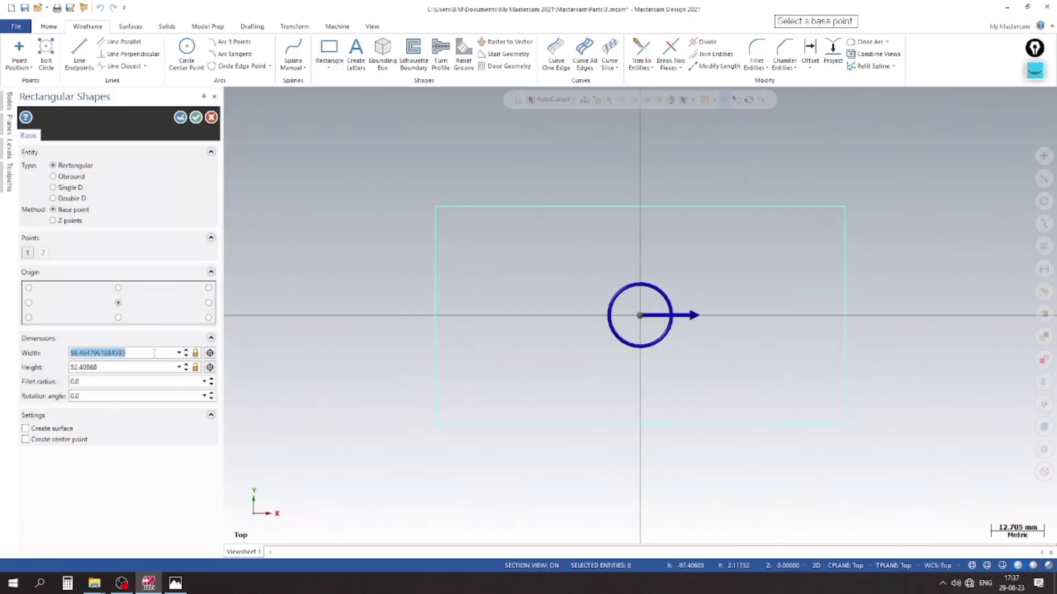
pyautogui.write('103')
pyautogui.press('Return')
pyautogui.doubleClick(133, 368)
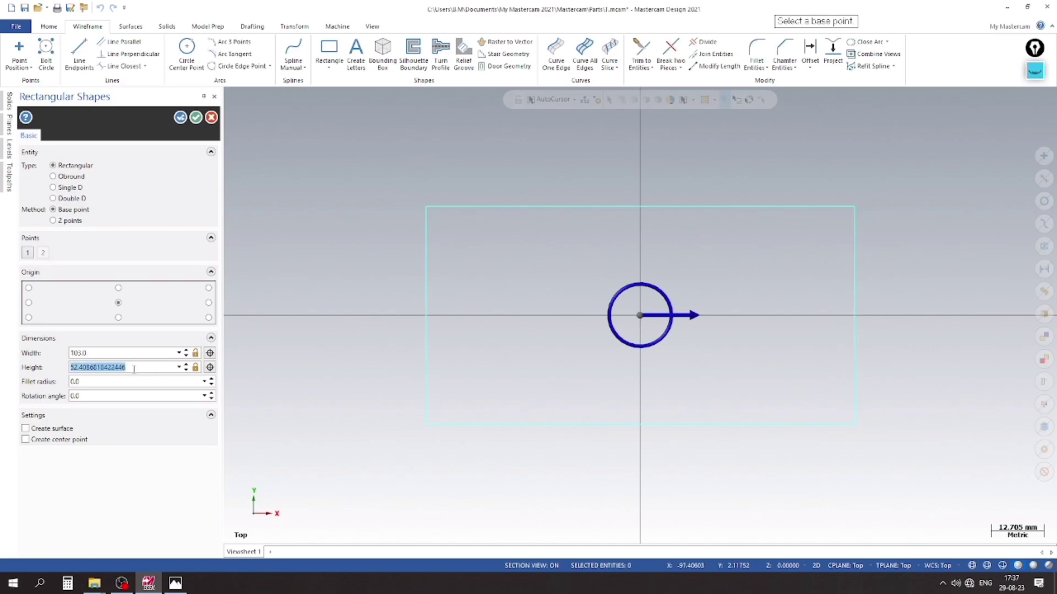
pyautogui.write('85')
pyautogui.press('Return')
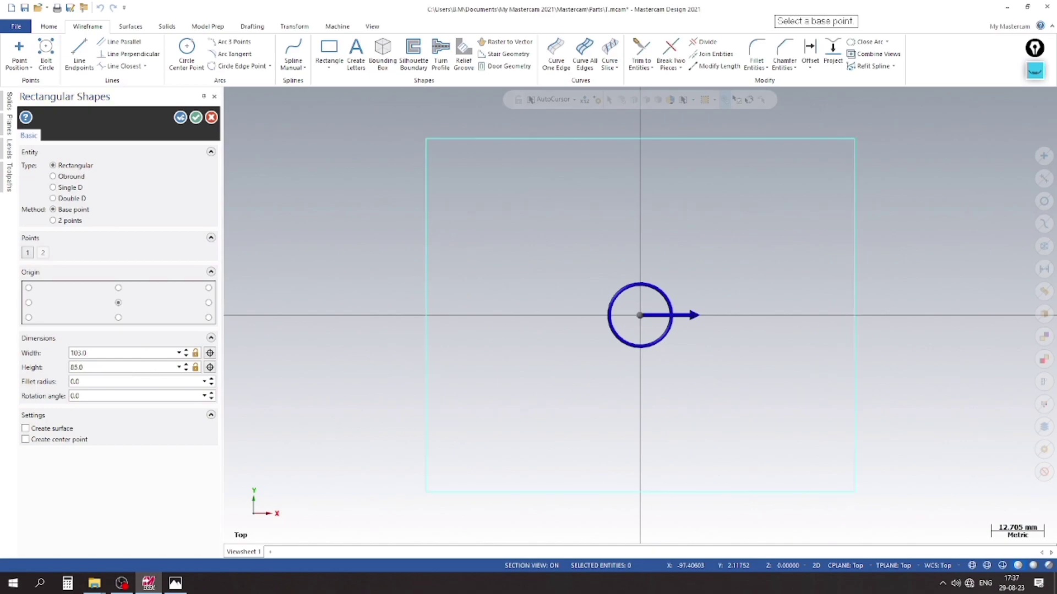
pyautogui.click(176, 583)
pyautogui.click(175, 583)
pyautogui.click(196, 117)
# Switch to the front view and set the construction plane to Front
pyautogui.scroll(1, 481, 267)
pyautogui.scroll(-2, 462, 272)
pyautogui.scroll(2, 461, 276)
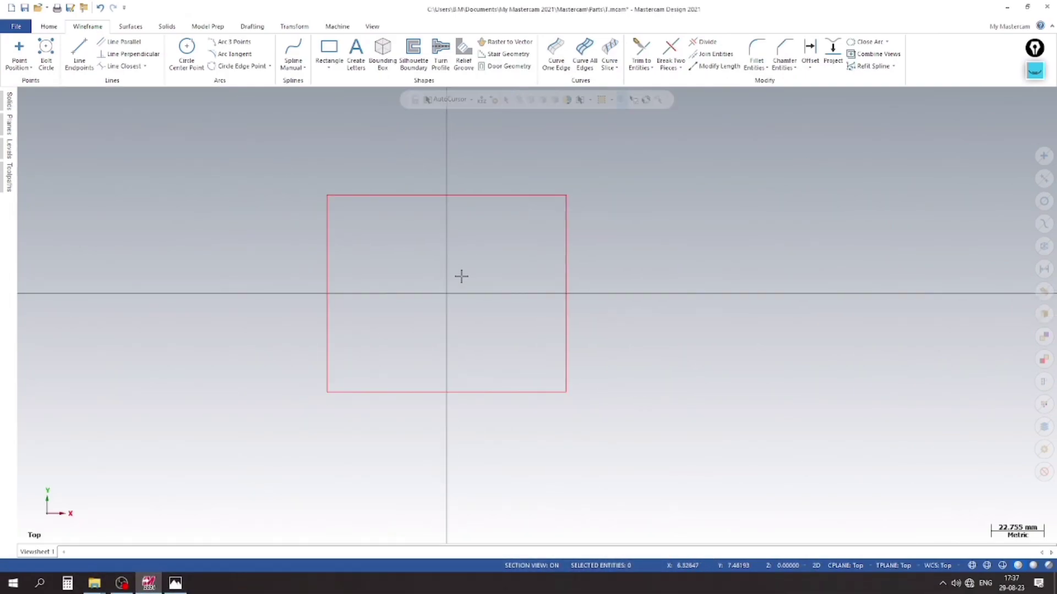
pyautogui.rightClick(719, 262)
pyautogui.click(749, 332)
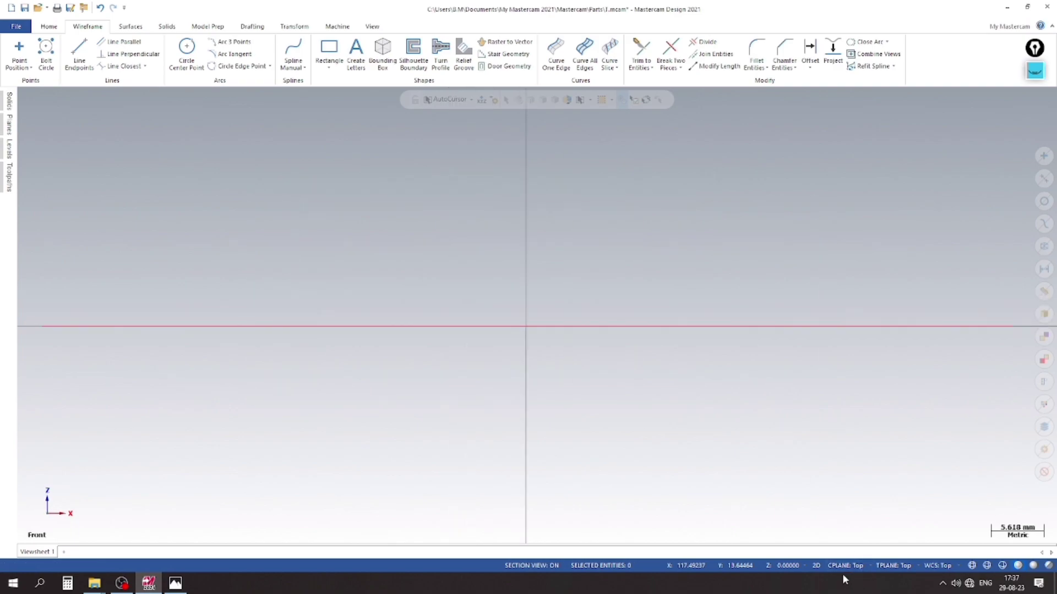
pyautogui.hotkey('alt', 'Tab')
pyautogui.hotkey('alt', 'Tab')
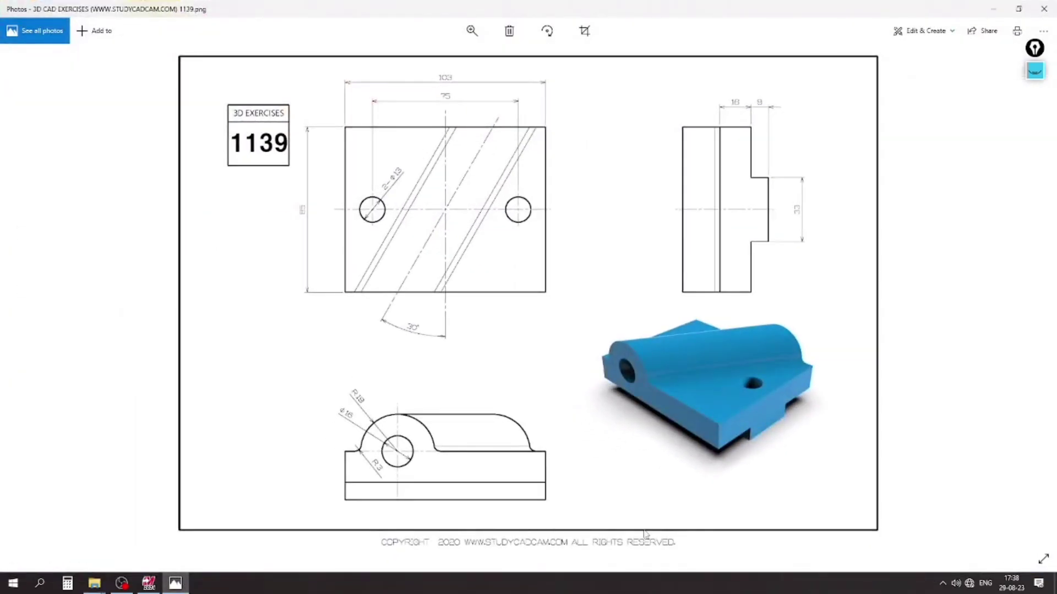
pyautogui.click(149, 583)
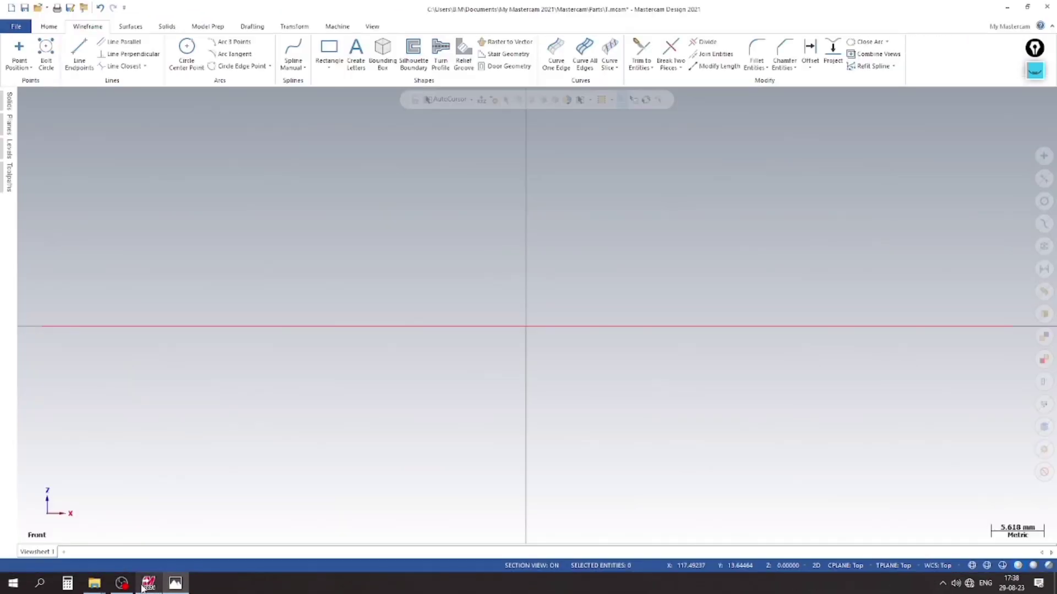
pyautogui.click(844, 568)
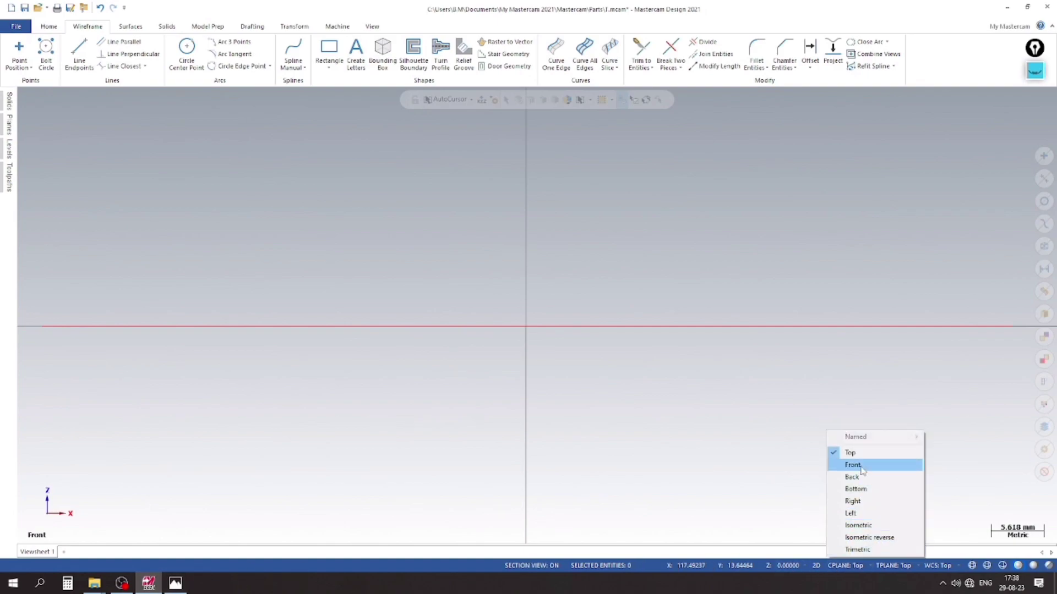
pyautogui.click(860, 466)
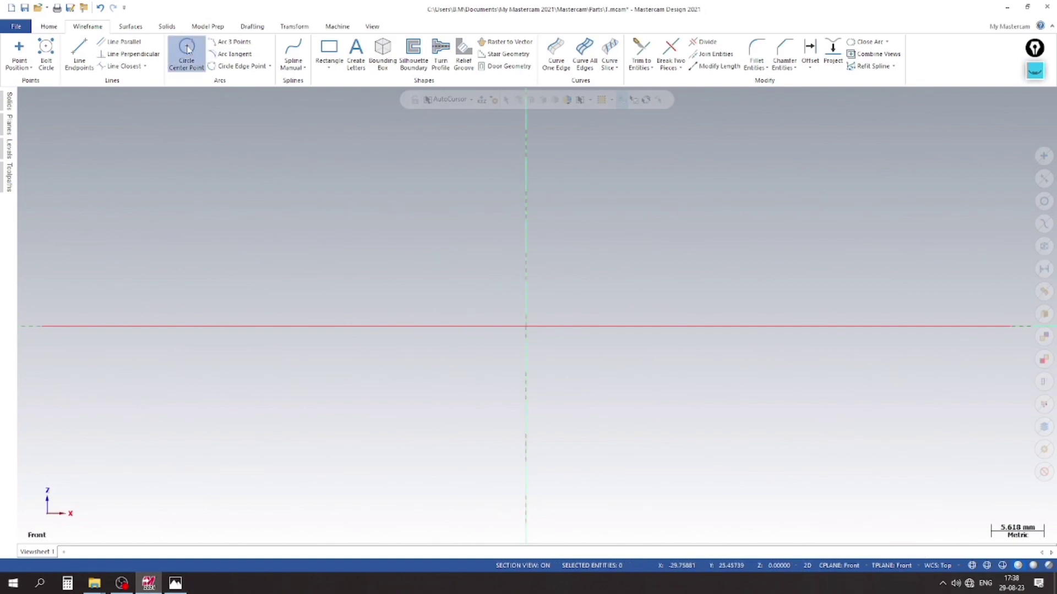
# Create a center-point circle with a 16 mm diameter at the origin
pyautogui.click(186, 52)
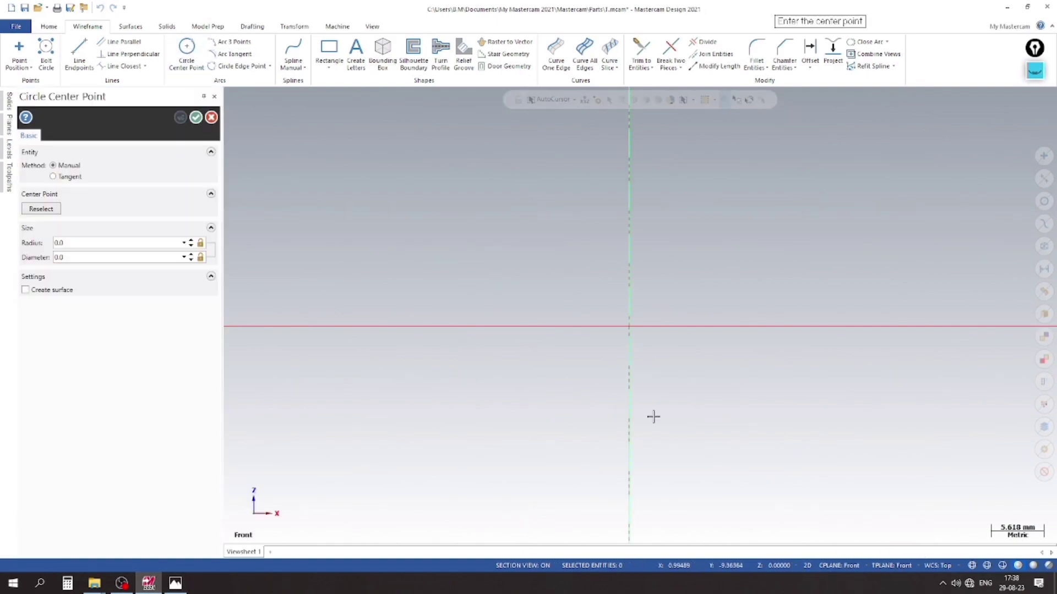
pyautogui.click(629, 326)
pyautogui.click(570, 419)
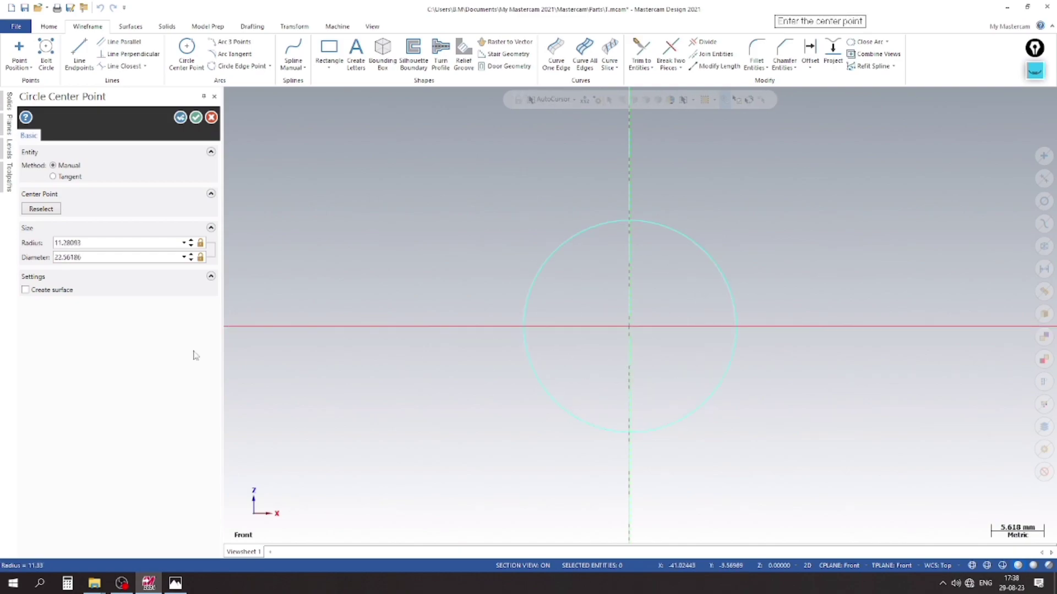
pyautogui.click(103, 256)
pyautogui.write('16')
pyautogui.press('Return')
pyautogui.press('Return')
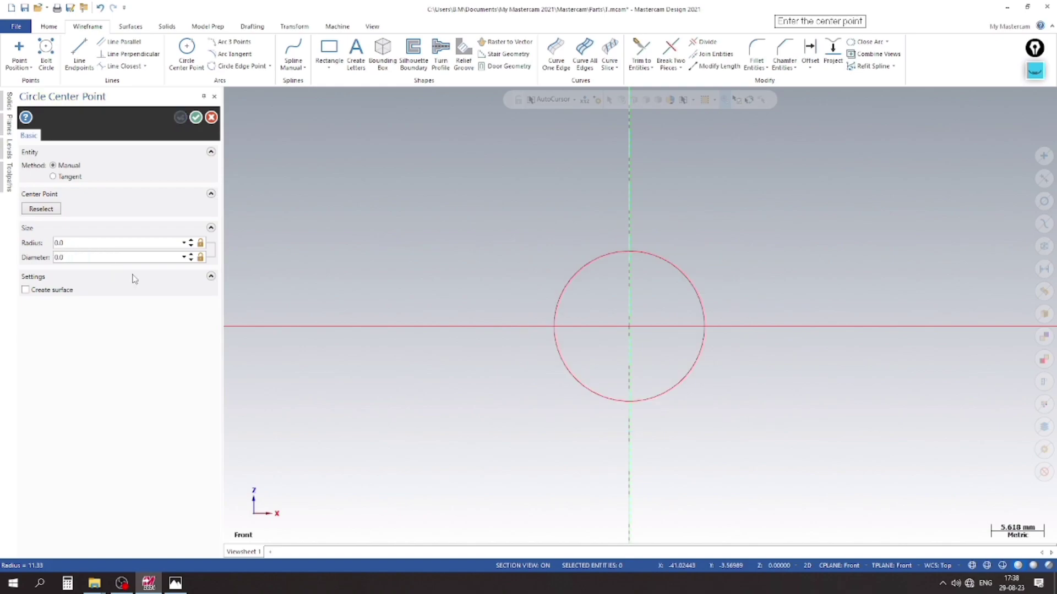
# Add a concentric circle with a 19 mm radius at the origin and finish the circle command
pyautogui.click(628, 327)
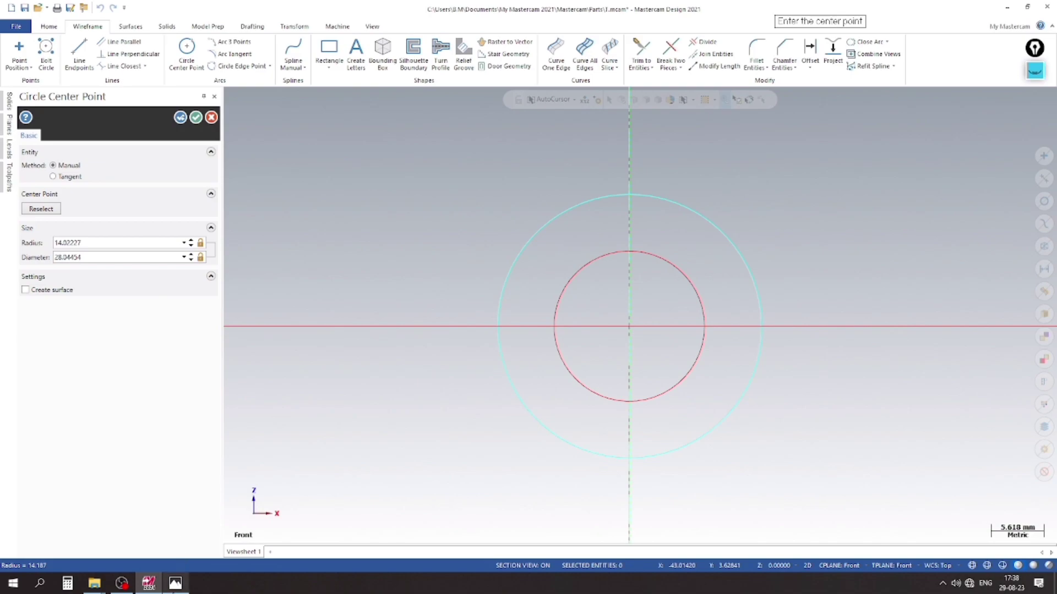
pyautogui.click(175, 583)
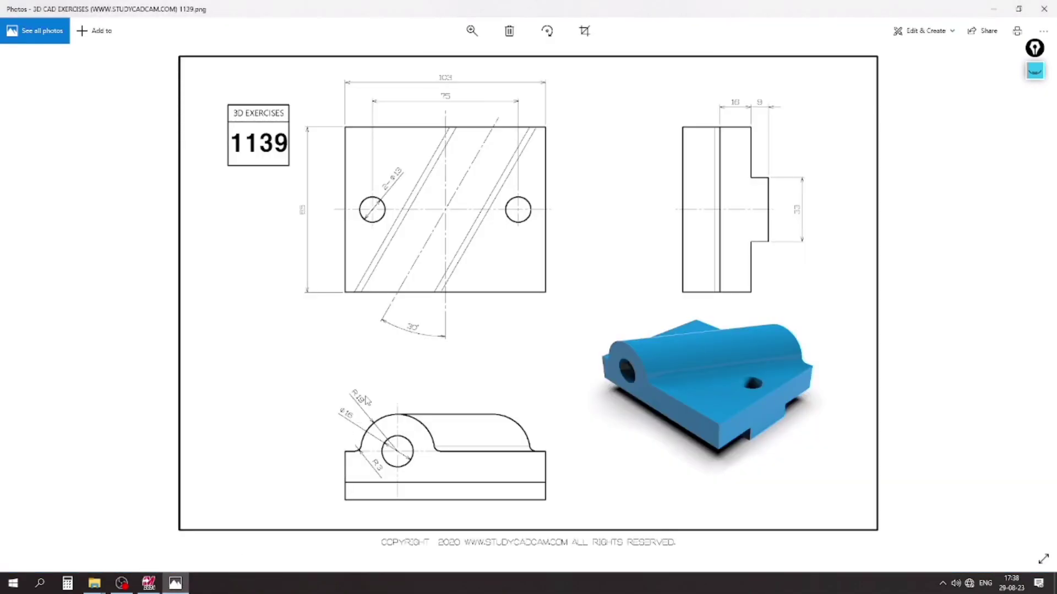
pyautogui.click(175, 583)
pyautogui.doubleClick(102, 243)
pyautogui.write('19')
pyautogui.press('Return')
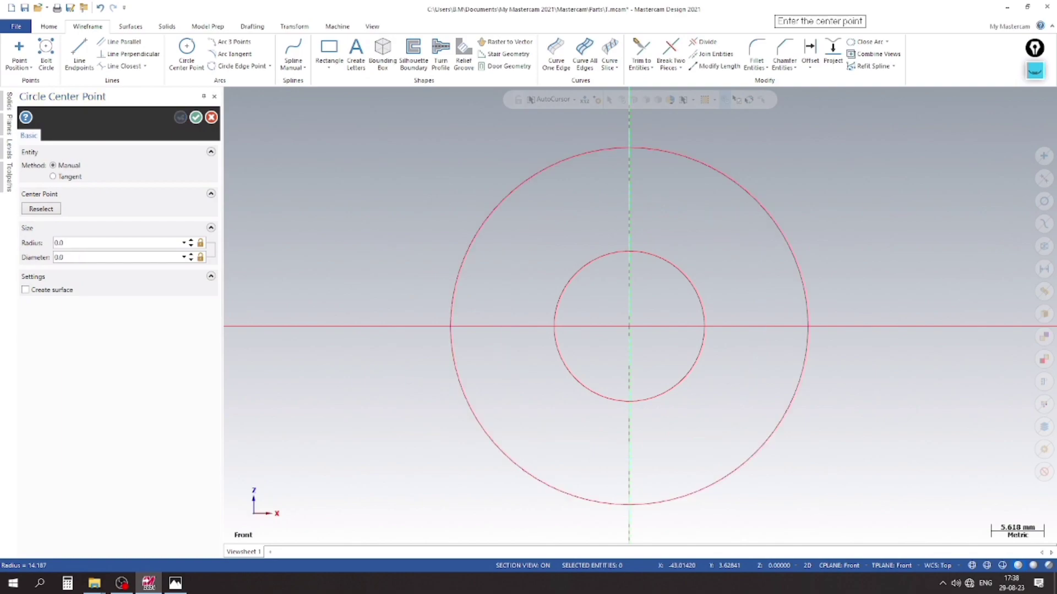
pyautogui.scroll(-2, 382, 229)
pyautogui.click(197, 117)
# Return to the front view and offset a copy of the rectangle's edge line 15 mm downward through the outer circle
pyautogui.moveTo(567, 286); pyautogui.dragTo(414, 336, button='middle')
pyautogui.scroll(-1, 234, 190)
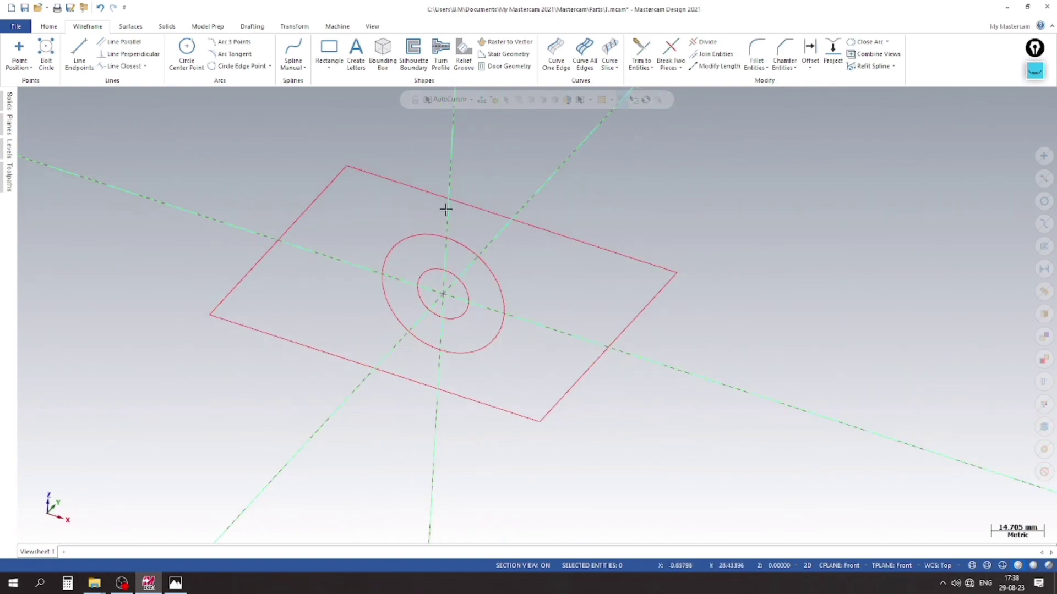
pyautogui.rightClick(276, 186)
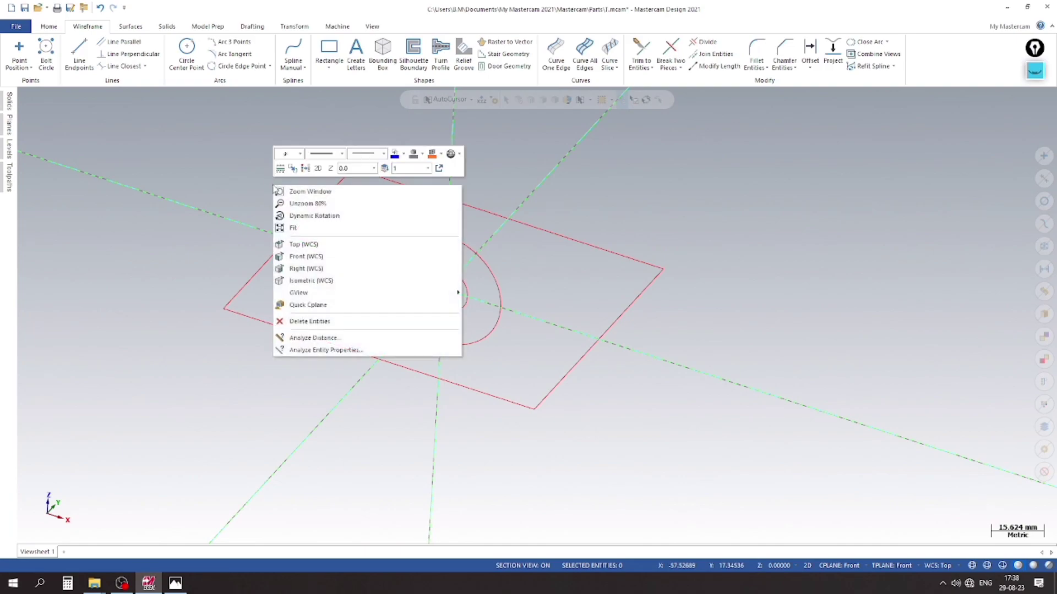
pyautogui.click(312, 257)
pyautogui.scroll(-2, 446, 202)
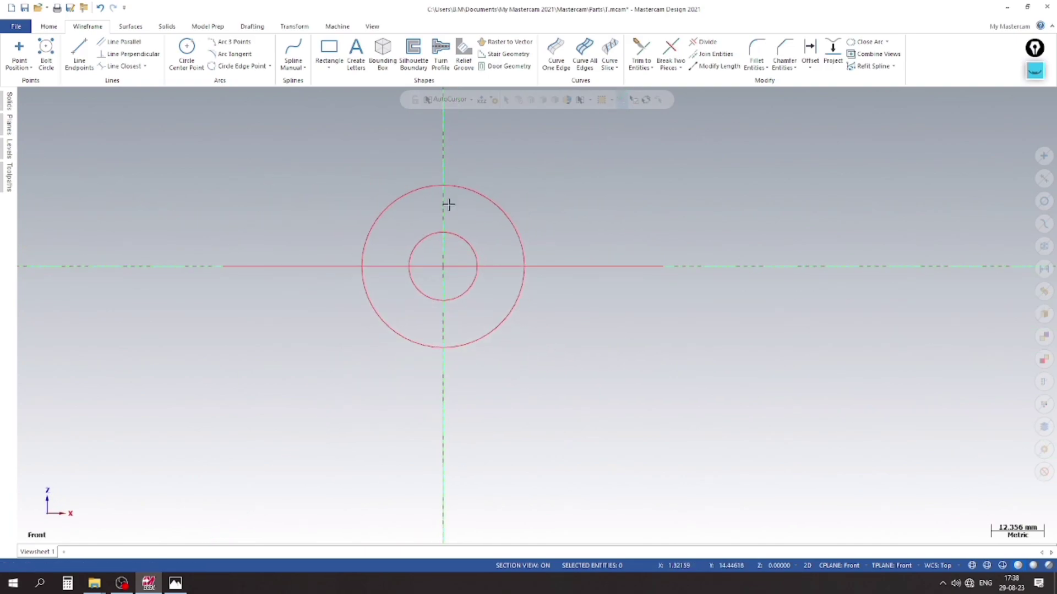
pyautogui.click(810, 51)
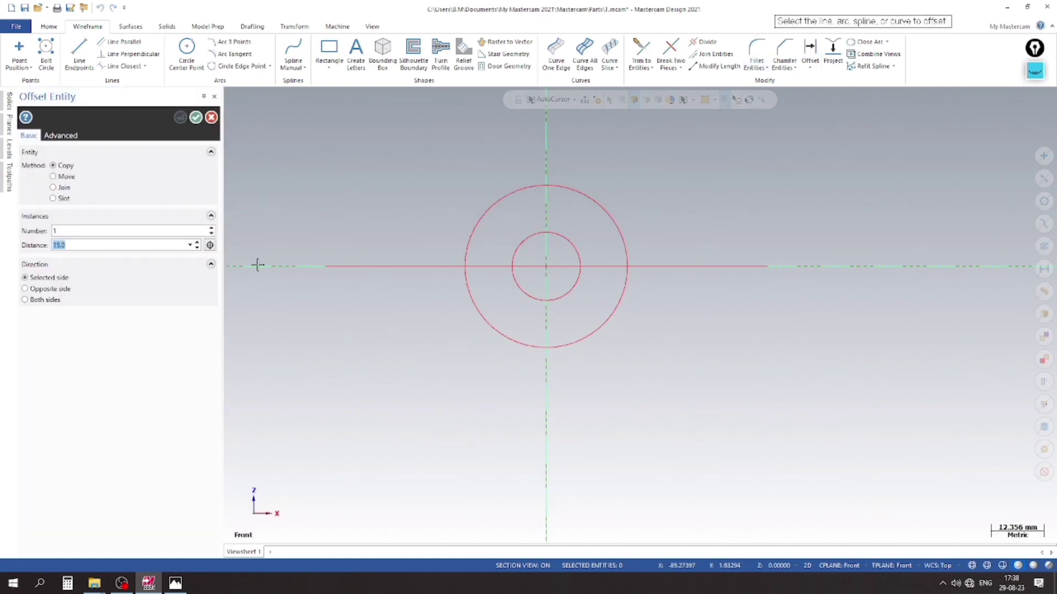
pyautogui.click(562, 266)
pyautogui.click(543, 316)
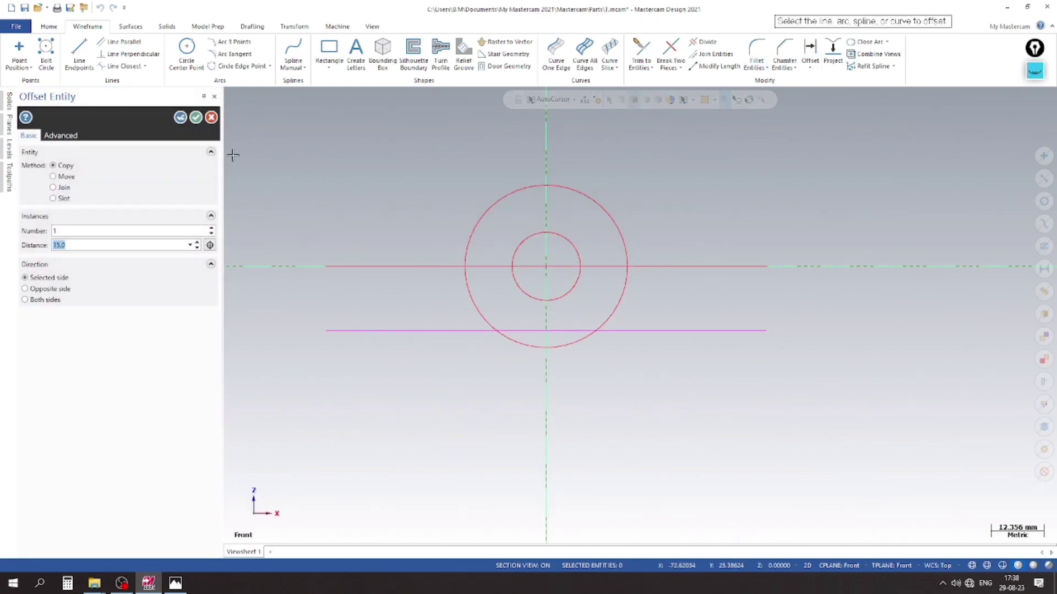
pyautogui.click(200, 119)
# Trim the outer circle and the offset line to each other at both intersections, forming a closed flat-bottomed profile
pyautogui.moveTo(443, 248); pyautogui.dragTo(643, 335, button='middle')
pyautogui.click(641, 53)
pyautogui.scroll(2, 549, 313)
pyautogui.click(481, 275)
pyautogui.click(543, 302)
pyautogui.click(555, 302)
pyautogui.click(646, 220)
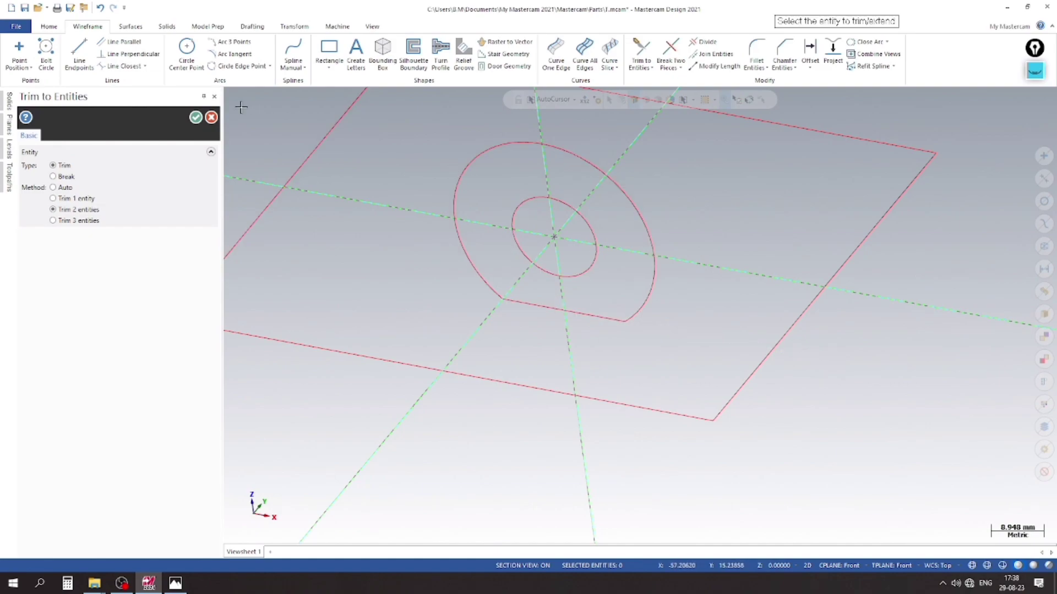
pyautogui.click(195, 117)
# Switch to the isometric view and set the construction plane back to Top
pyautogui.scroll(-3, 524, 236)
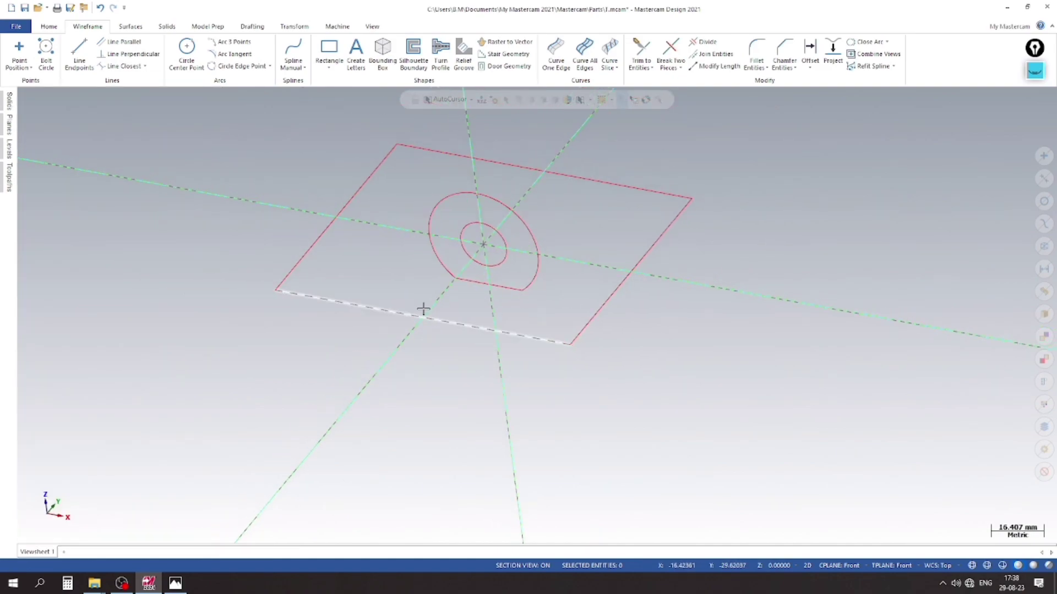
pyautogui.rightClick(192, 174)
pyautogui.click(242, 276)
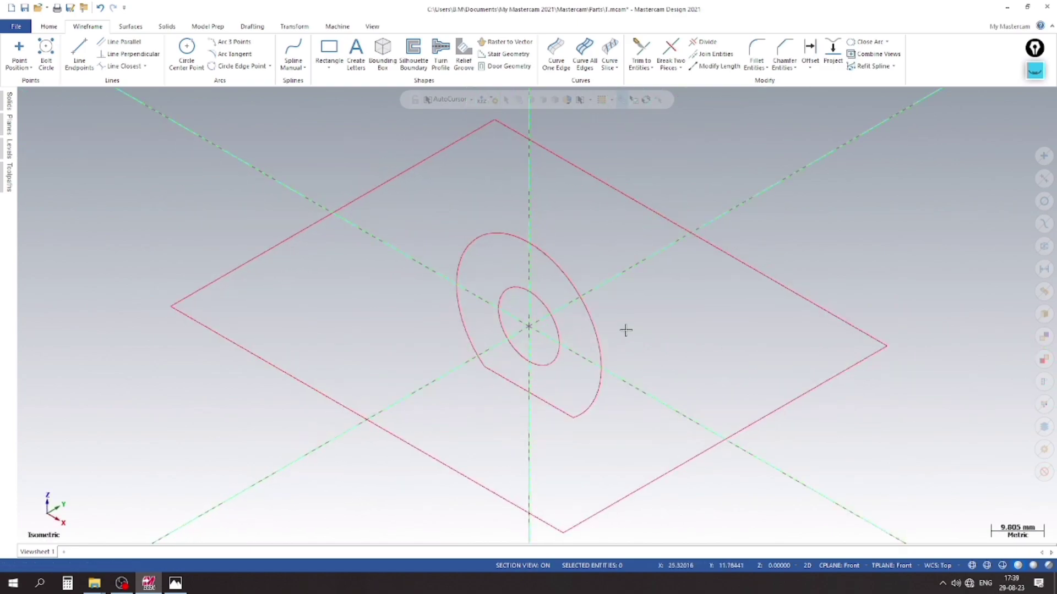
pyautogui.scroll(-2, 470, 222)
pyautogui.click(842, 566)
pyautogui.click(852, 450)
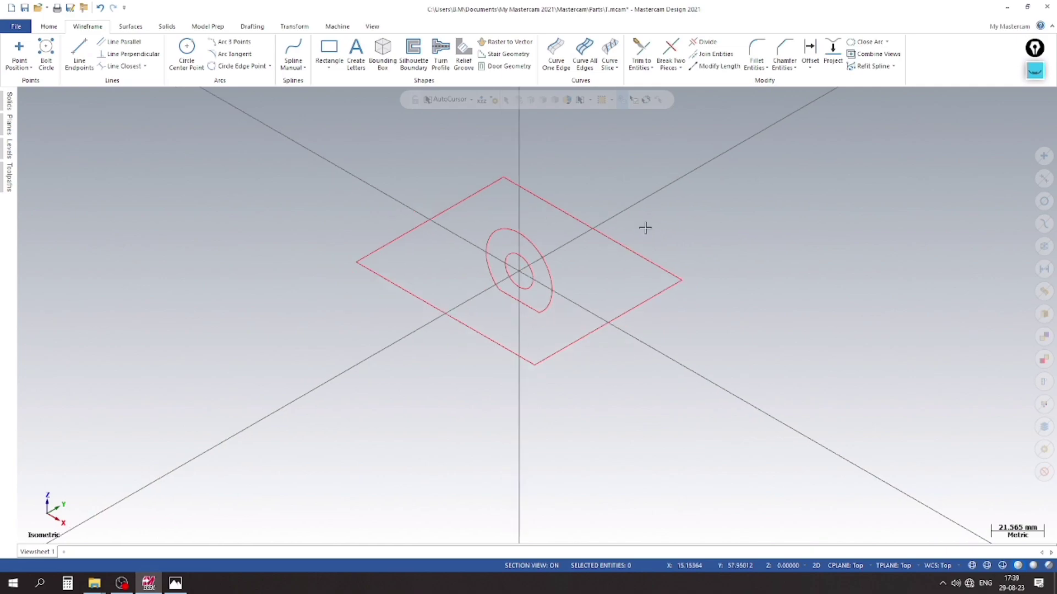
# Try to rotate the flat-bottomed profile and its inner circle about the origin by -30 degrees in the top view
pyautogui.rightClick(415, 179)
pyautogui.click(484, 245)
pyautogui.scroll(-1, 517, 252)
pyautogui.moveTo(261, 231); pyautogui.dragTo(549, 339)
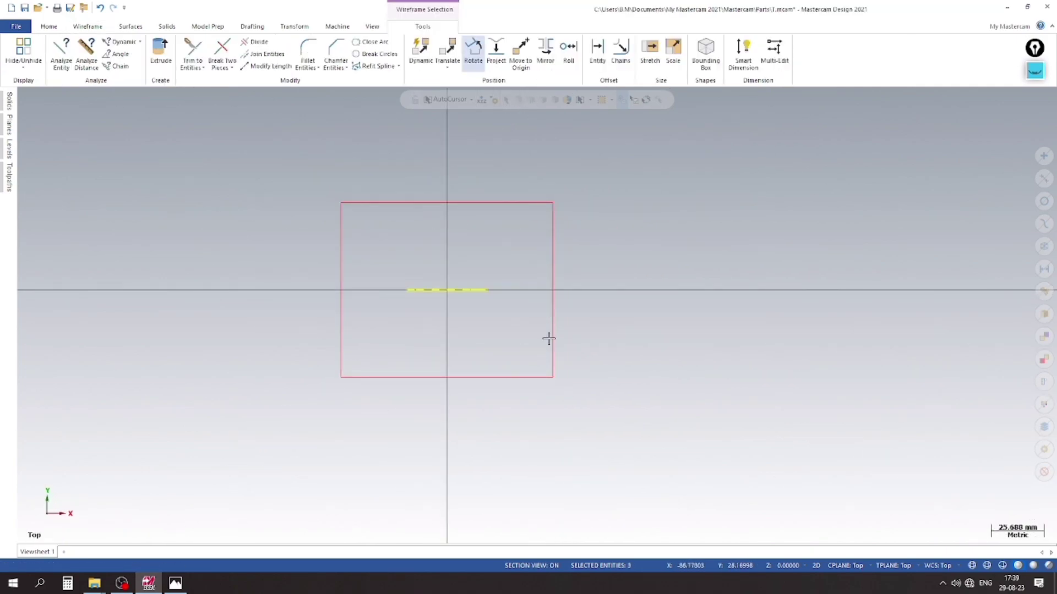
pyautogui.click(475, 53)
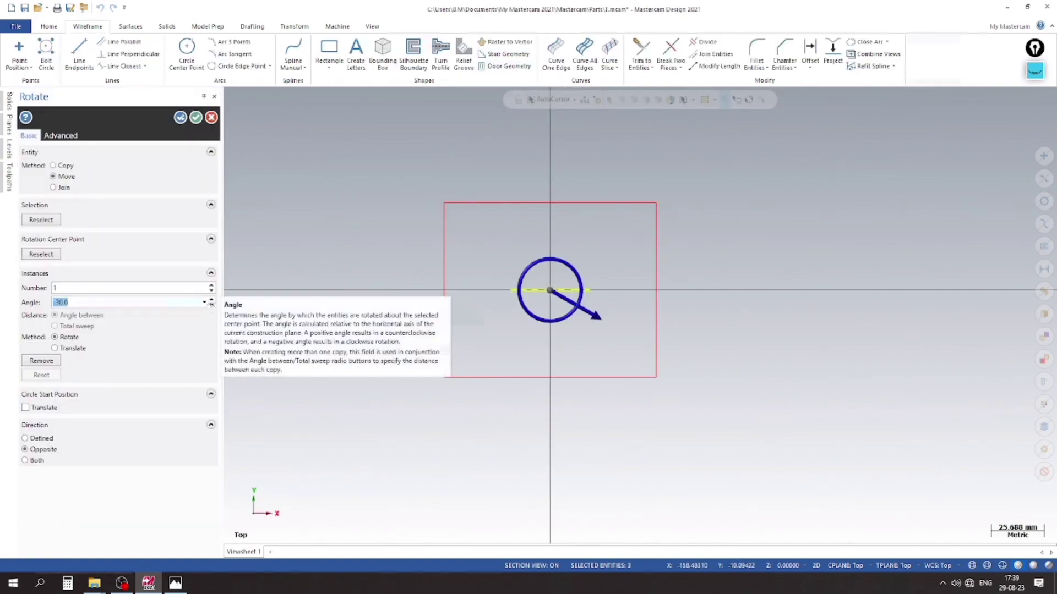
pyautogui.press('Return')
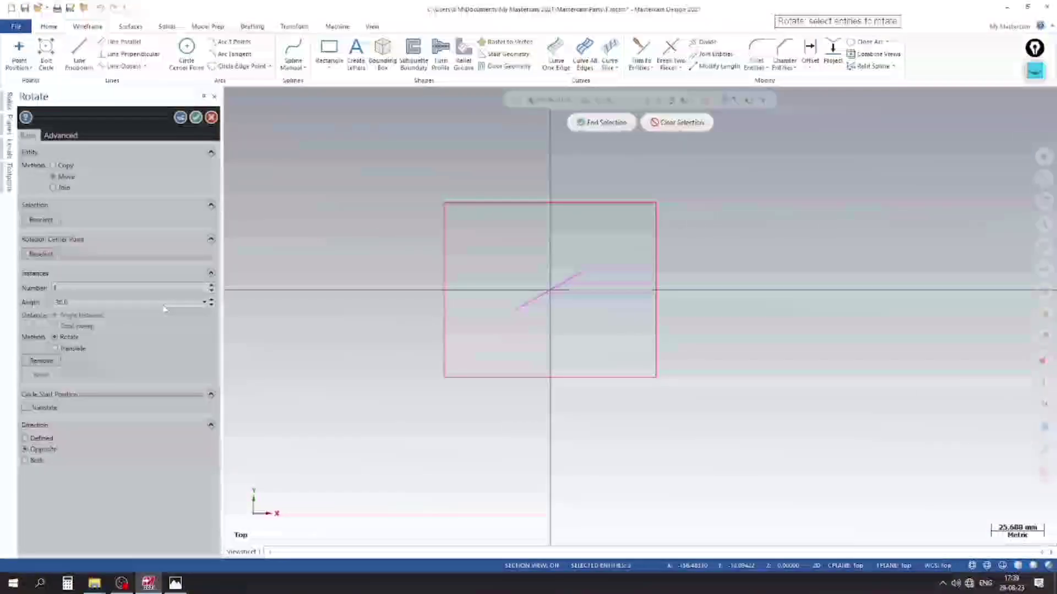
pyautogui.press('Escape')
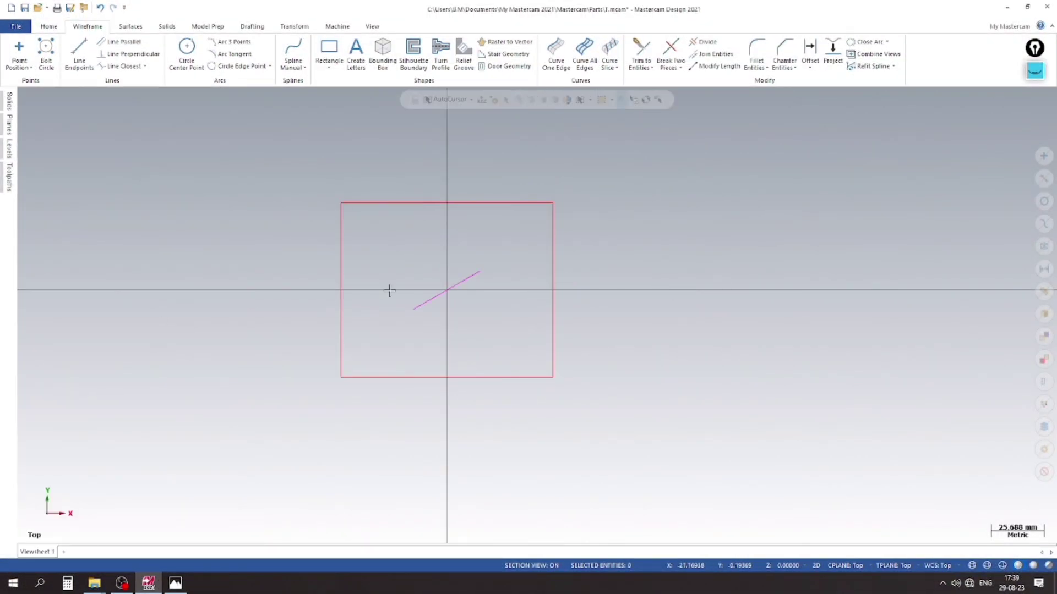
# Rotate the flat-bottomed profile and its inner circle 30 degrees clockwise about the origin, moving the originals
pyautogui.moveTo(387, 266); pyautogui.dragTo(534, 328)
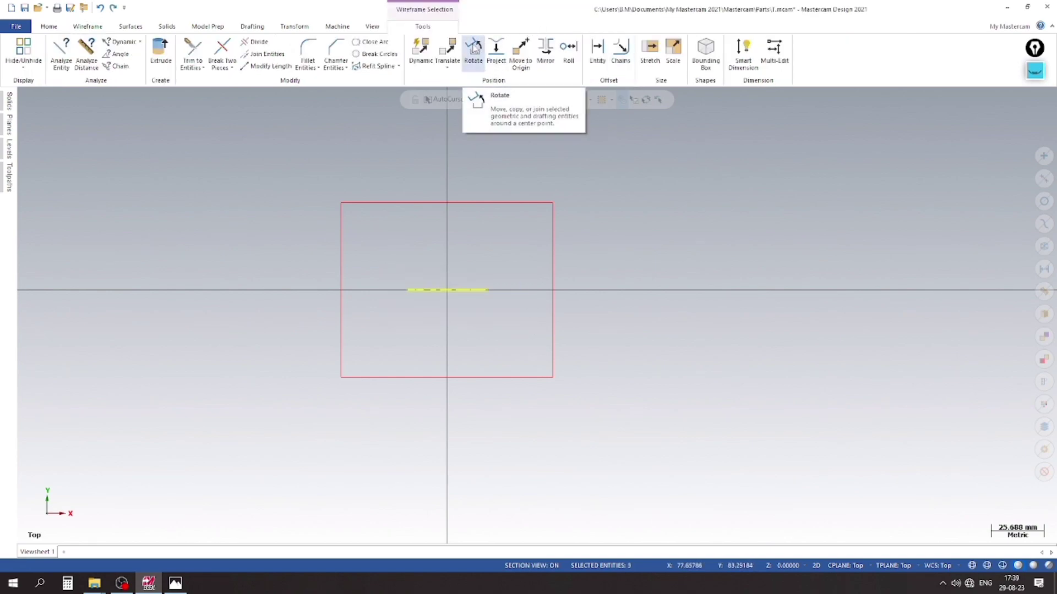
pyautogui.click(473, 49)
pyautogui.write('3')
pyautogui.press('Return')
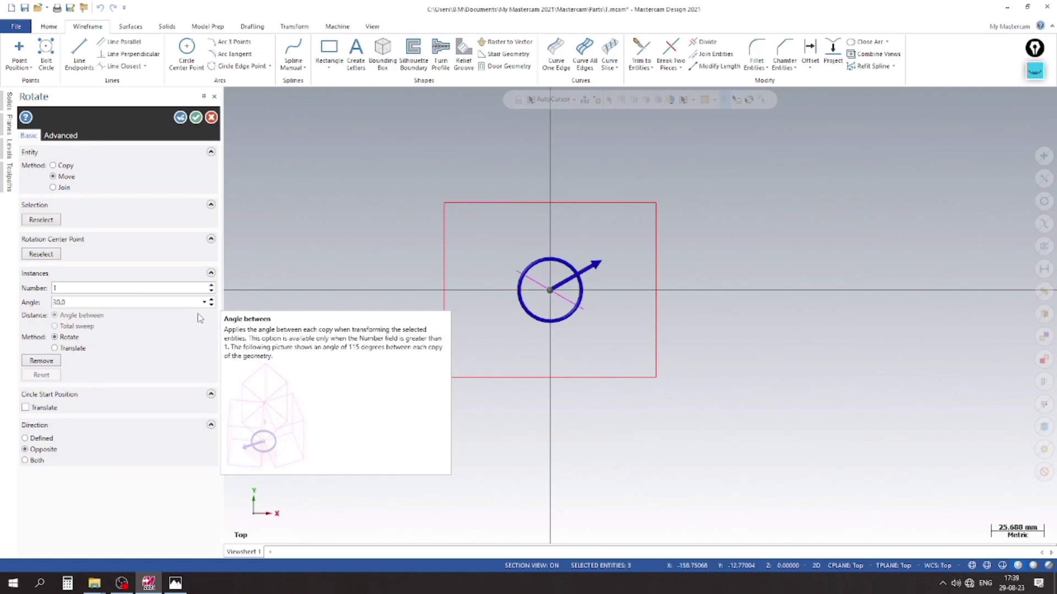
pyautogui.scroll(2, 553, 304)
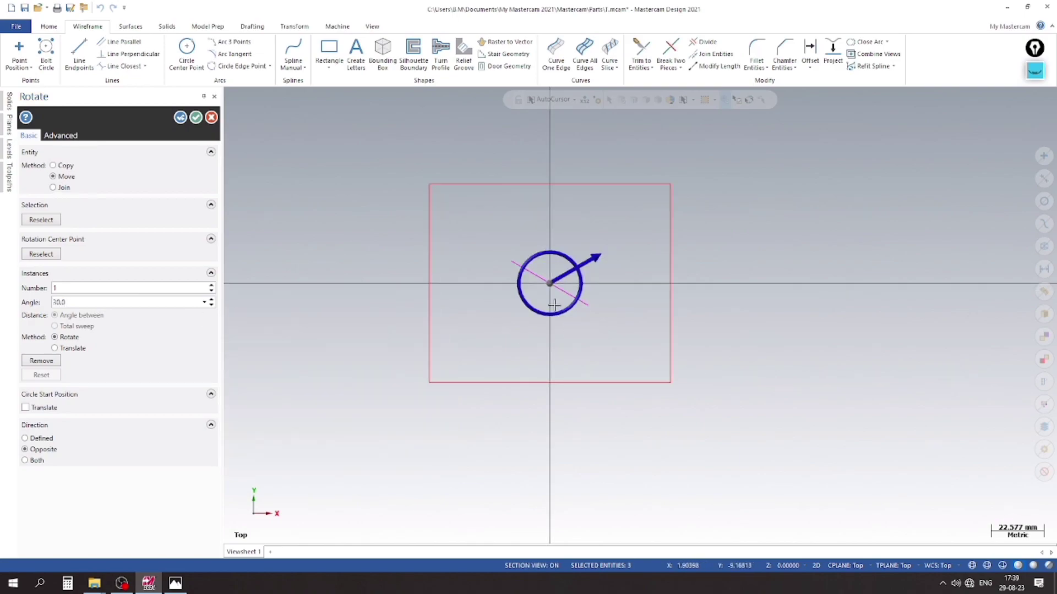
pyautogui.scroll(1, 554, 305)
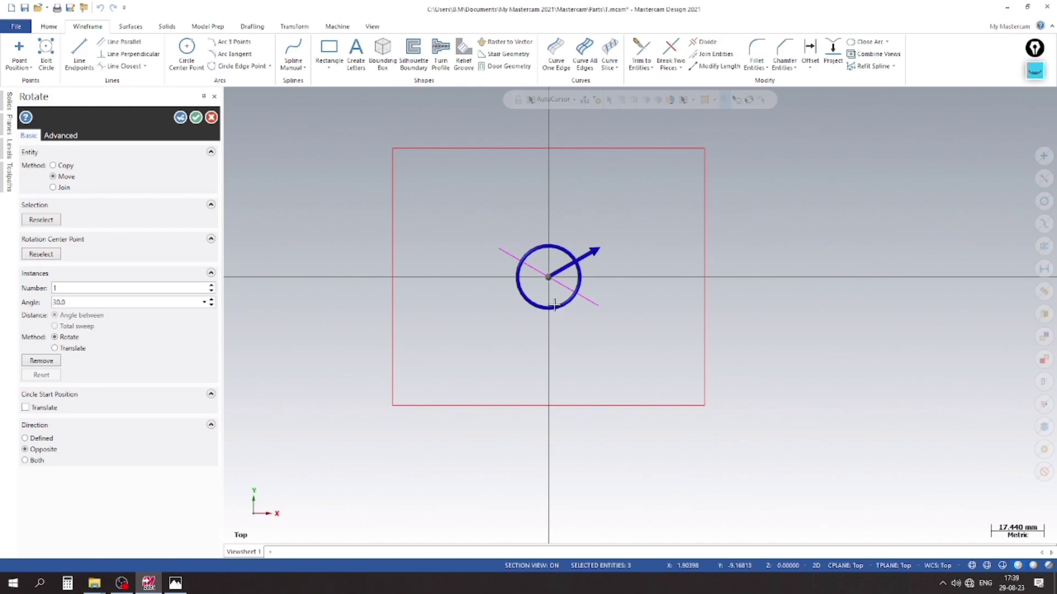
pyautogui.click(196, 118)
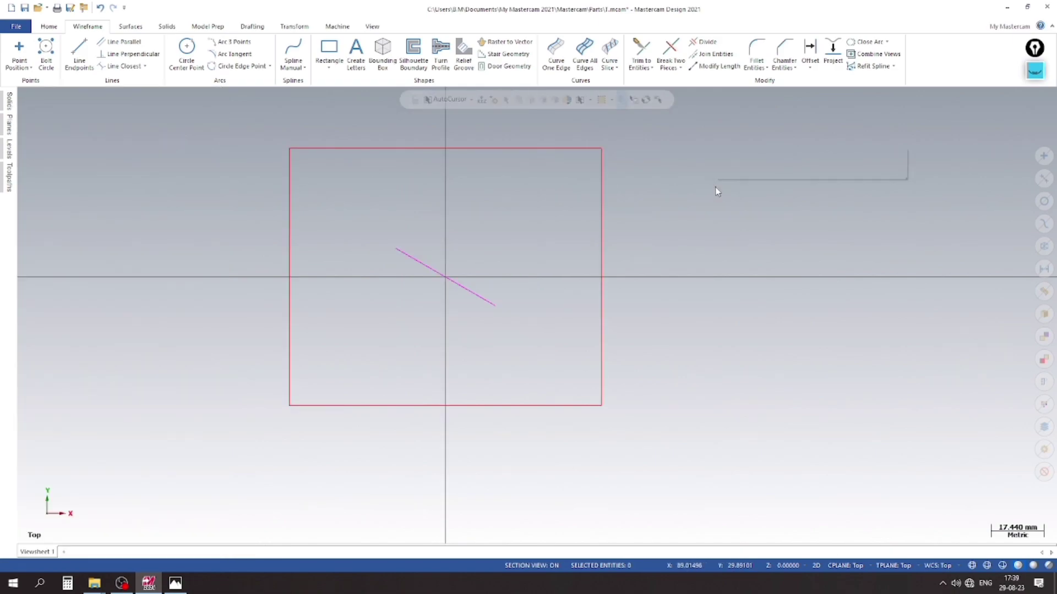
# Begin a solid extrusion of the flat-bottomed outer profile as a new body in both directions
pyautogui.rightClick(715, 184)
pyautogui.moveTo(354, 363); pyautogui.dragTo(366, 312, button='middle')
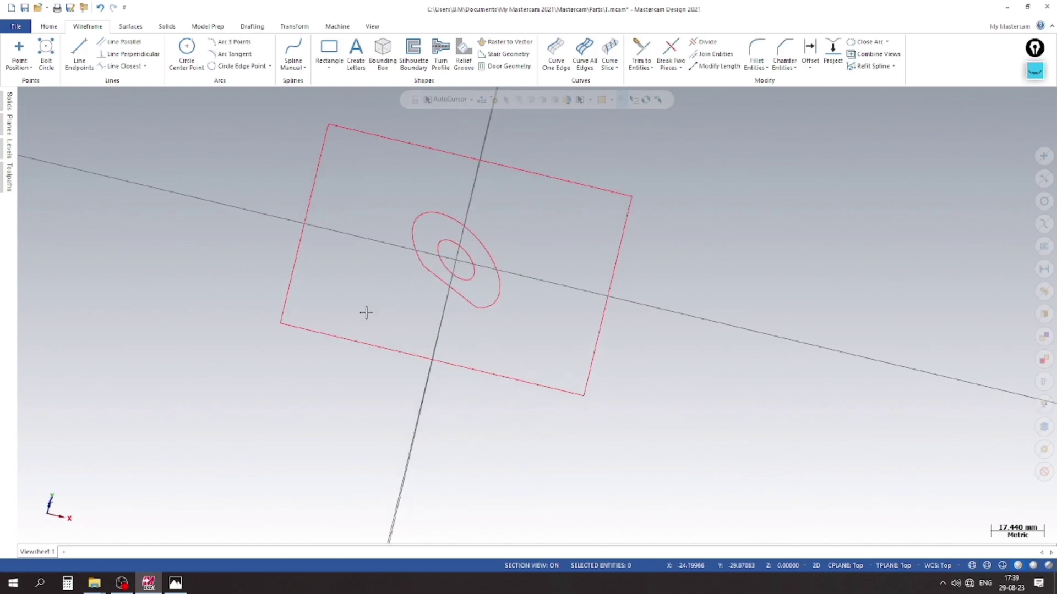
pyautogui.click(167, 26)
pyautogui.click(106, 50)
pyautogui.click(543, 216)
pyautogui.click(44, 501)
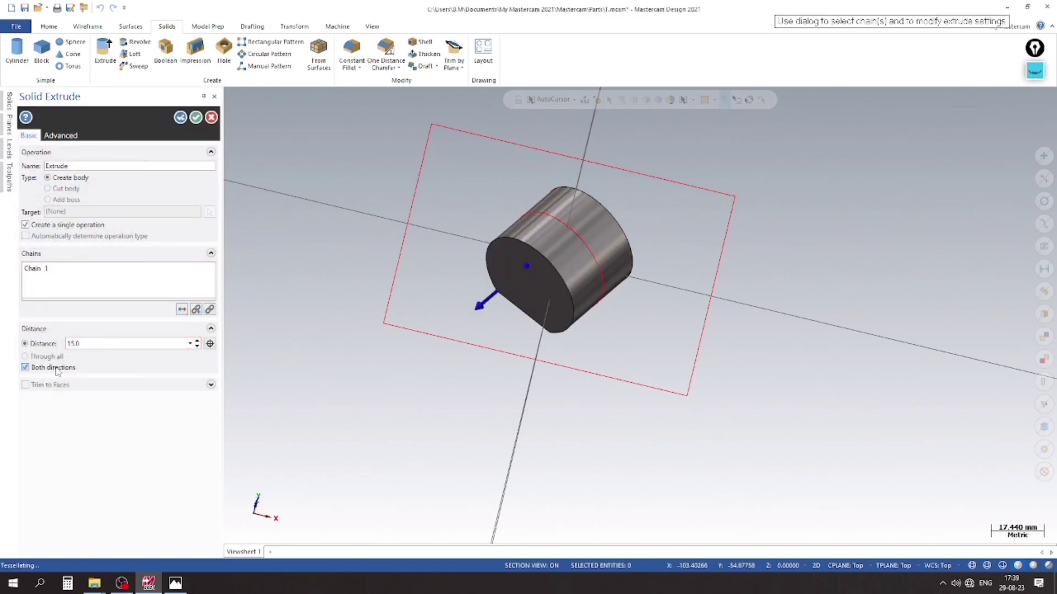
# Adjust the cylinder's extrusion distance to 62 mm per direction so both ends project beyond the plate outline
pyautogui.click(197, 340)
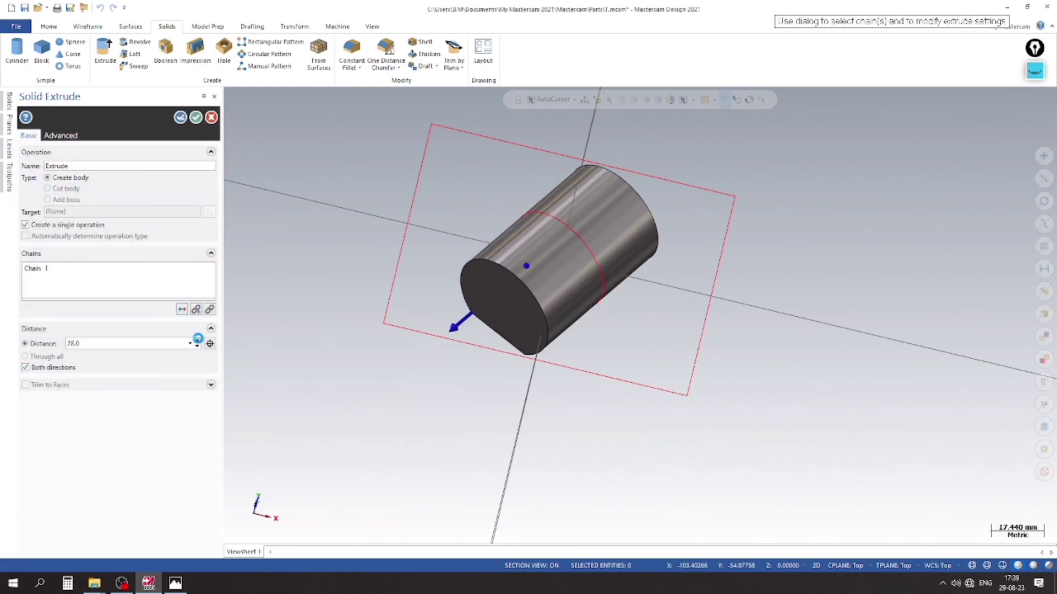
pyautogui.click(197, 341)
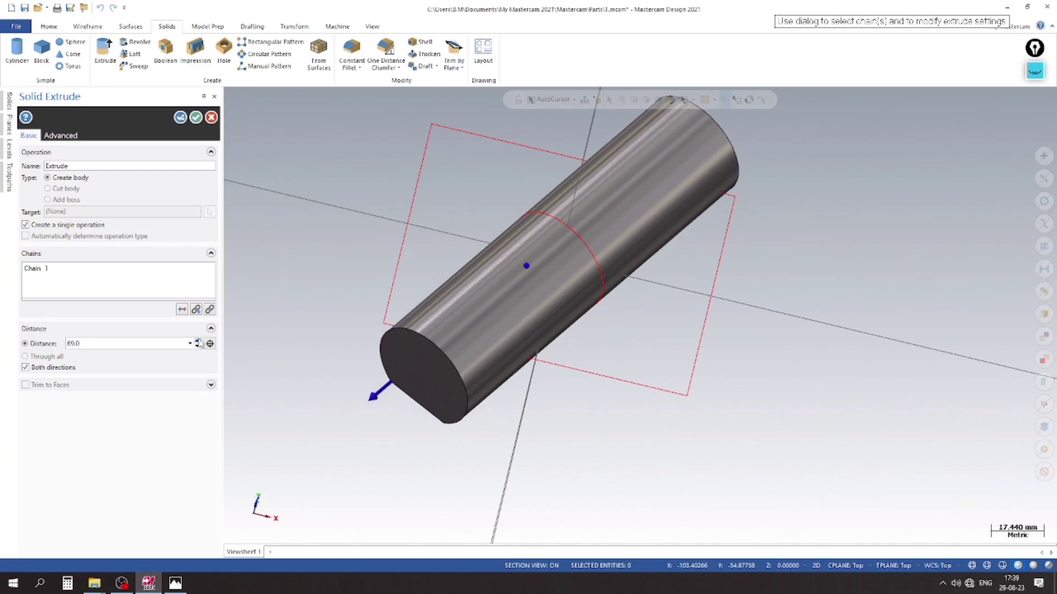
pyautogui.moveTo(593, 321); pyautogui.dragTo(561, 388, button='middle')
pyautogui.click(196, 346)
pyautogui.click(196, 347)
pyautogui.click(197, 347)
pyautogui.click(197, 346)
pyautogui.click(197, 346)
pyautogui.click(197, 346)
pyautogui.click(196, 346)
# Check the cylinder ends against the plate outline from the top, set the distance to 61 mm and create the body
pyautogui.rightClick(315, 278)
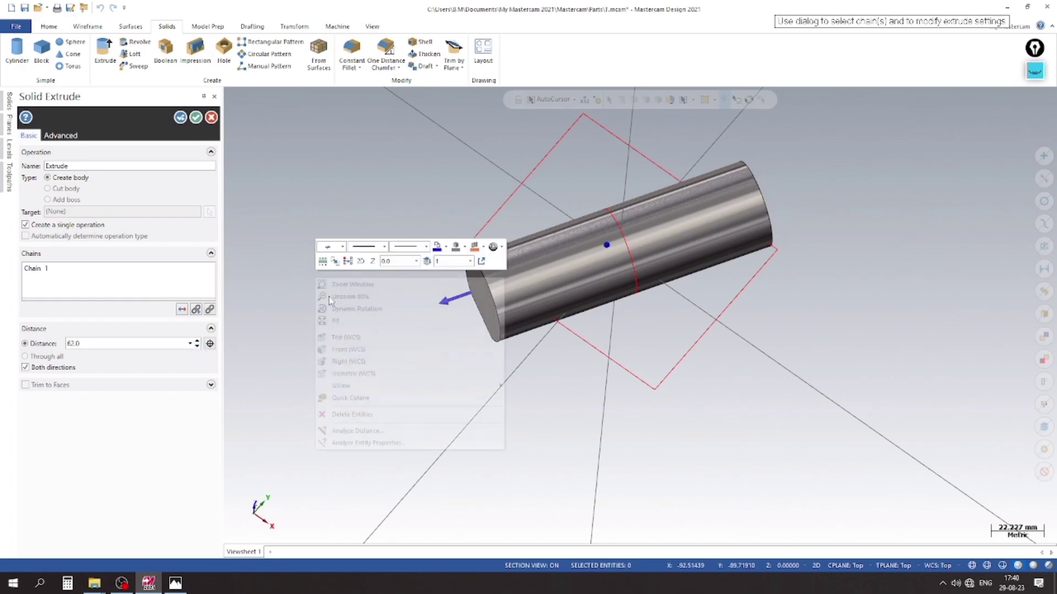
pyautogui.click(343, 336)
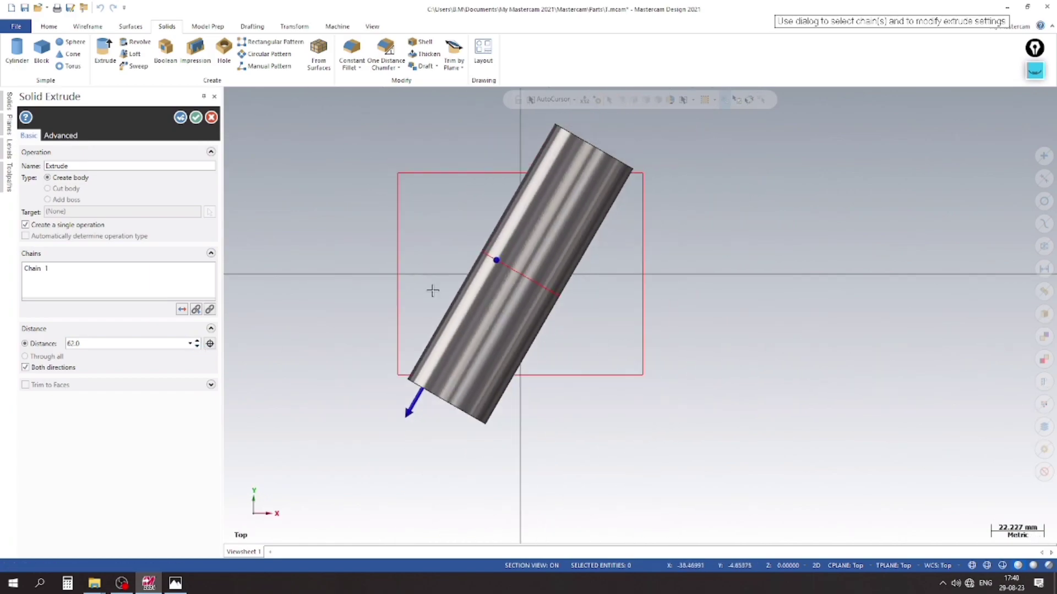
pyautogui.scroll(1, 581, 235)
pyautogui.scroll(-2, 557, 205)
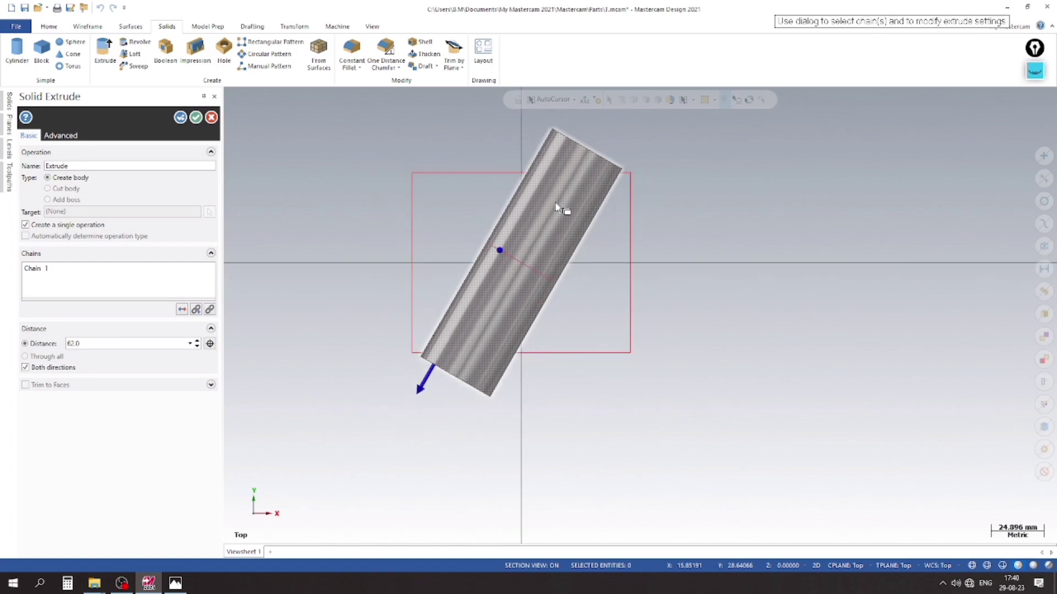
pyautogui.click(197, 346)
pyautogui.scroll(4, 408, 315)
pyautogui.scroll(4, 408, 314)
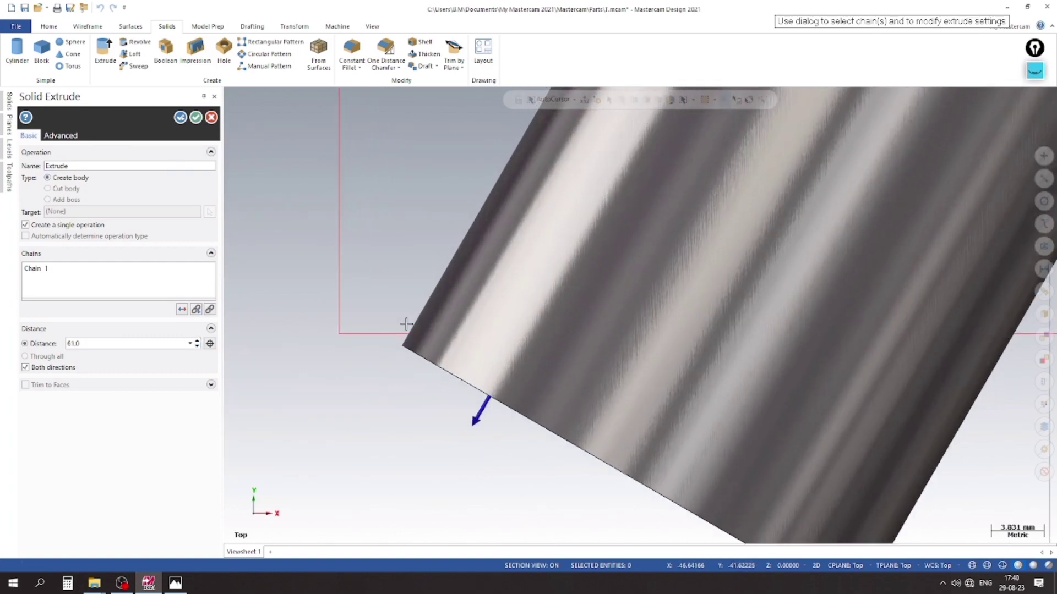
pyautogui.scroll(-3, 407, 288)
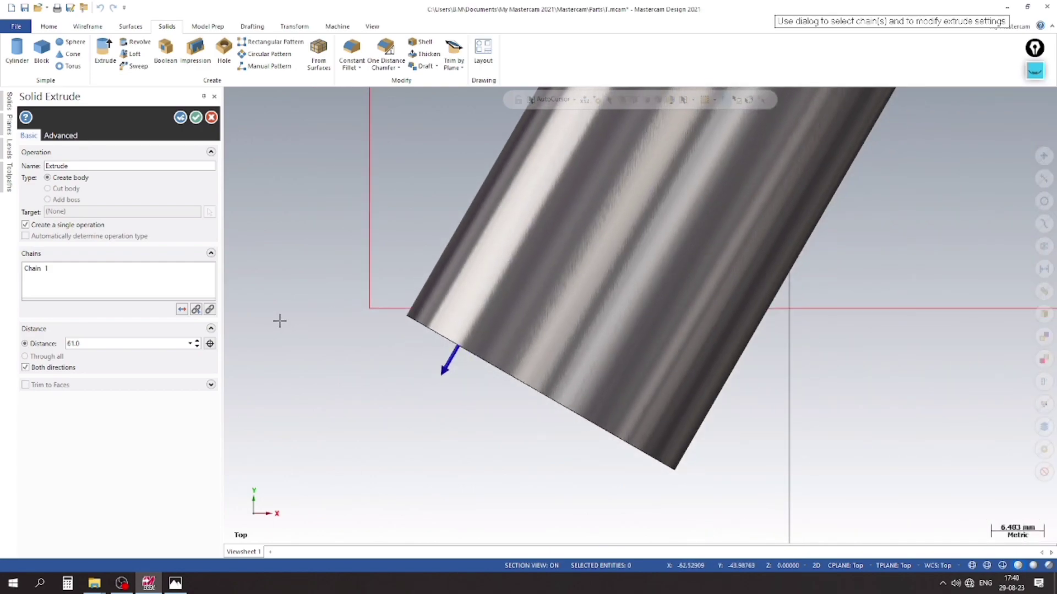
pyautogui.click(184, 120)
# Extrude the plate rectangle 15 mm downward in one direction only, adding it as a boss to the cylinder body
pyautogui.scroll(-4, 337, 228)
pyautogui.moveTo(578, 374); pyautogui.dragTo(563, 268, button='middle')
pyautogui.click(562, 268)
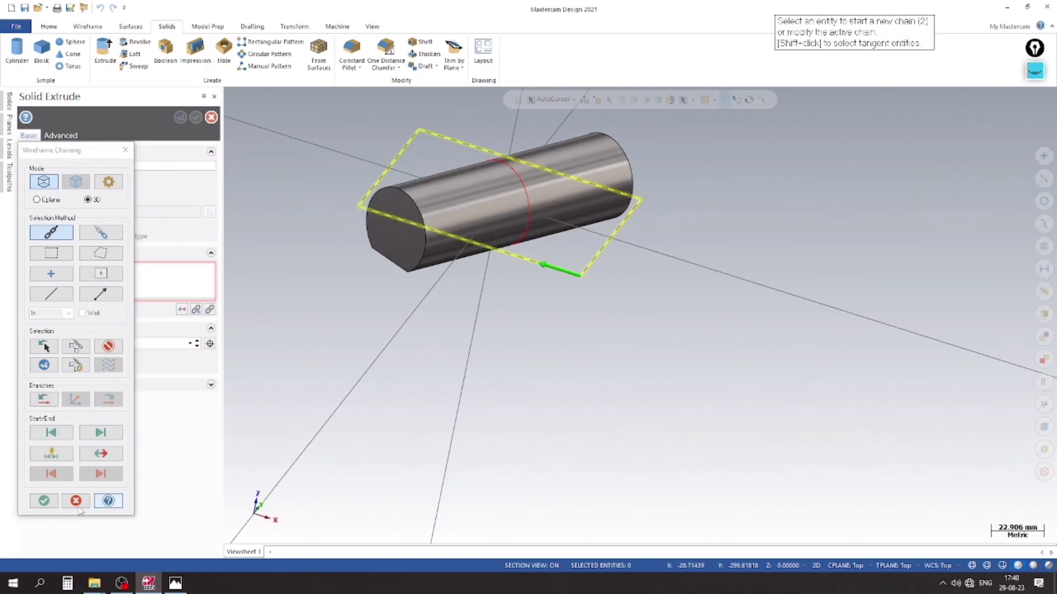
pyautogui.click(44, 501)
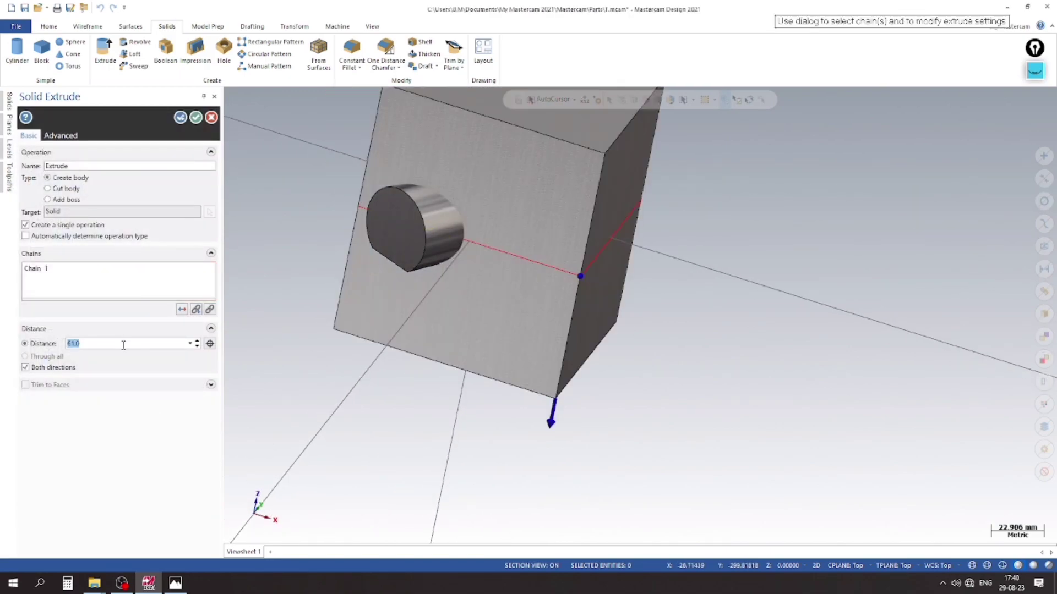
pyautogui.write('150')
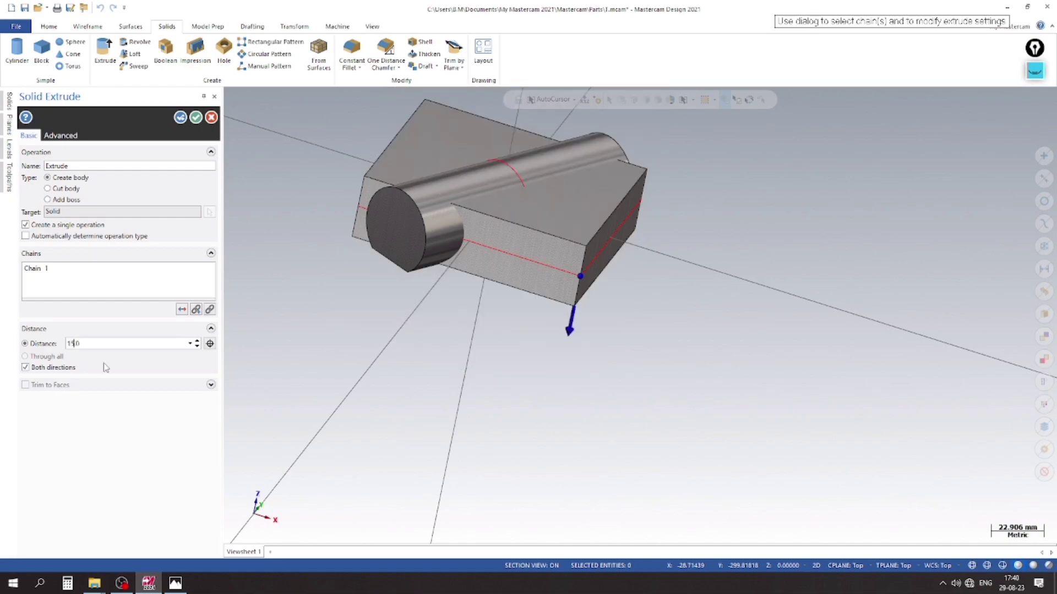
pyautogui.click(52, 368)
pyautogui.click(47, 200)
pyautogui.moveTo(330, 353); pyautogui.dragTo(348, 339, button='middle')
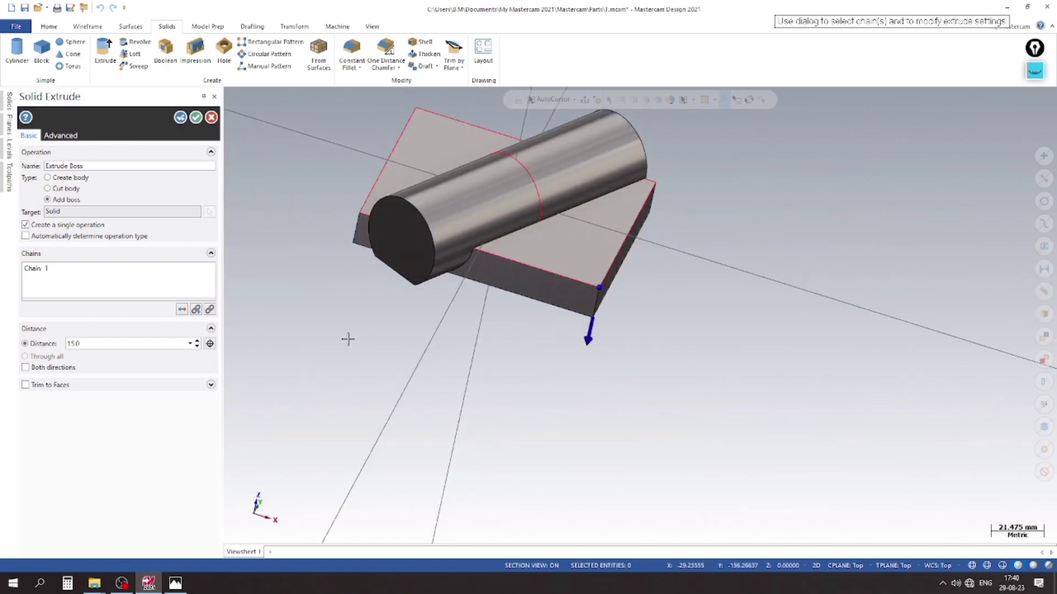
pyautogui.click(196, 118)
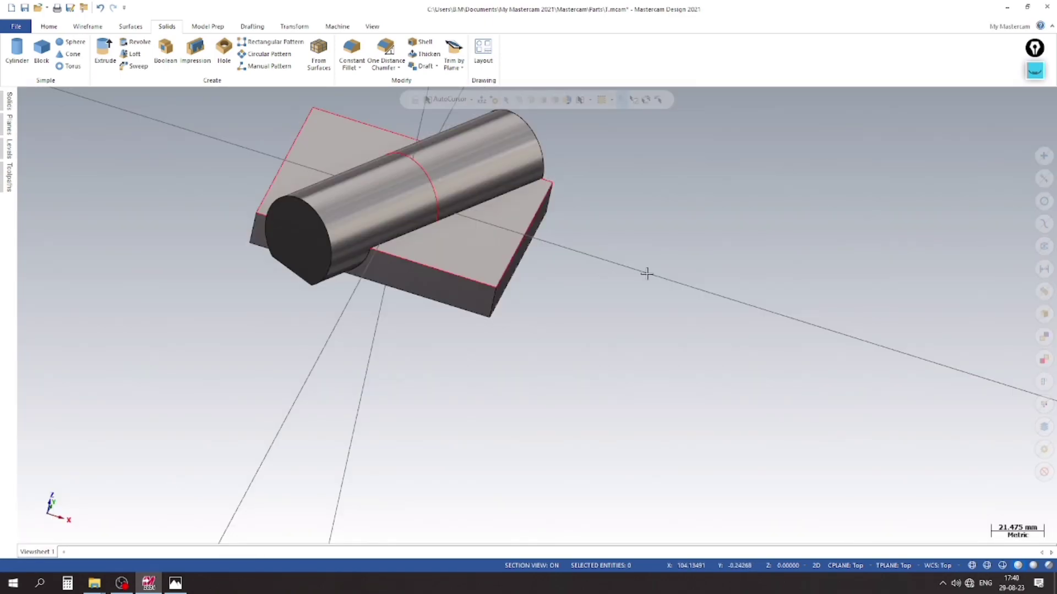
# Extrude the inner circle as a body cut of about 79 mm in both directions through the cylinder's full length
pyautogui.click(105, 49)
pyautogui.click(972, 565)
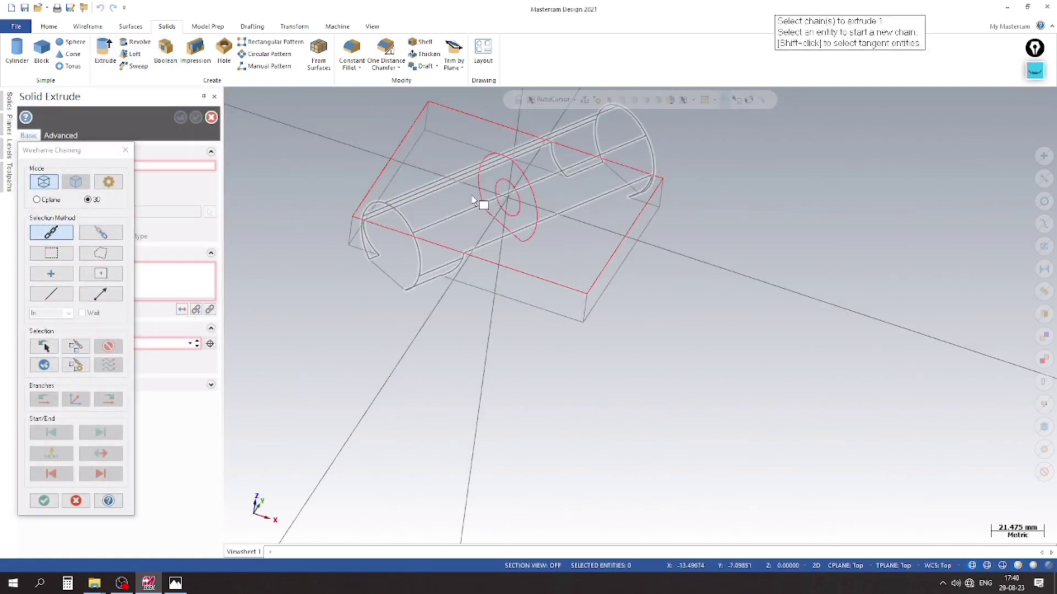
pyautogui.click(502, 182)
pyautogui.click(44, 500)
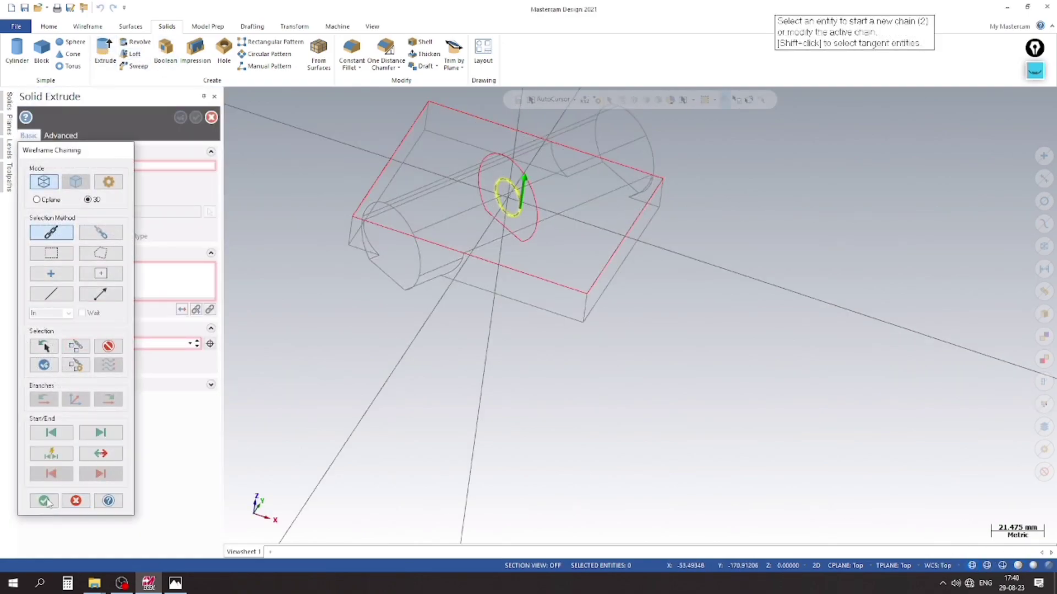
pyautogui.click(1024, 566)
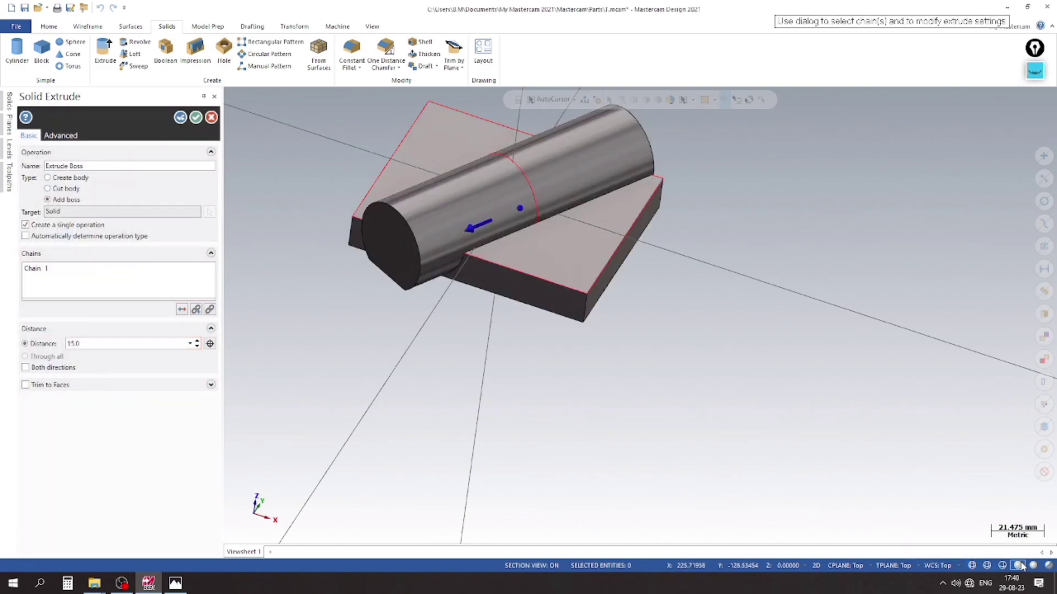
pyautogui.click(48, 369)
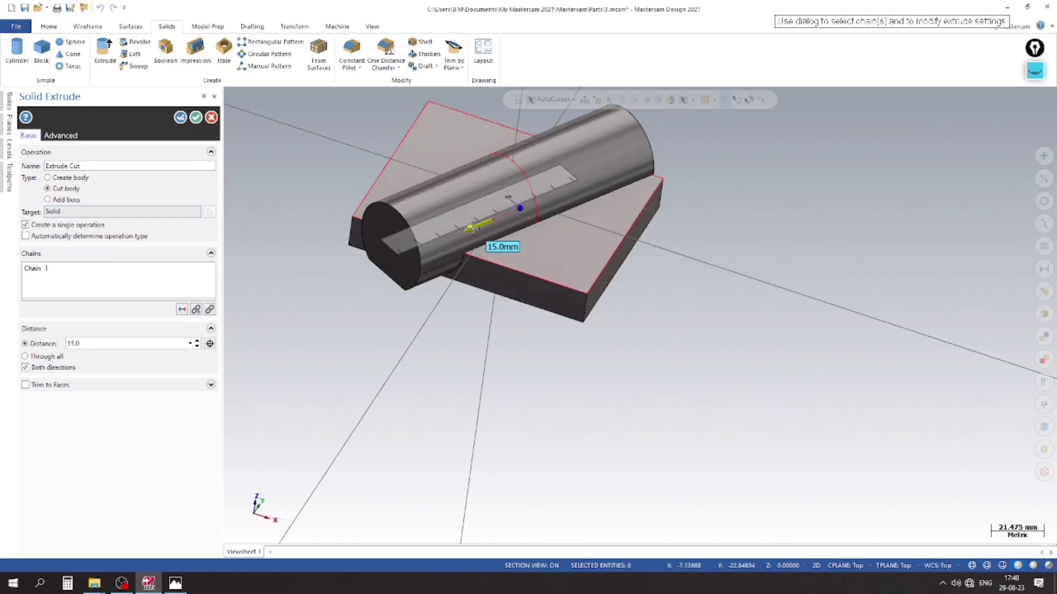
pyautogui.click(478, 226)
pyautogui.moveTo(326, 287); pyautogui.dragTo(359, 273)
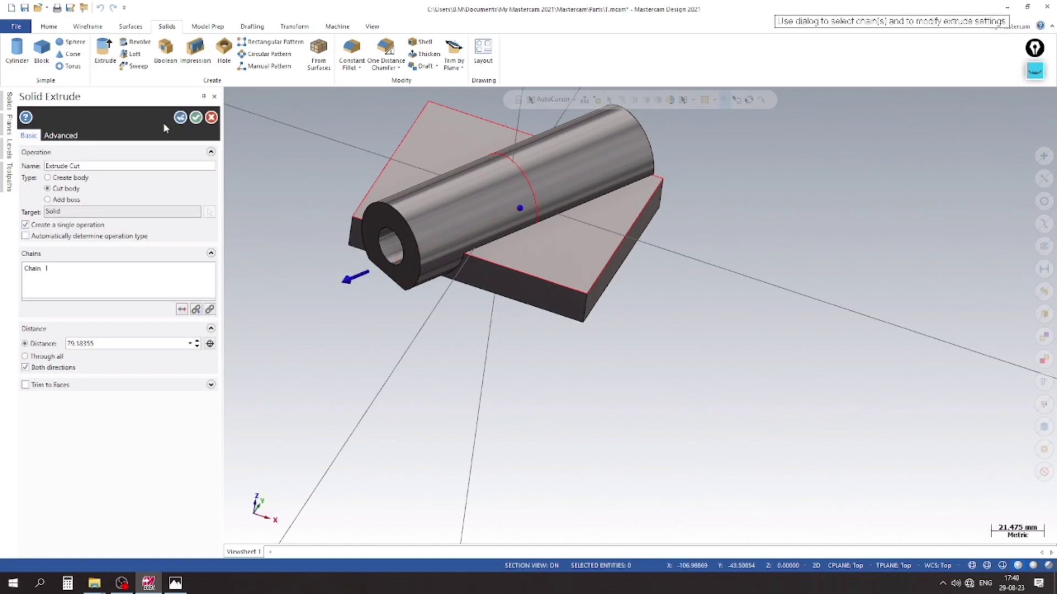
pyautogui.click(195, 117)
# Save the part as 1139, checking the exercise number on the reference drawing
pyautogui.moveTo(398, 354); pyautogui.dragTo(316, 430, button='middle')
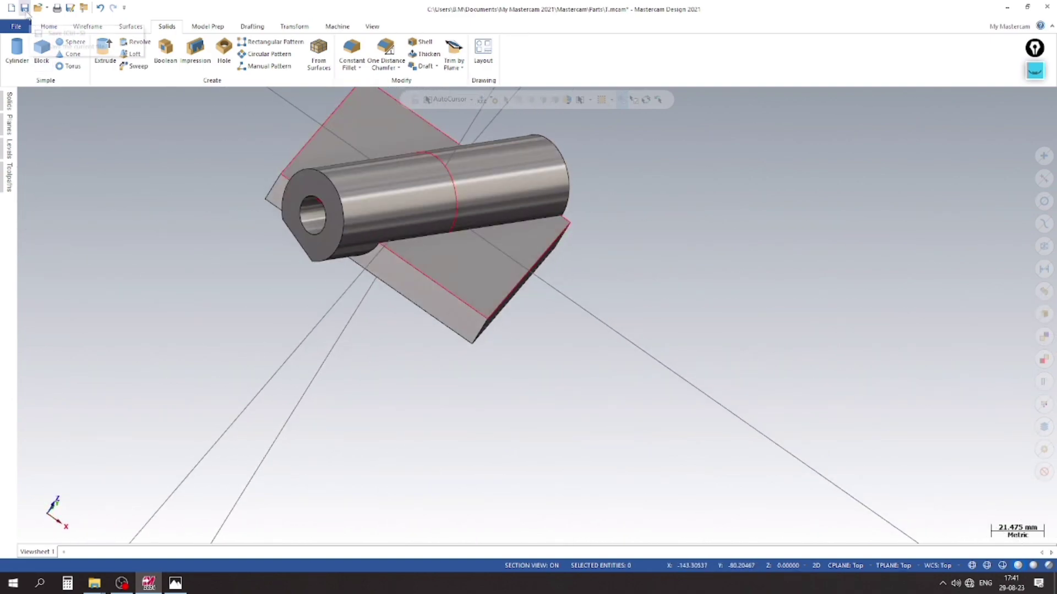
pyautogui.click(24, 9)
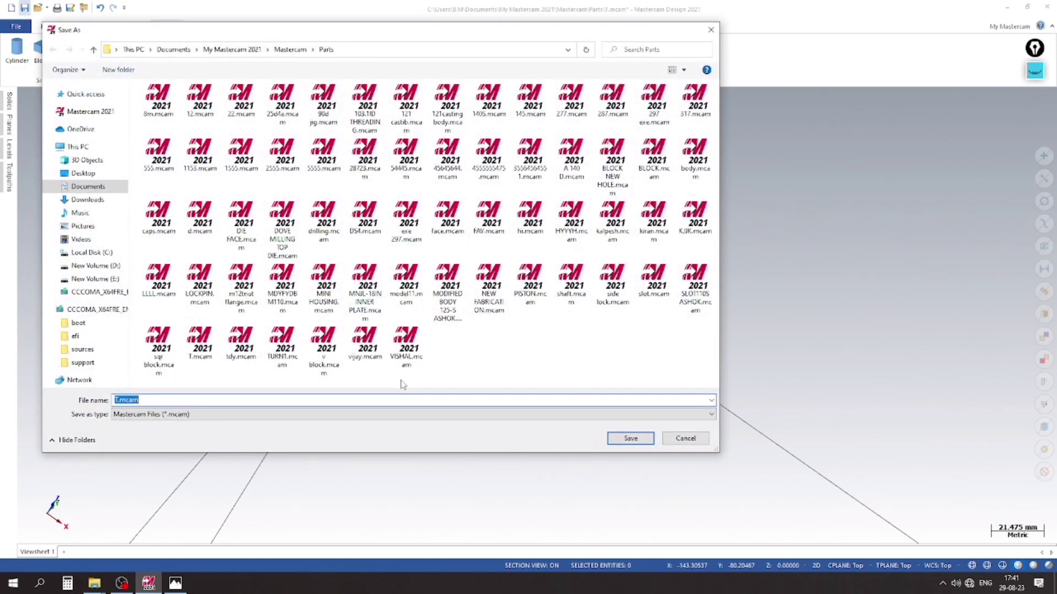
pyautogui.click(175, 583)
pyautogui.click(175, 583)
pyautogui.write('1139')
pyautogui.press('Return')
# Set the construction plane on the plate's underside with Quick Cplane and switch to the Bottom view
pyautogui.moveTo(212, 197); pyautogui.dragTo(275, 309, button='middle')
pyautogui.scroll(1, 259, 269)
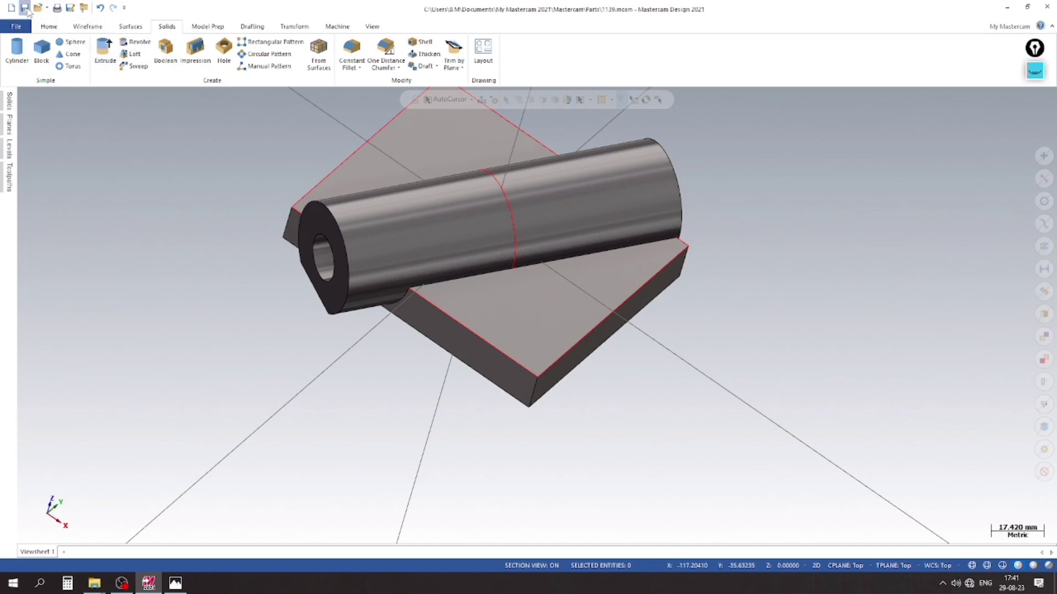
pyautogui.moveTo(288, 378); pyautogui.dragTo(405, 267, button='middle')
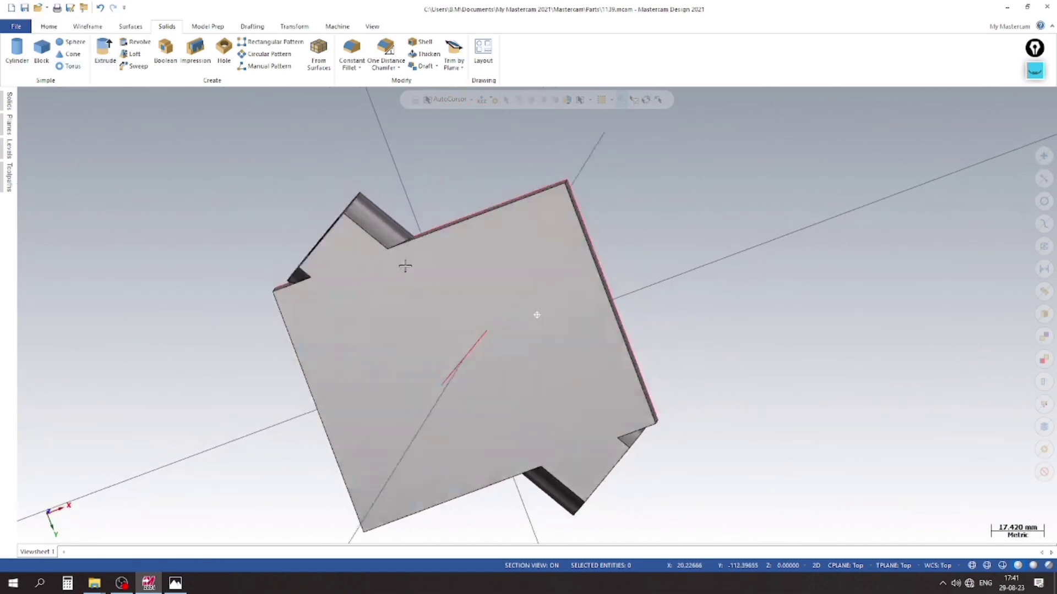
pyautogui.rightClick(255, 196)
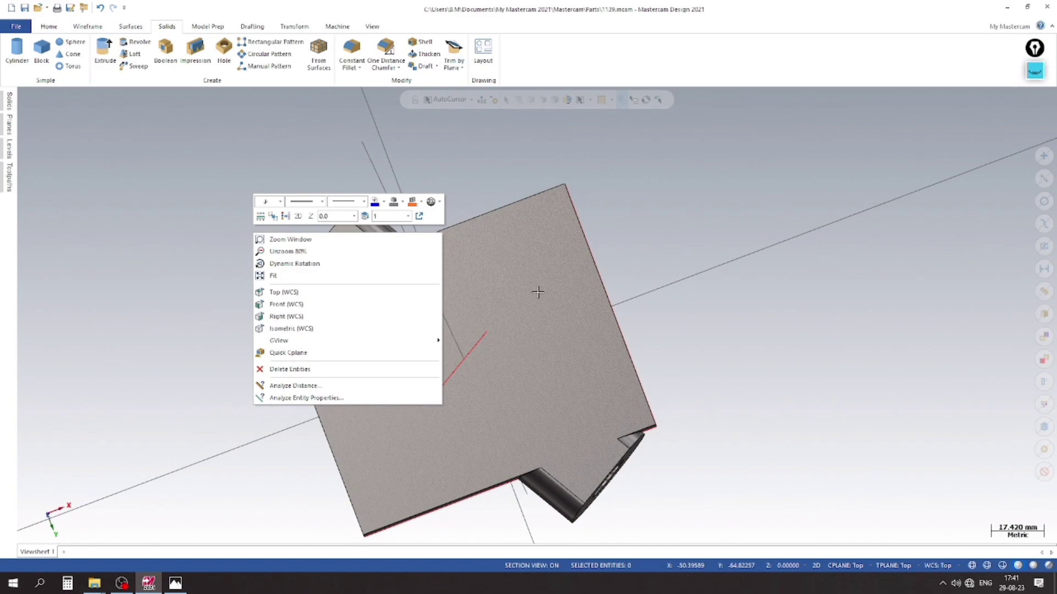
pyautogui.click(288, 352)
pyautogui.click(537, 321)
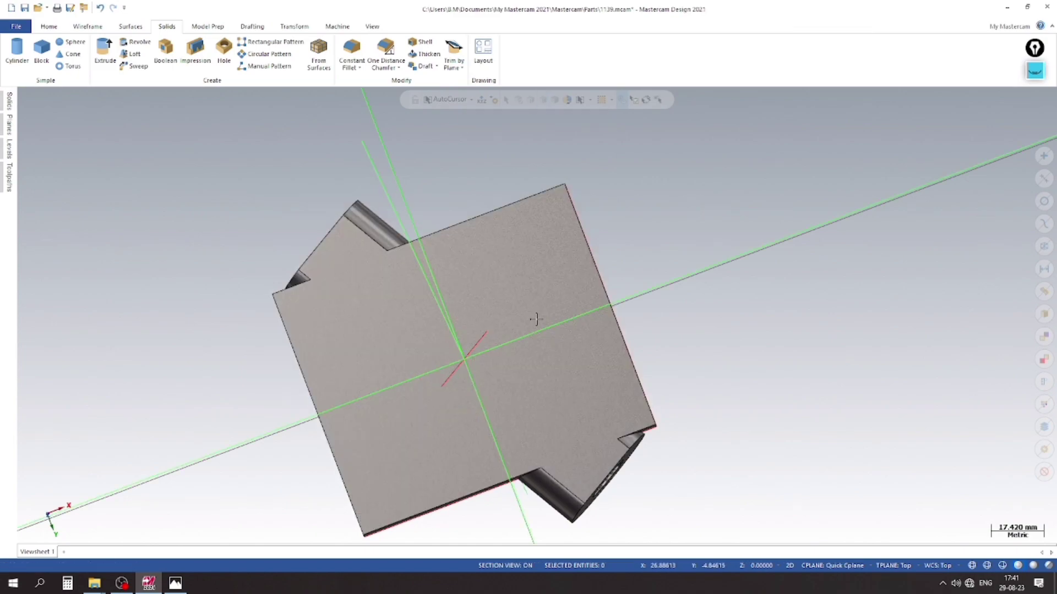
pyautogui.rightClick(730, 185)
pyautogui.moveTo(811, 297)
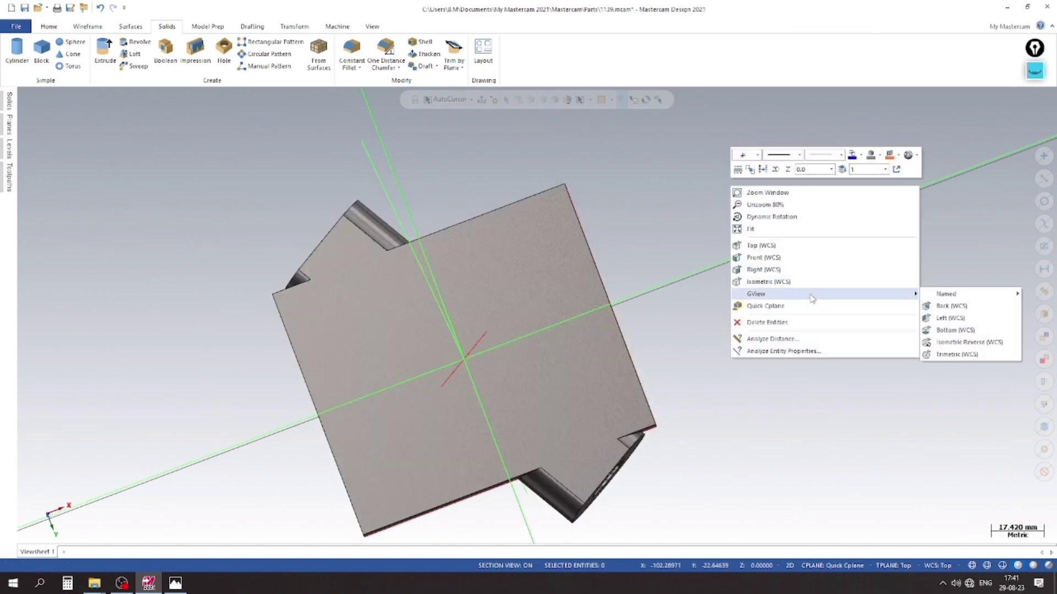
pyautogui.click(955, 331)
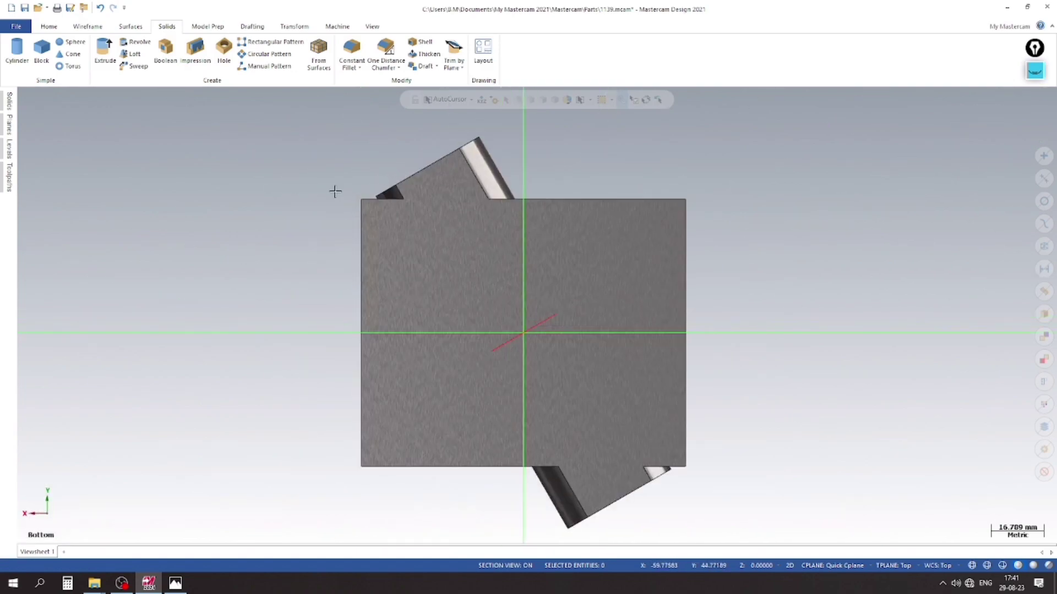
# Draw a rectangle about 57 by 22 mm from the plate's corner, enclosing the cylinder end that overhangs the first long edge
pyautogui.scroll(1, 334, 191)
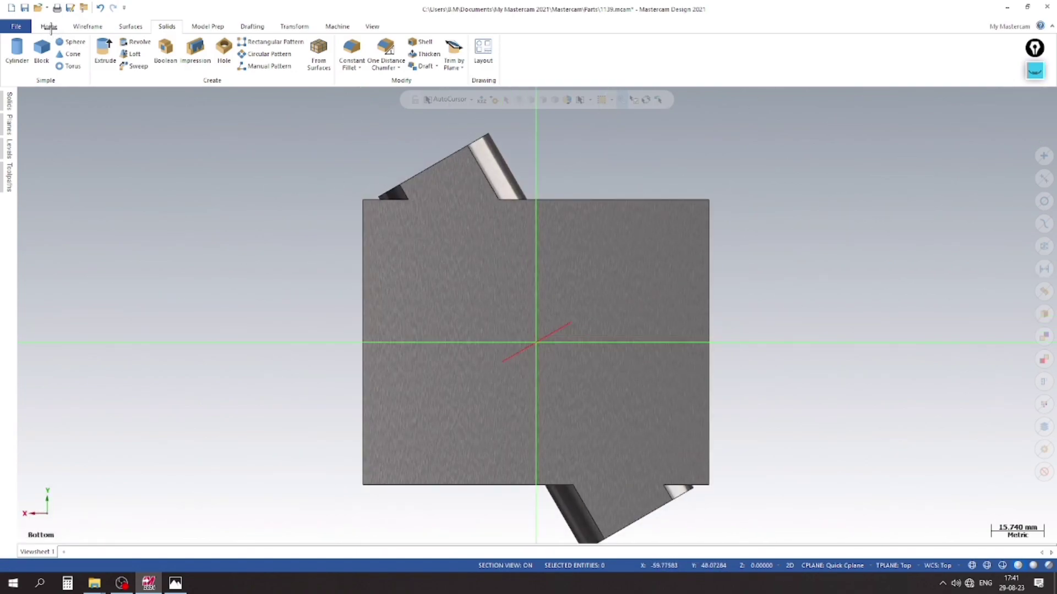
pyautogui.click(88, 26)
pyautogui.click(329, 69)
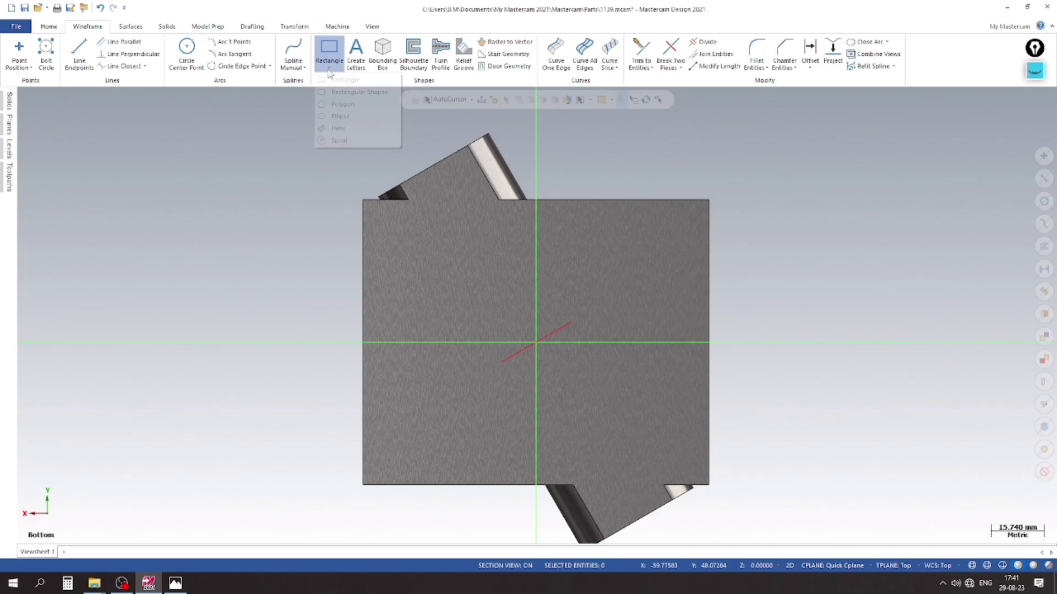
pyautogui.click(338, 92)
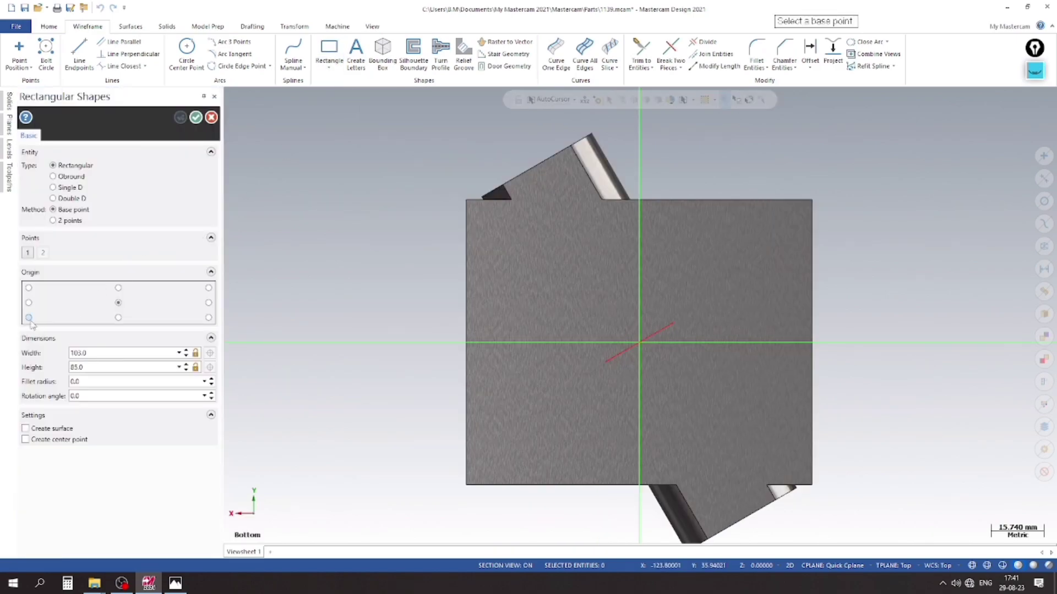
pyautogui.click(467, 201)
pyautogui.click(650, 127)
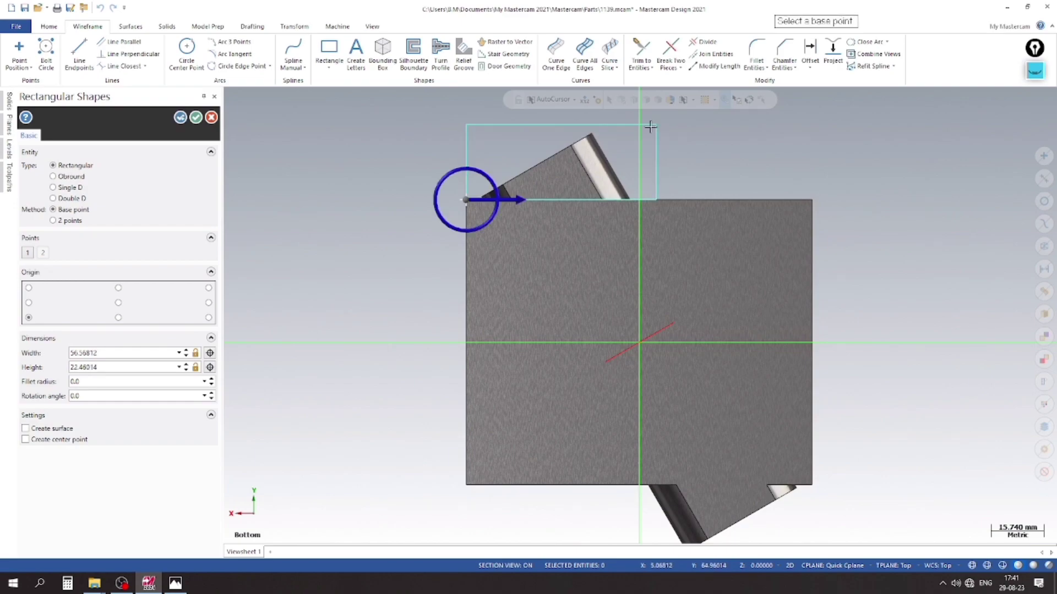
pyautogui.scroll(-3, 330, 189)
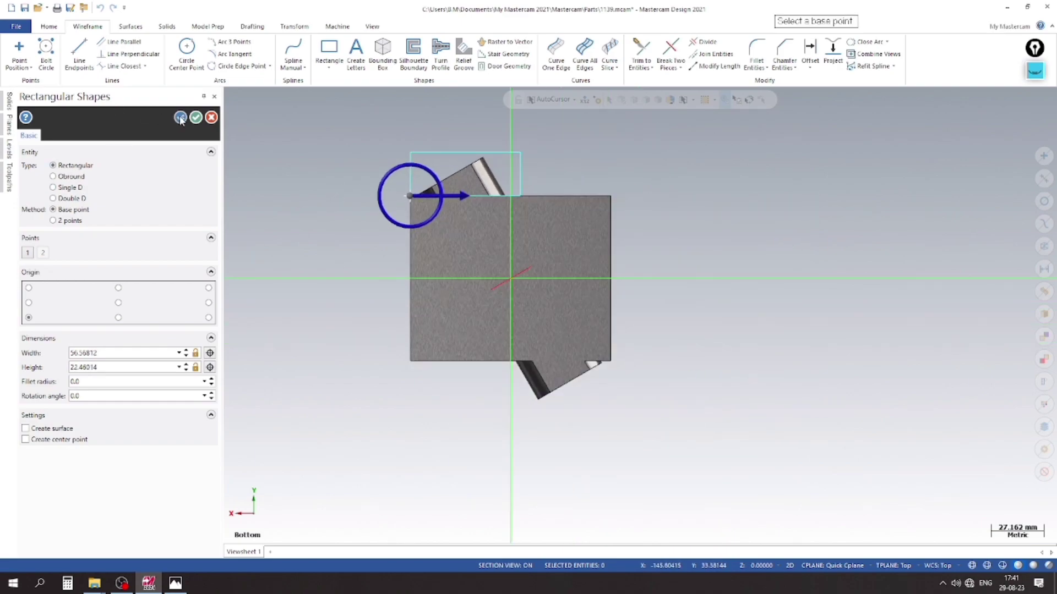
pyautogui.click(180, 118)
# Draw a second rectangle about 51 by 23 mm from the diagonally opposite plate corner, enclosing the other overhanging cylinder end
pyautogui.scroll(1, 583, 337)
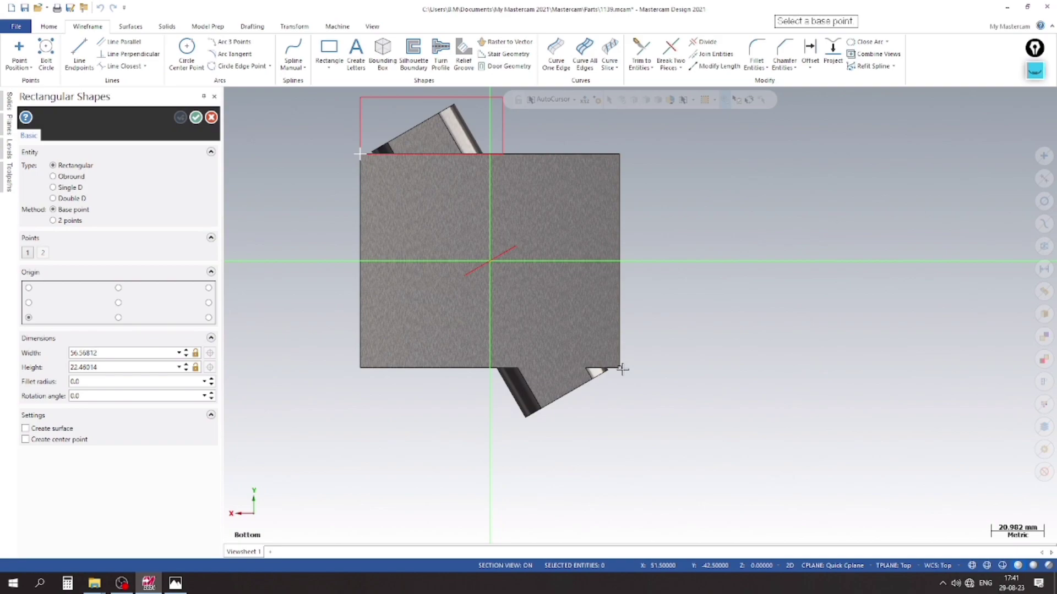
pyautogui.click(622, 369)
pyautogui.click(208, 288)
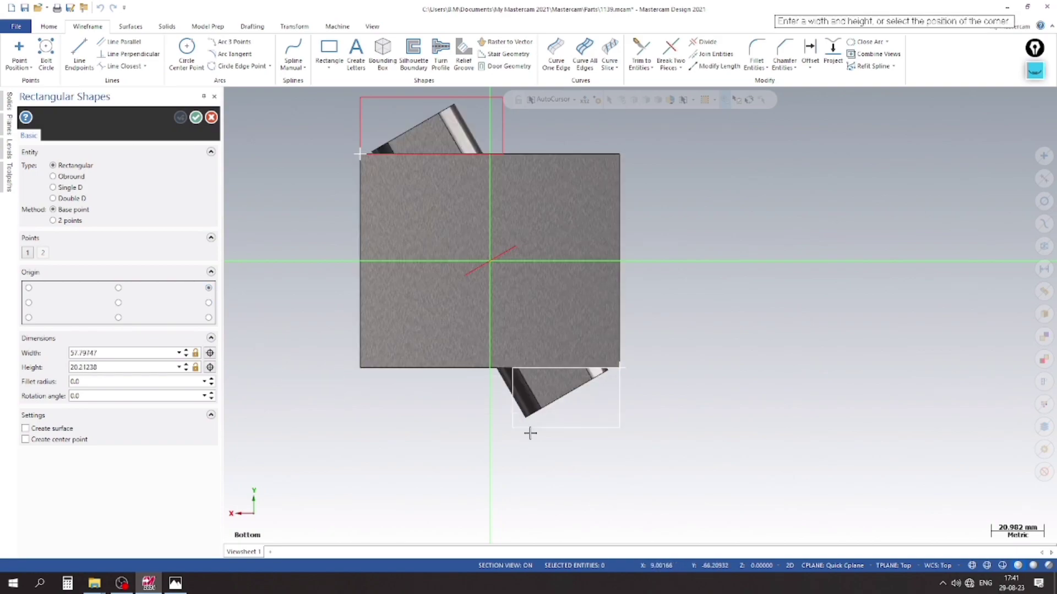
pyautogui.click(488, 424)
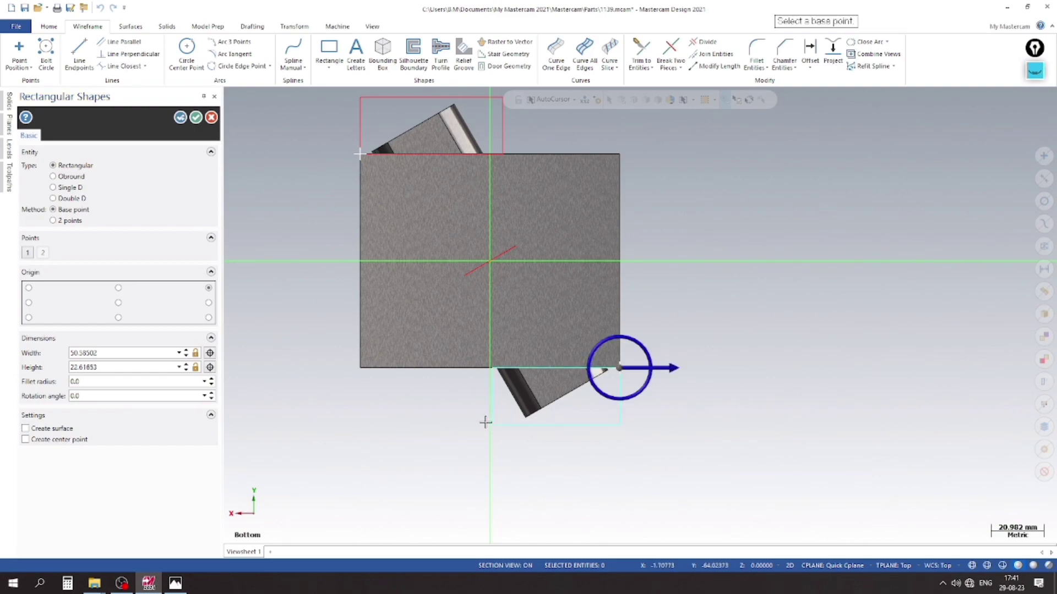
pyautogui.click(195, 118)
# Extrude both rectangles as a single body cut of about 79 mm in both directions, trimming the cylinder ends flush with the plate
pyautogui.moveTo(658, 236); pyautogui.dragTo(679, 255, button='middle')
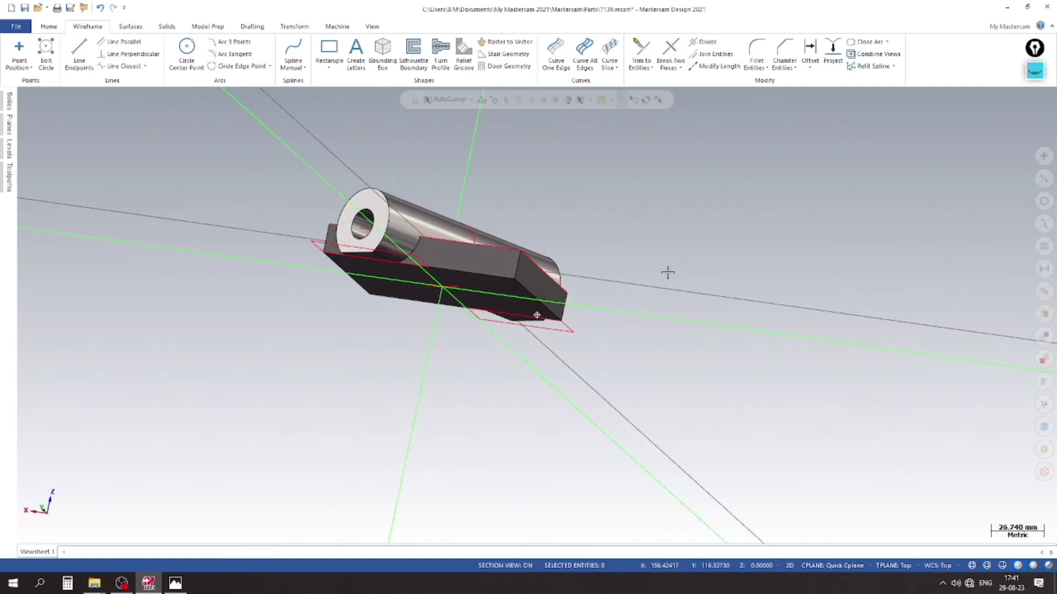
pyautogui.click(167, 27)
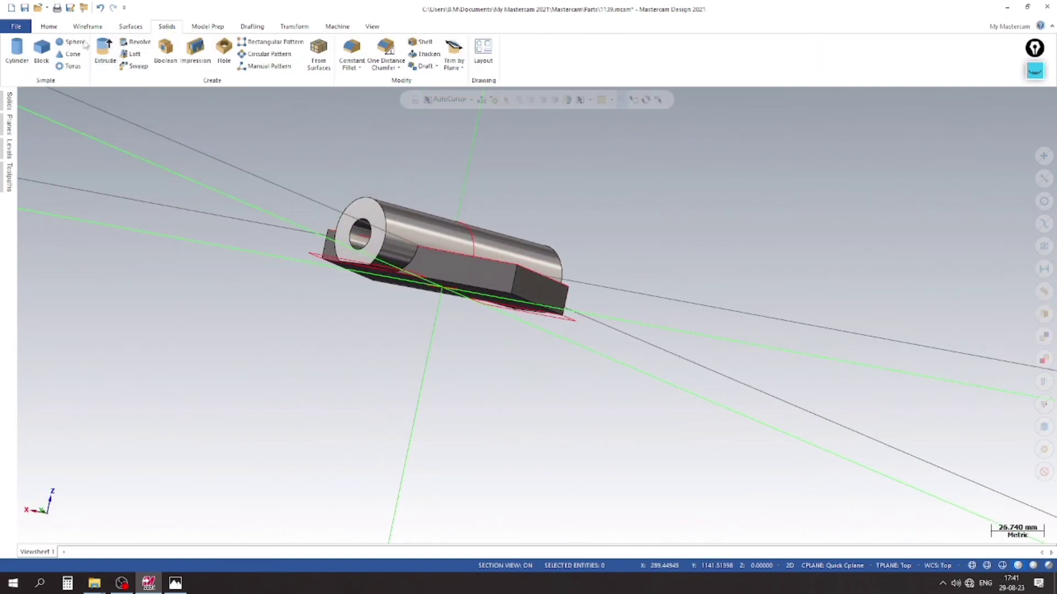
pyautogui.click(105, 52)
pyautogui.click(411, 263)
pyautogui.click(676, 325)
pyautogui.click(45, 502)
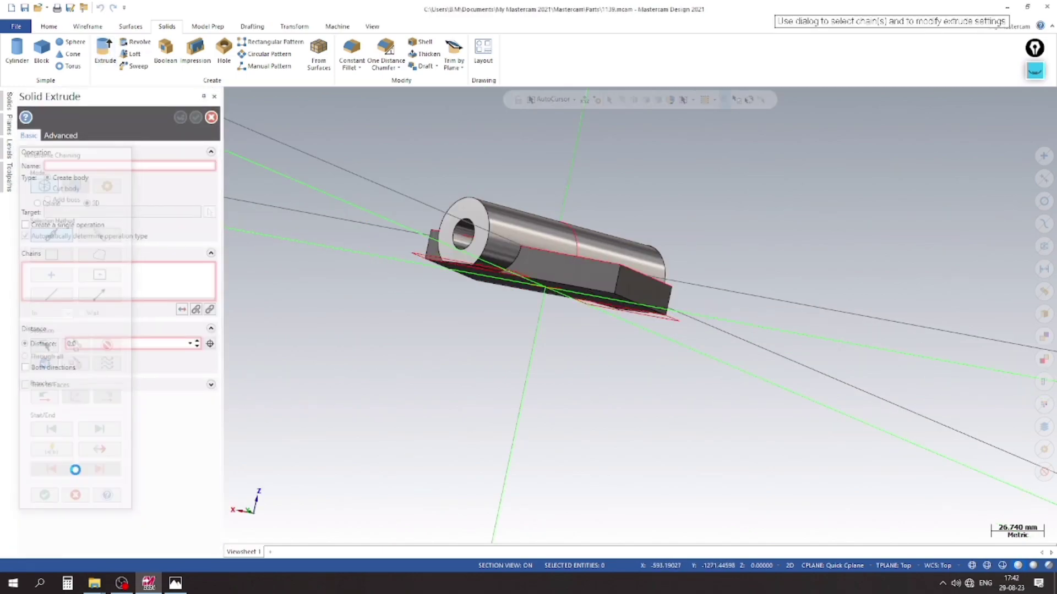
pyautogui.moveTo(373, 362); pyautogui.dragTo(669, 355, button='middle')
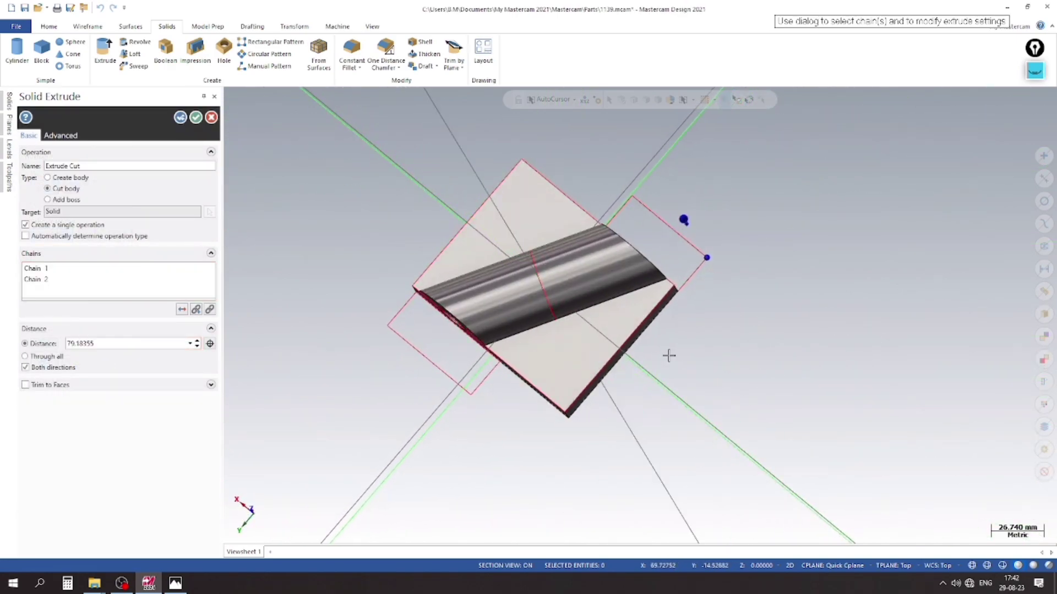
pyautogui.click(196, 117)
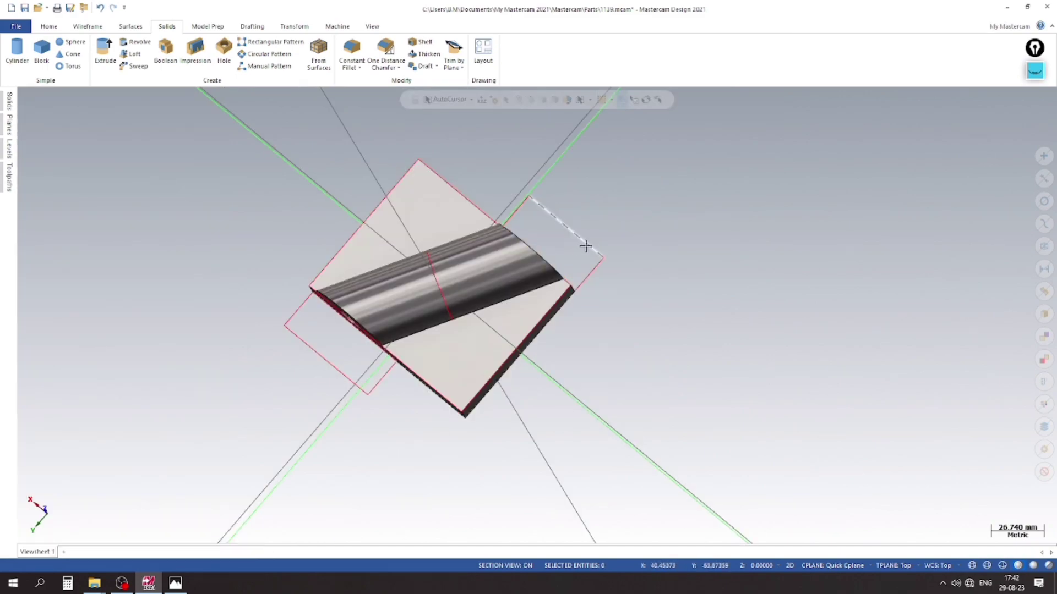
# Move the solid body to level 2, then make a new level 3 active and hide the wireframe on level 1
pyautogui.scroll(-1, 583, 245)
pyautogui.click(512, 273)
pyautogui.rightClick(511, 273)
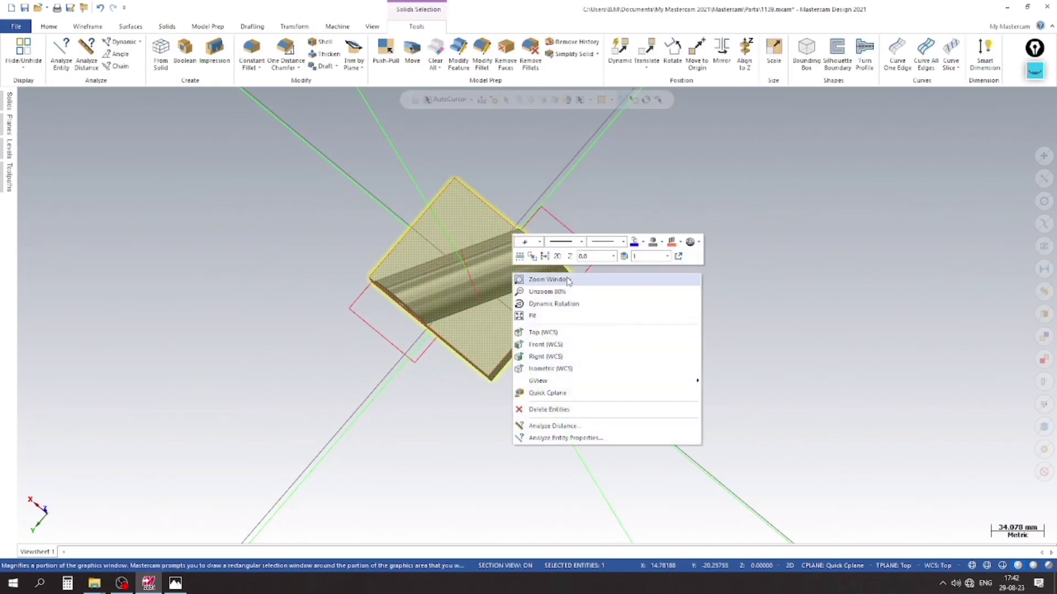
pyautogui.click(626, 255)
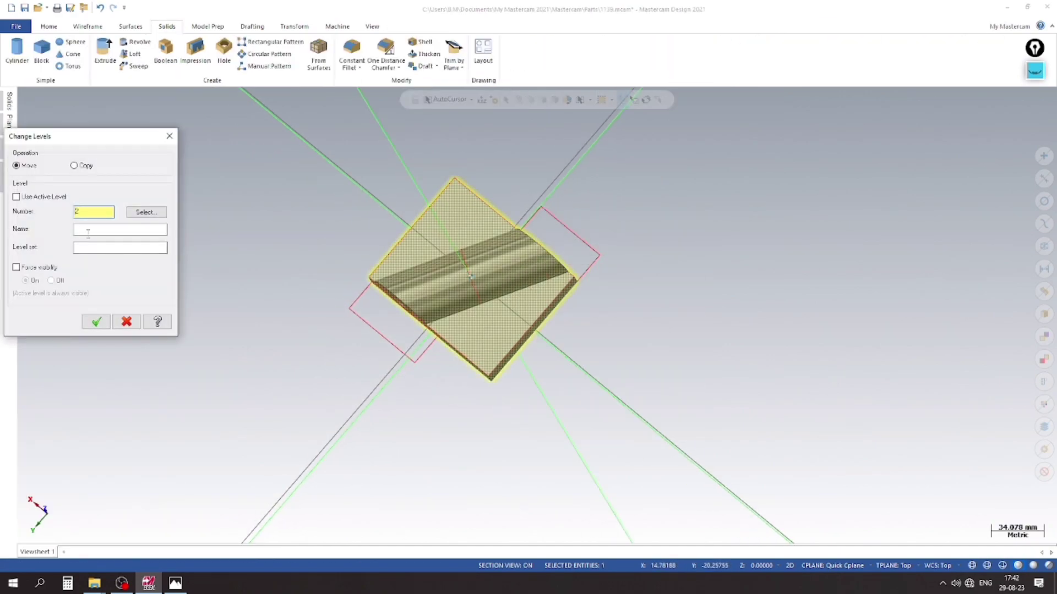
pyautogui.click(96, 321)
pyautogui.click(10, 153)
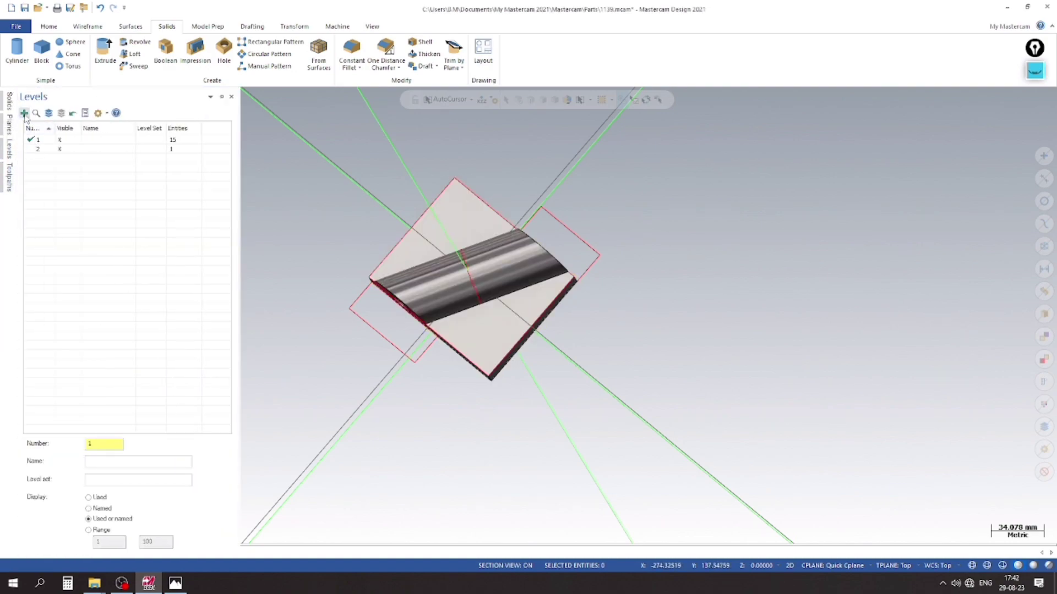
pyautogui.click(60, 148)
pyautogui.scroll(2, 337, 313)
pyautogui.moveTo(375, 342); pyautogui.dragTo(428, 305, button='middle')
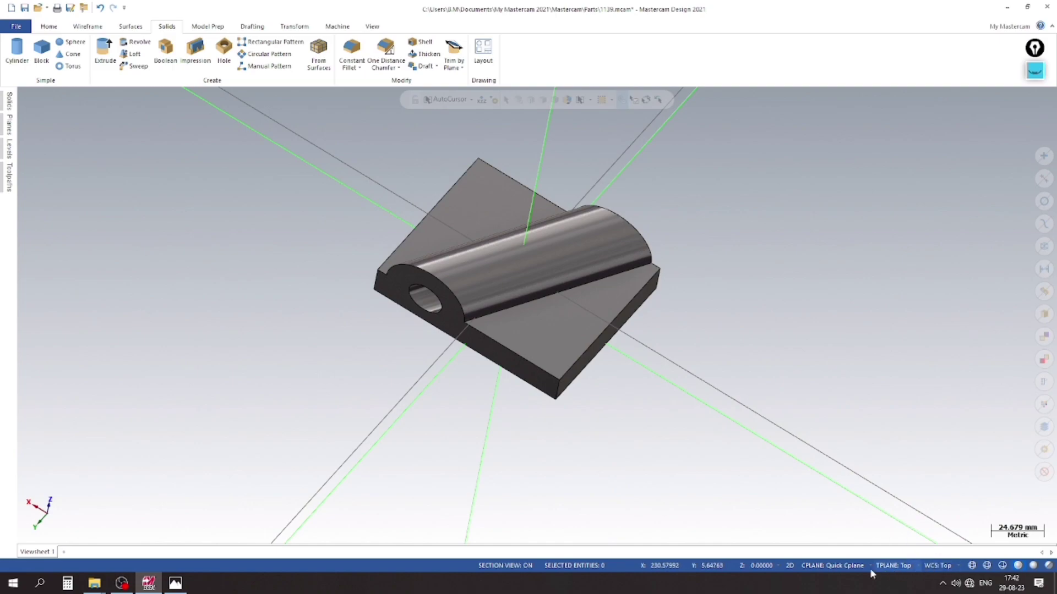
# Set the construction plane back to Top
pyautogui.click(871, 567)
pyautogui.click(817, 450)
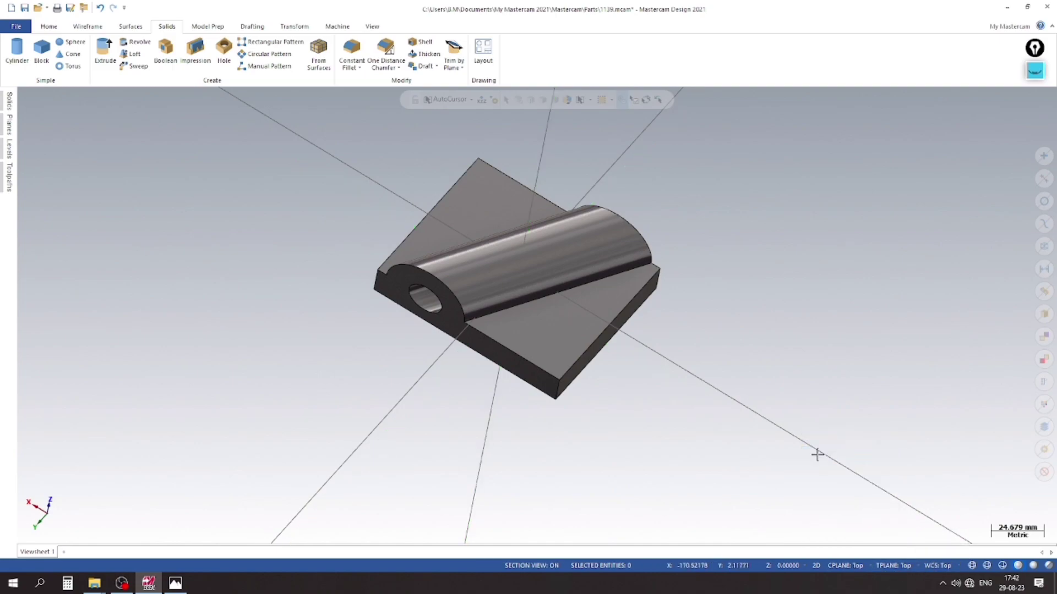
pyautogui.scroll(2, 592, 307)
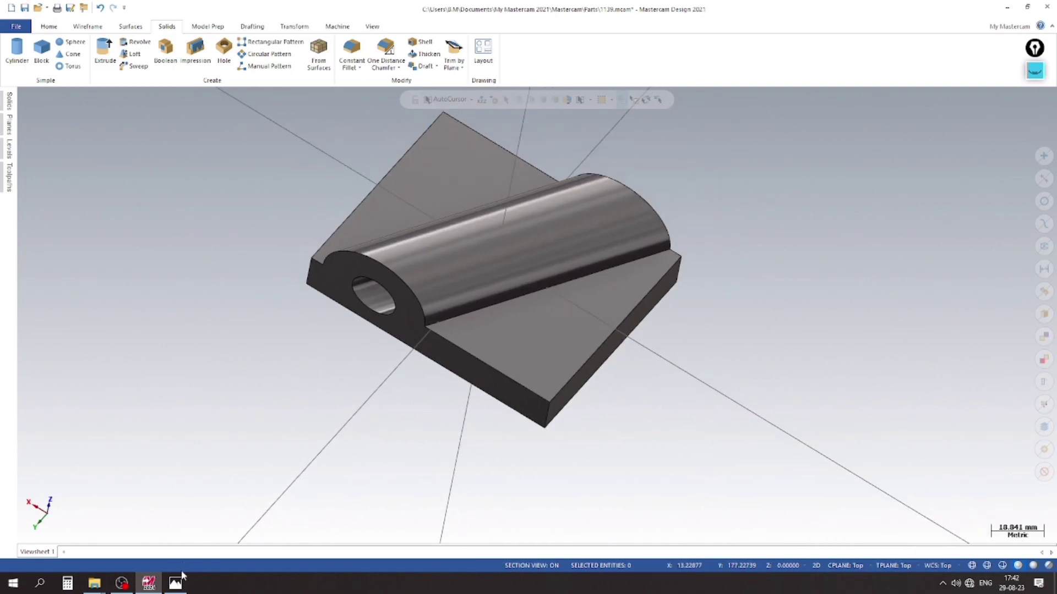
# Check the fillet on the reference drawing and round the two edges between boss and plate with a 3 mm constant-radius fillet
pyautogui.click(183, 576)
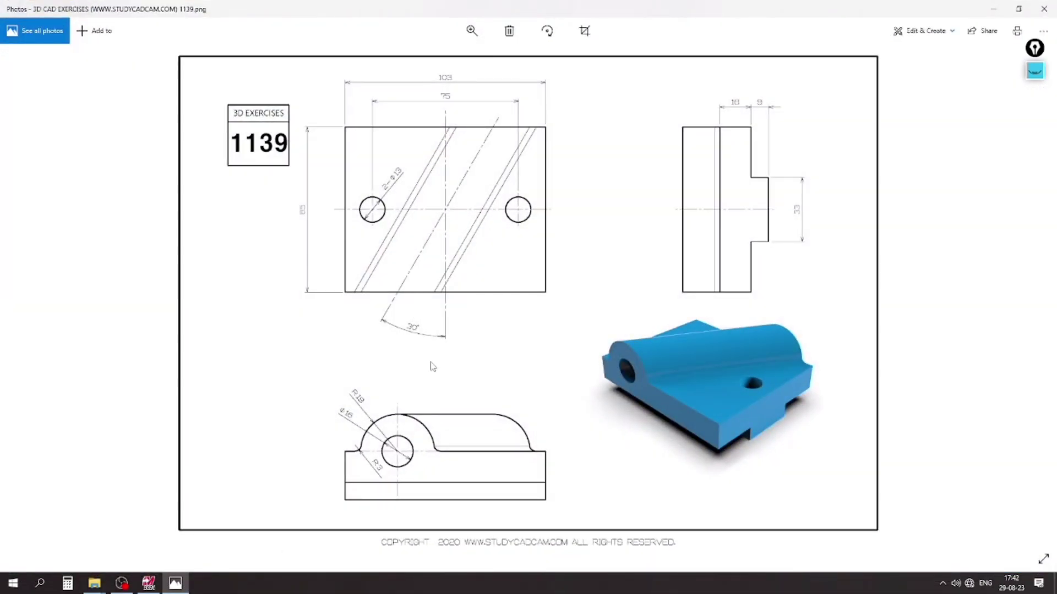
pyautogui.click(175, 583)
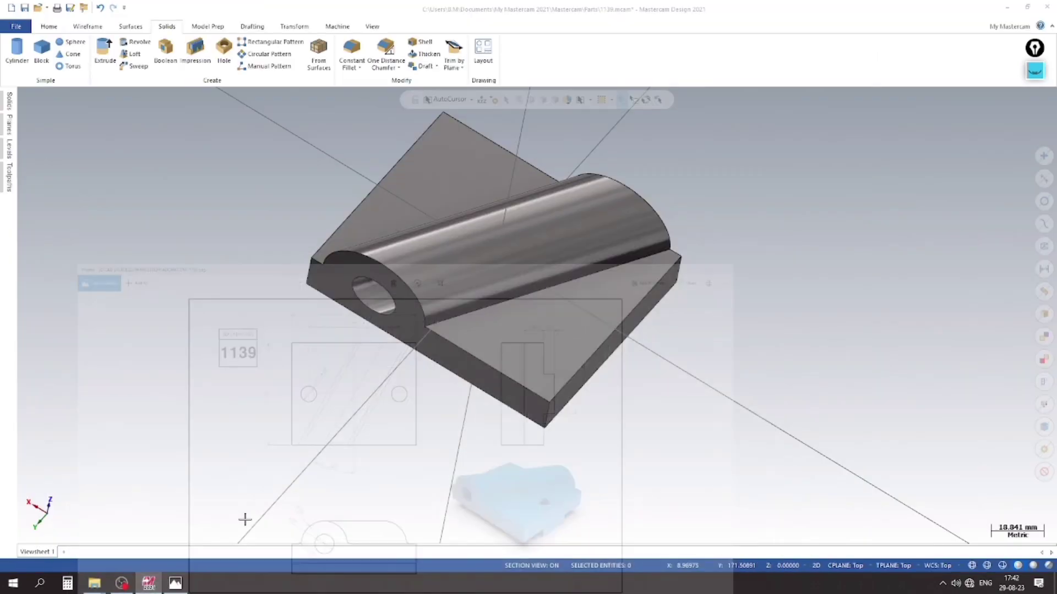
pyautogui.click(351, 50)
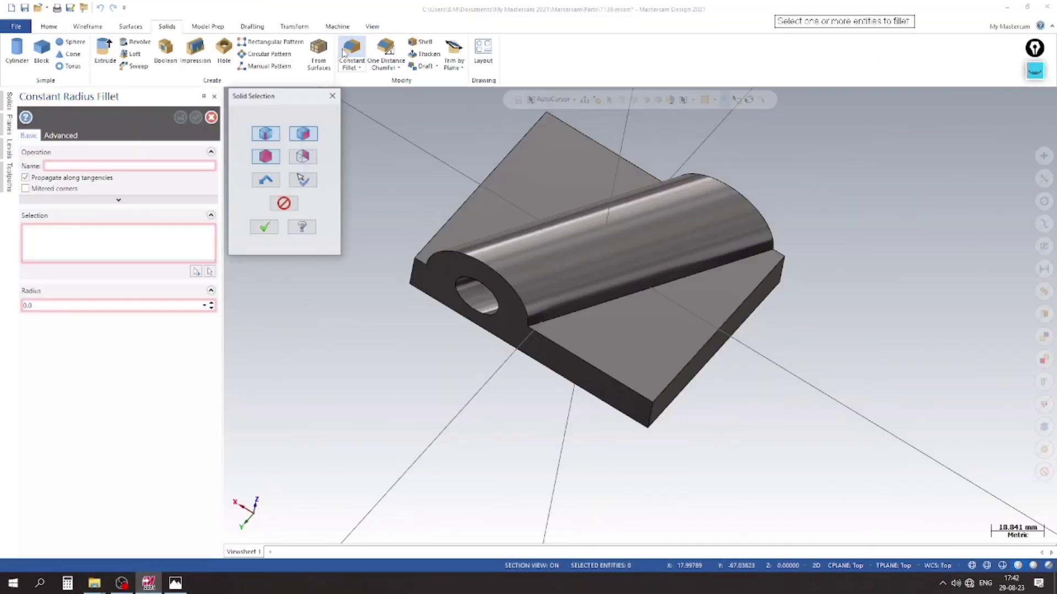
pyautogui.click(574, 316)
pyautogui.moveTo(432, 349); pyautogui.dragTo(529, 321, button='middle')
pyautogui.click(528, 320)
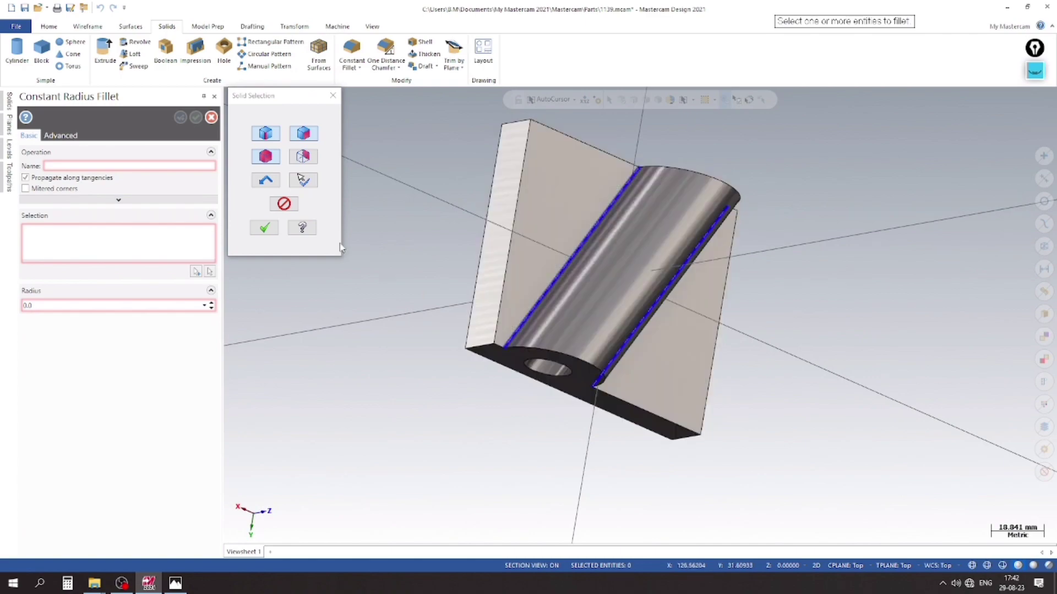
pyautogui.click(264, 227)
pyautogui.click(212, 308)
pyautogui.click(211, 308)
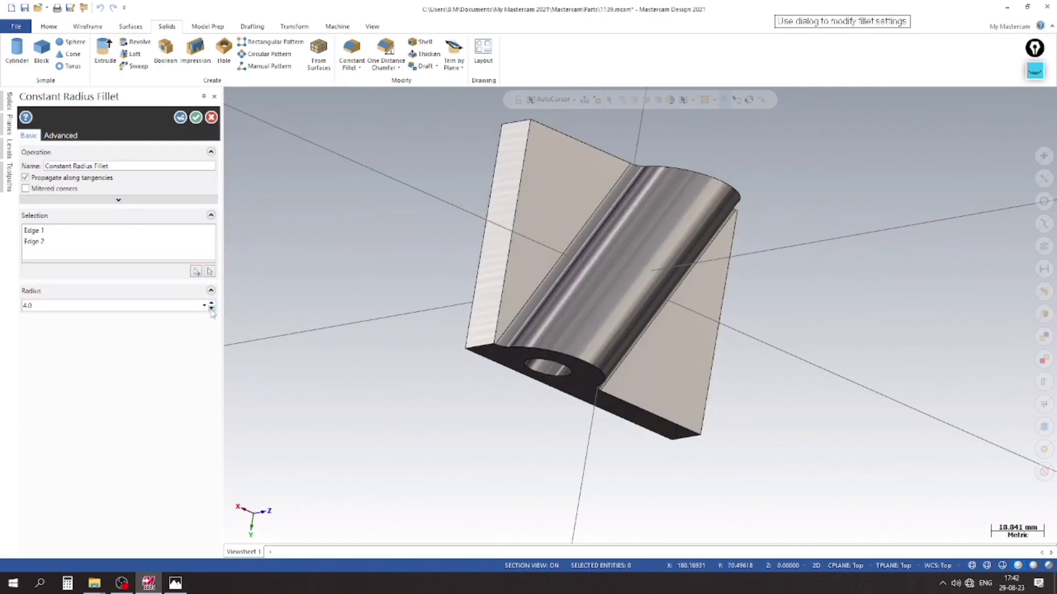
pyautogui.scroll(1, 461, 333)
pyautogui.moveTo(461, 333); pyautogui.dragTo(418, 334, button='middle')
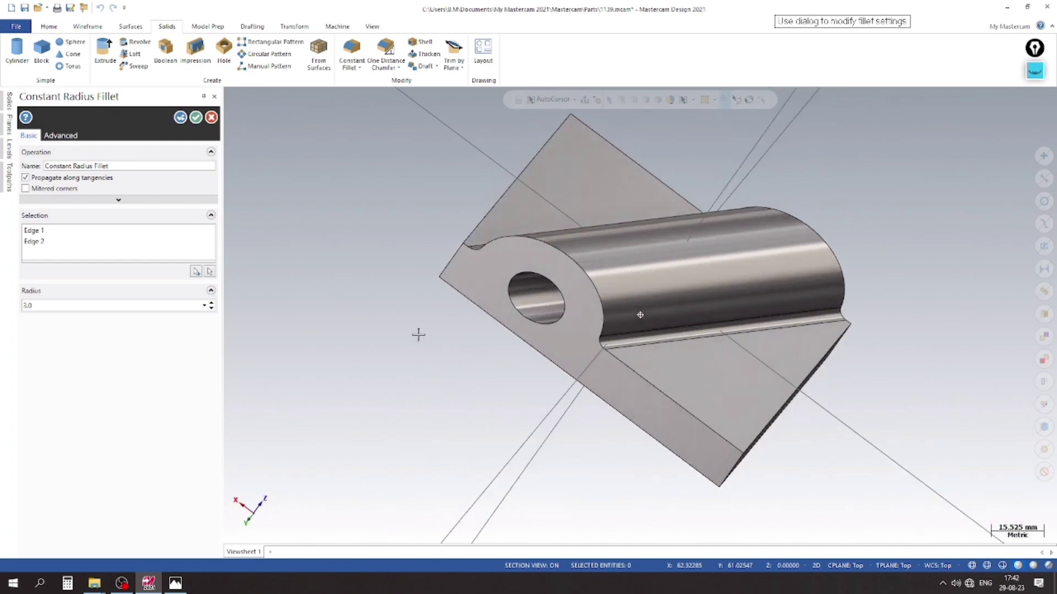
pyautogui.click(197, 120)
# Accept the boss fillet, save the part file and inspect the filleted edges
pyautogui.hotkey('ctrl', 's')
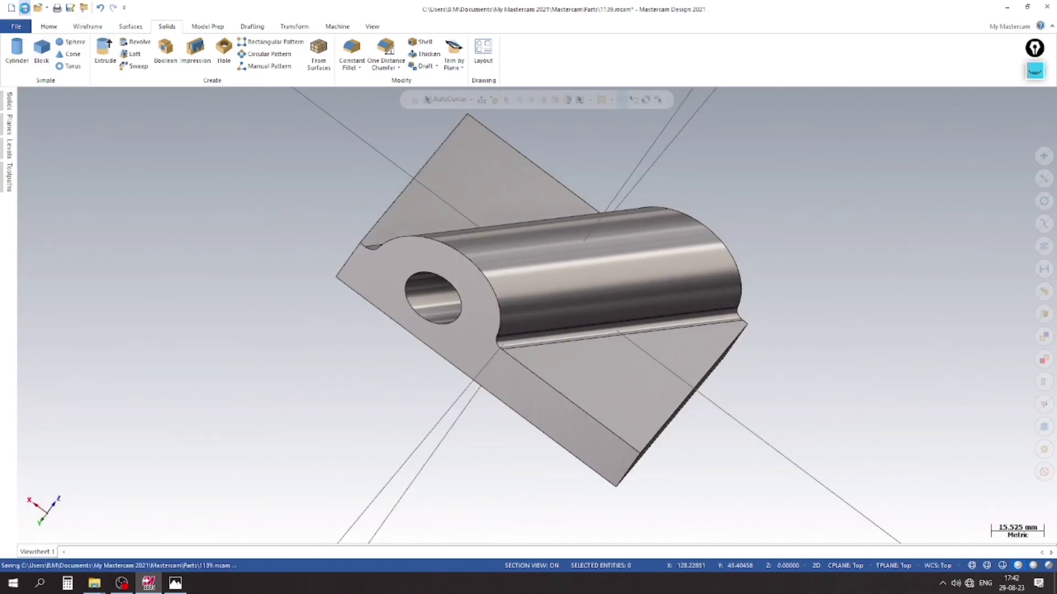
pyautogui.scroll(1, 591, 293)
pyautogui.scroll(1, 592, 293)
pyautogui.scroll(-2, 314, 213)
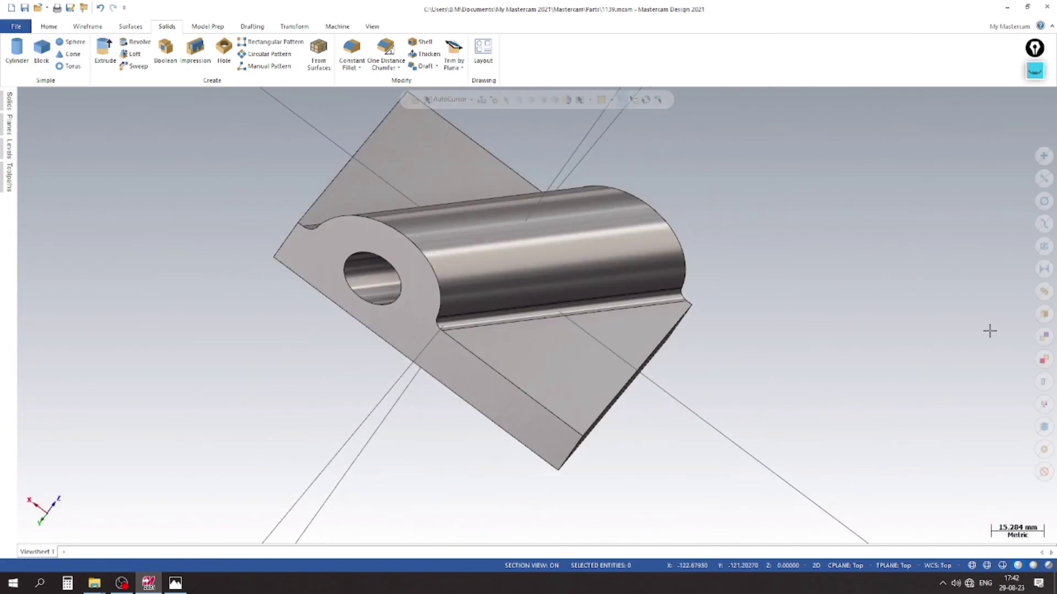
pyautogui.scroll(2, 578, 357)
pyautogui.scroll(-1, 531, 356)
pyautogui.moveTo(530, 356); pyautogui.dragTo(598, 356, button='middle')
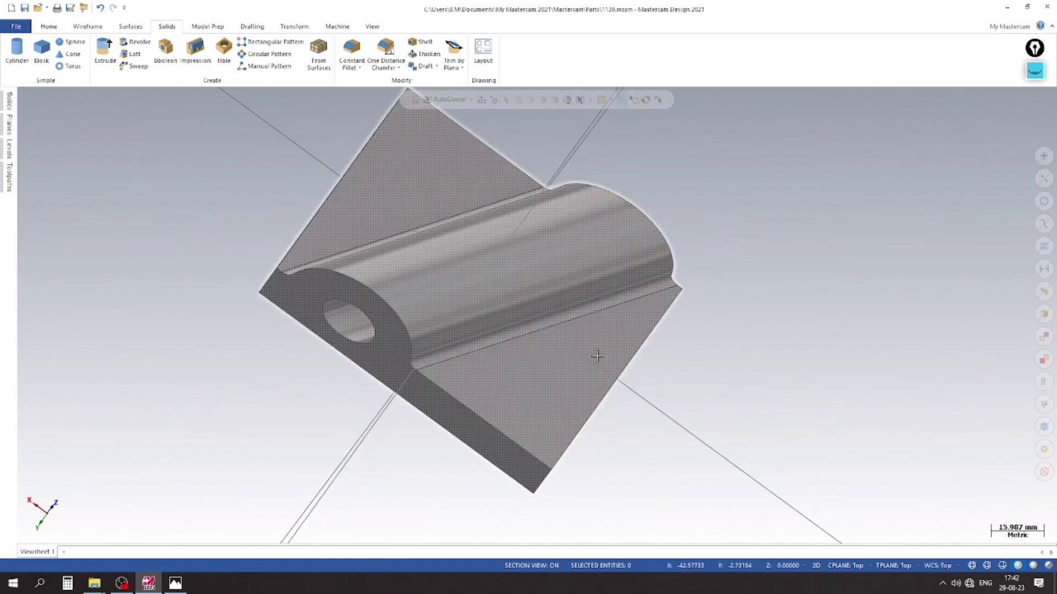
# In Top view, check the hole spacing on the reference drawing and place a 75 mm diameter bolt circle centred on the origin
pyautogui.rightClick(726, 251)
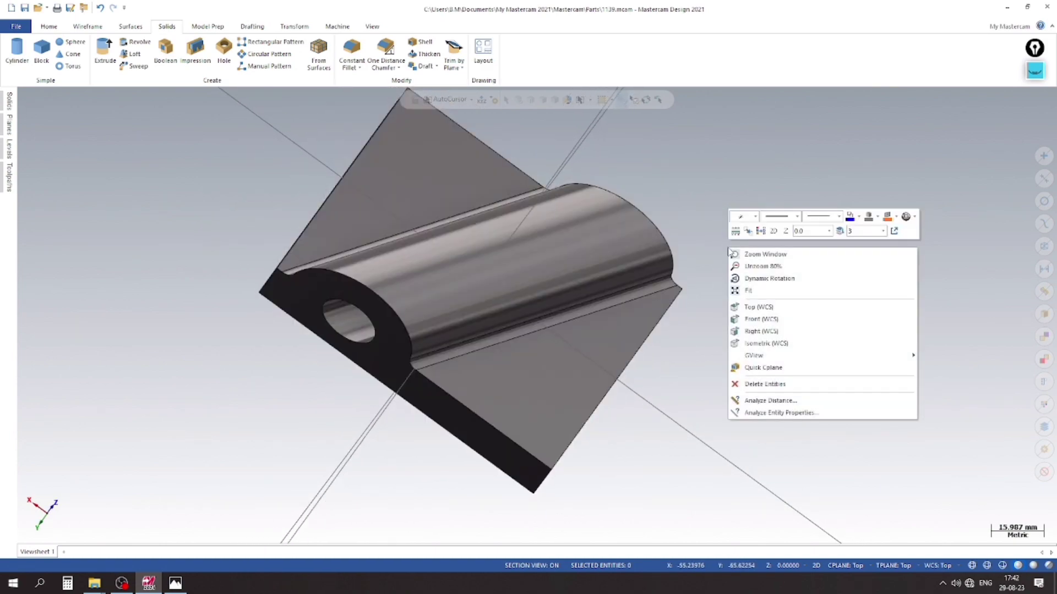
pyautogui.click(758, 307)
pyautogui.scroll(-1, 768, 386)
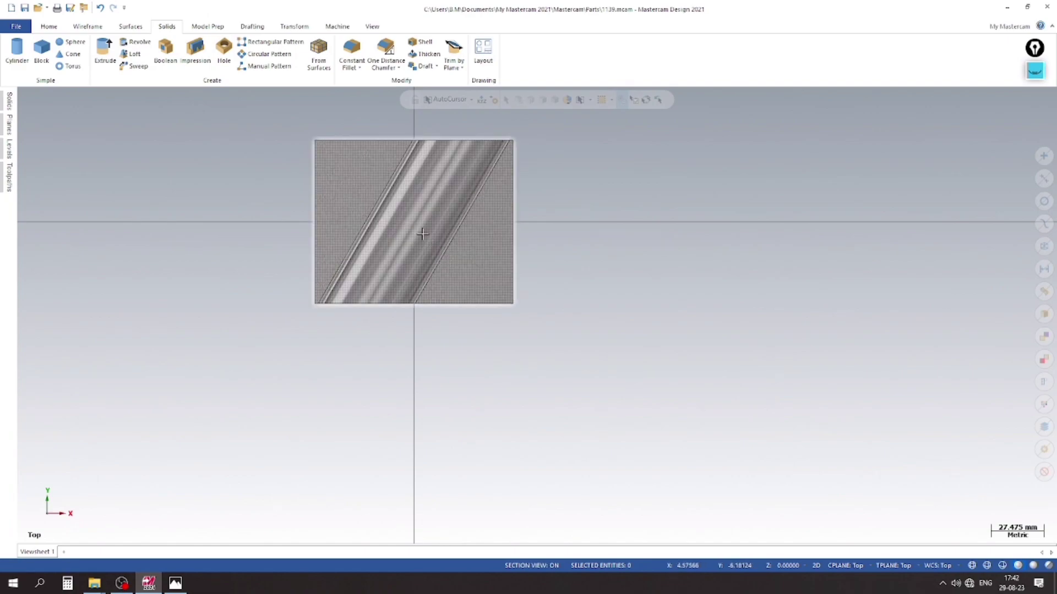
pyautogui.scroll(2, 473, 242)
pyautogui.click(175, 582)
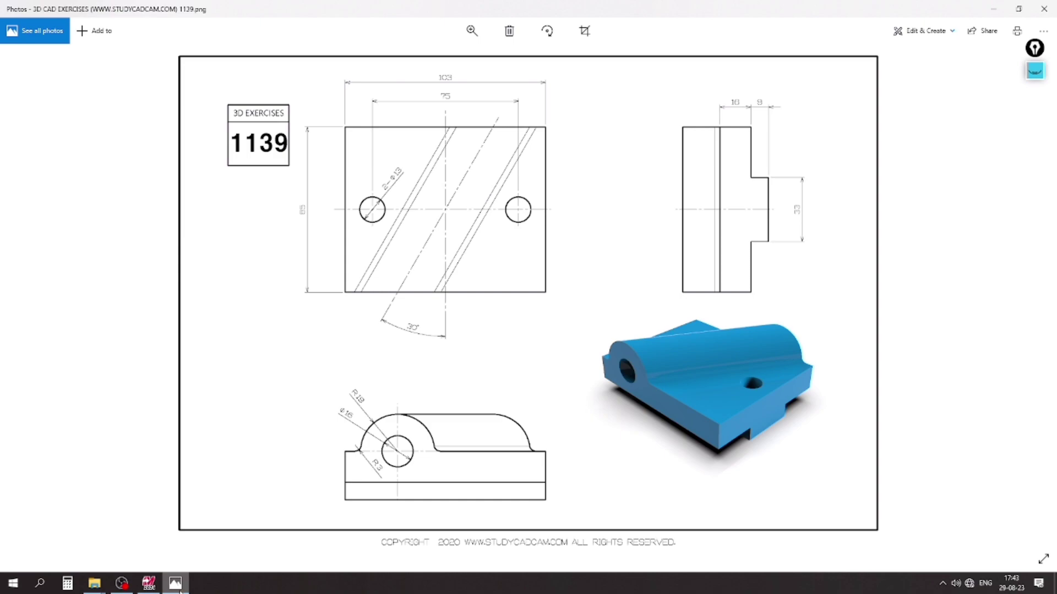
pyautogui.click(175, 583)
pyautogui.scroll(-2, 702, 349)
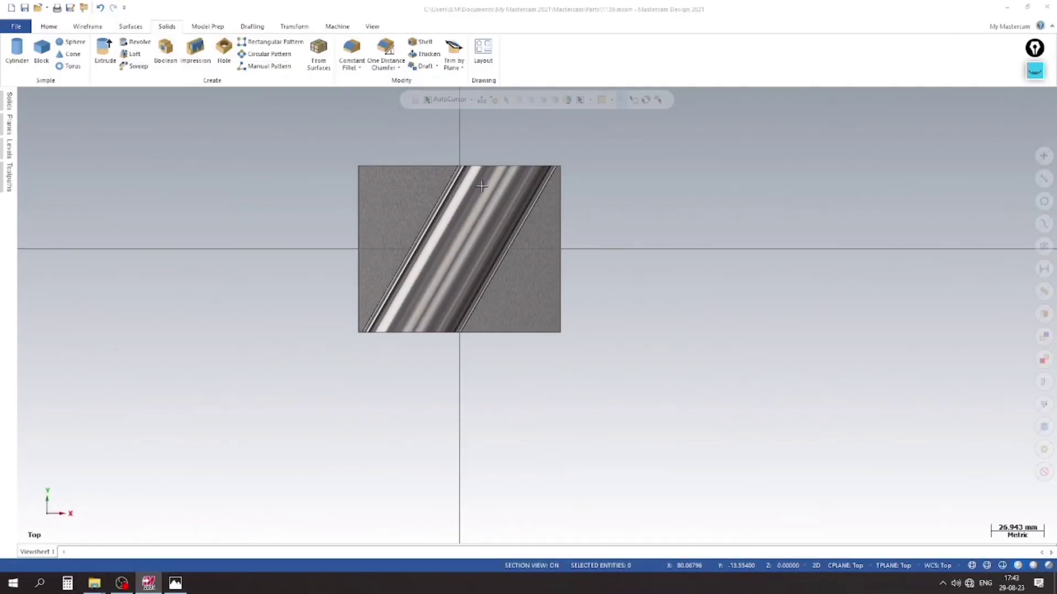
pyautogui.click(69, 27)
pyautogui.click(47, 49)
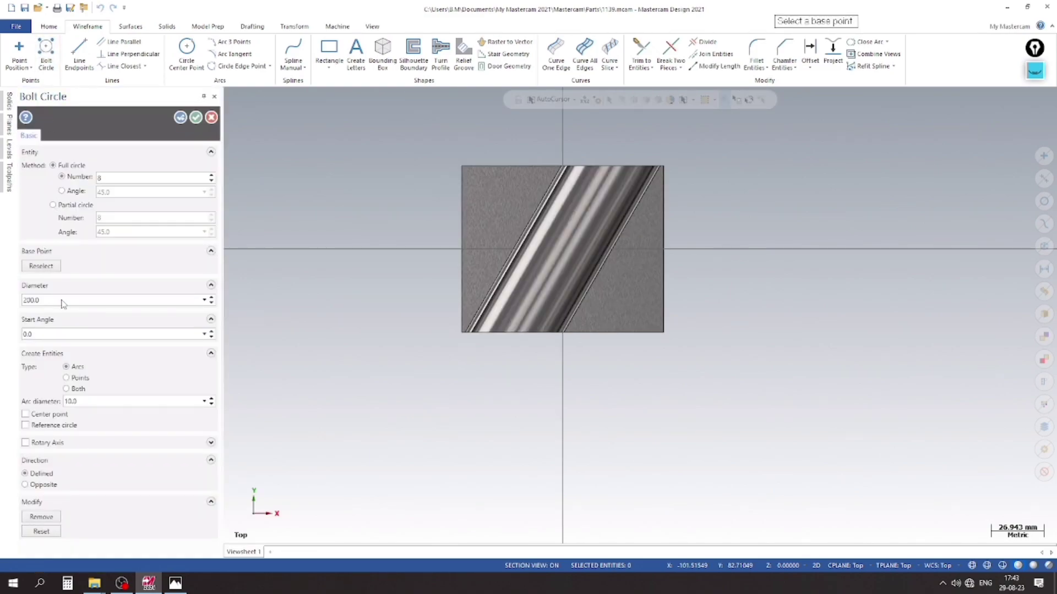
pyautogui.press('o')
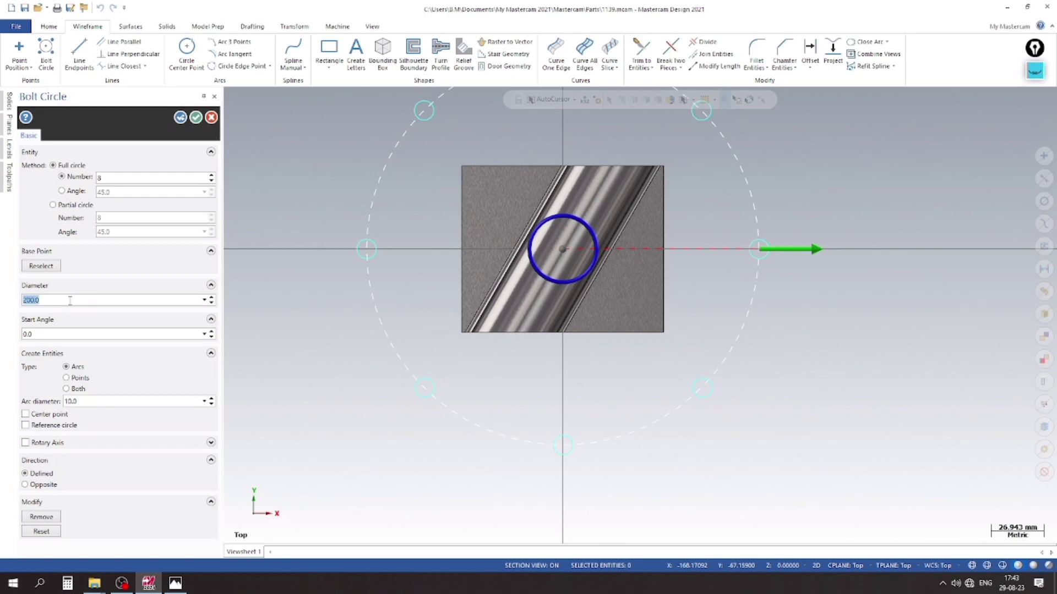
pyautogui.press('Return')
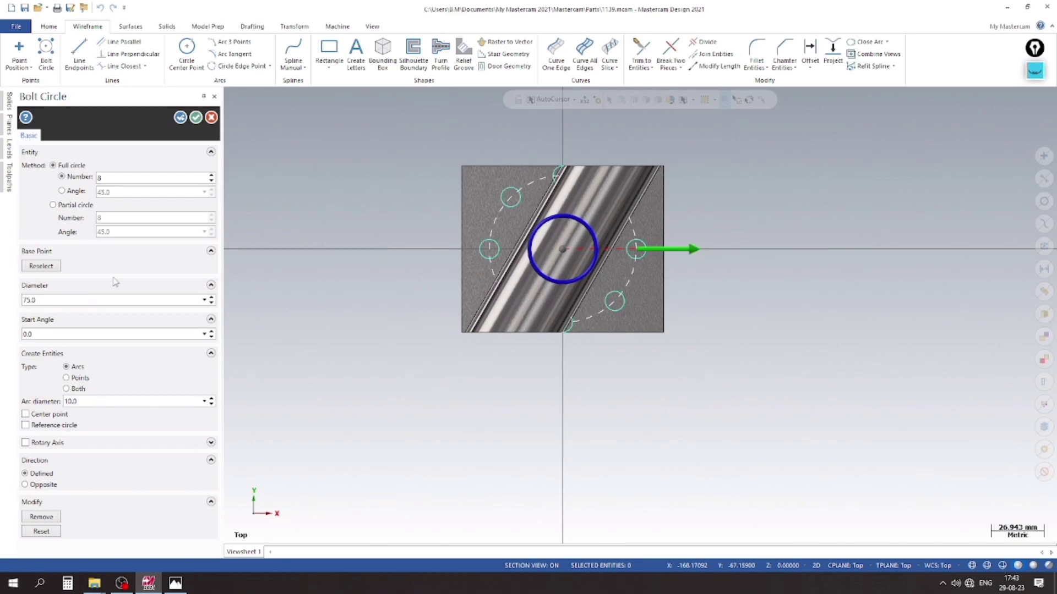
# Set the number of circles in the bolt circle to 2
pyautogui.click(211, 181)
pyautogui.click(211, 181)
pyautogui.click(212, 180)
pyautogui.click(212, 181)
pyautogui.click(212, 180)
pyautogui.click(211, 181)
pyautogui.scroll(1, 308, 250)
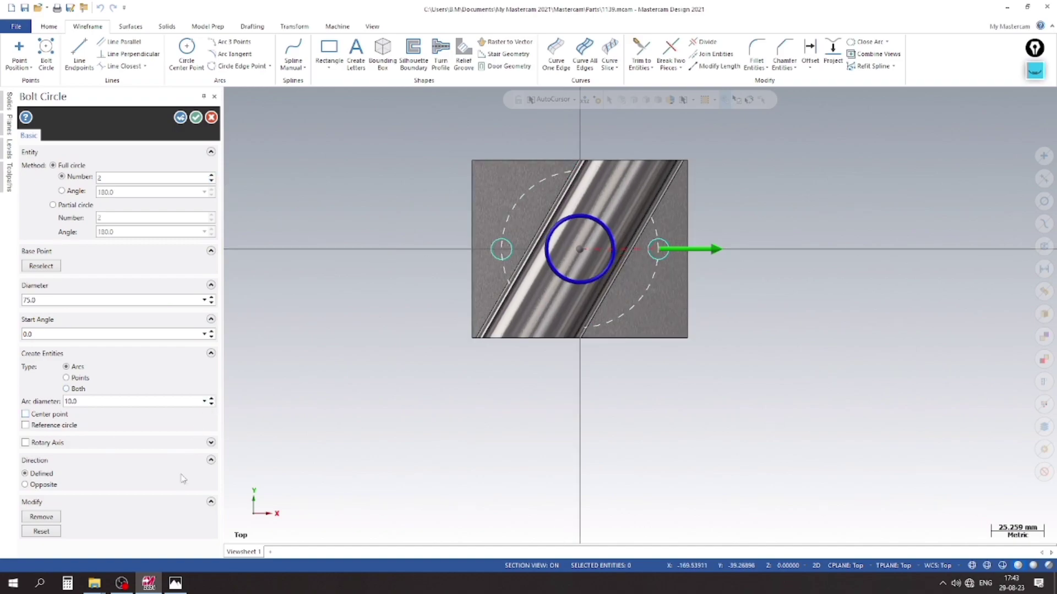
# Check the hole size on the reference drawing, set the arc diameter to 13 mm and create the two circles
pyautogui.click(175, 583)
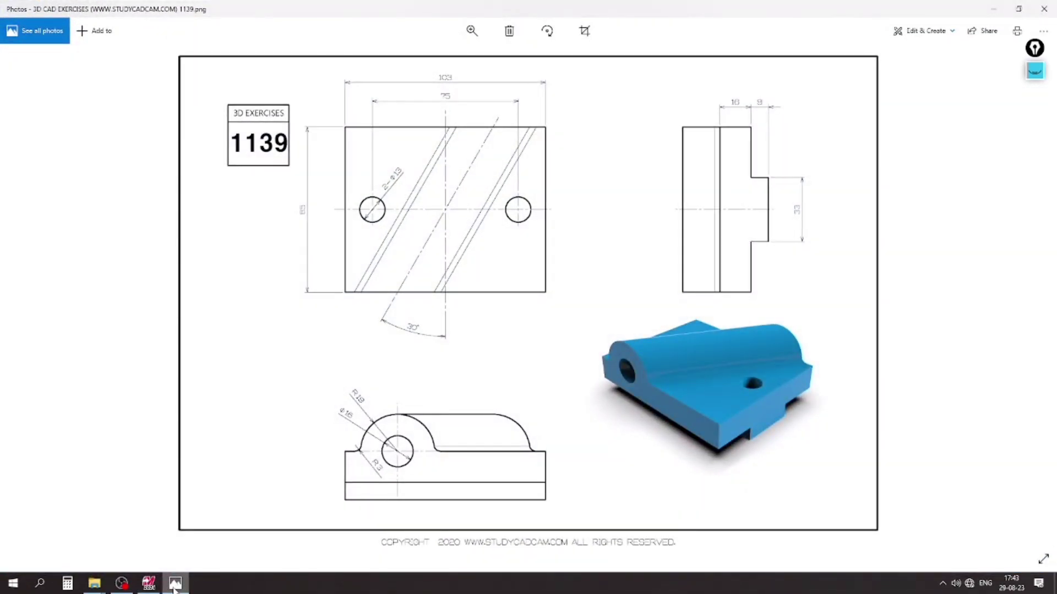
pyautogui.click(175, 583)
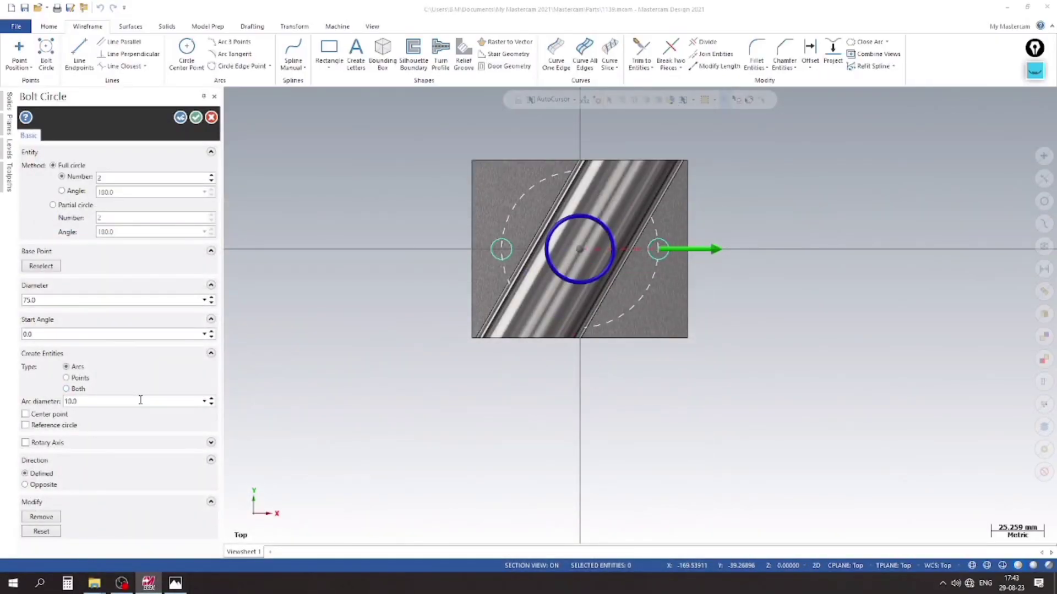
pyautogui.click(212, 399)
pyautogui.click(212, 399)
pyautogui.click(211, 399)
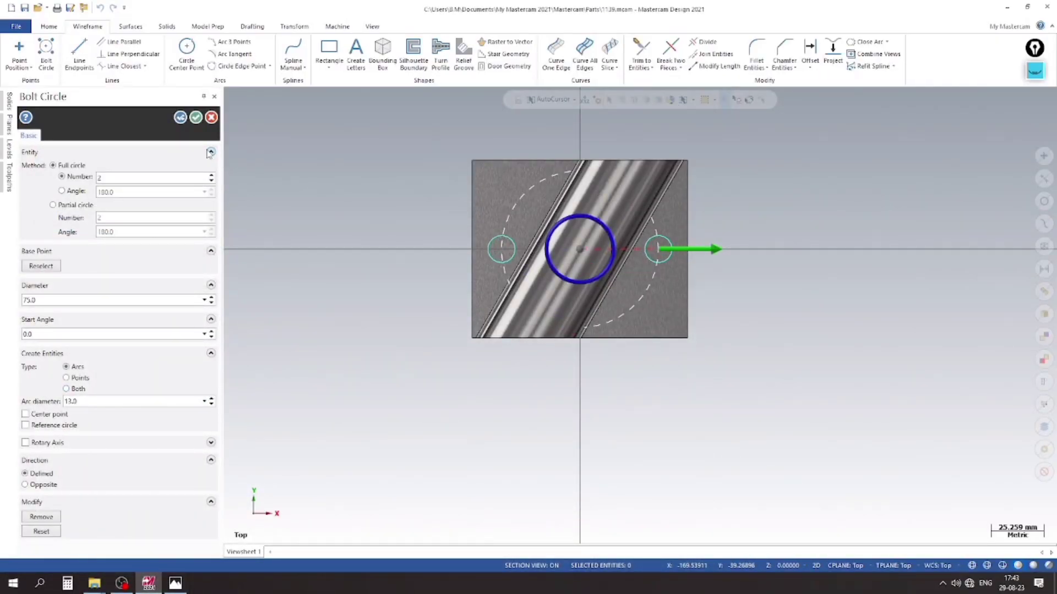
pyautogui.click(196, 117)
# Extrude both 13 mm circles as a single body cut of about 79 mm in both directions through the plate
pyautogui.moveTo(236, 255); pyautogui.dragTo(230, 304, button='middle')
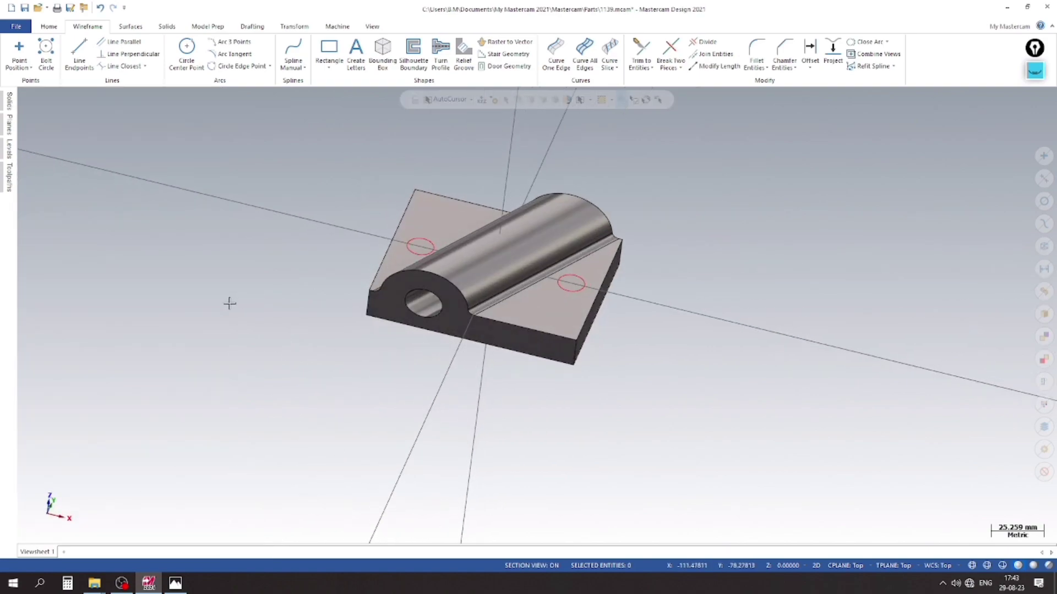
pyautogui.click(167, 27)
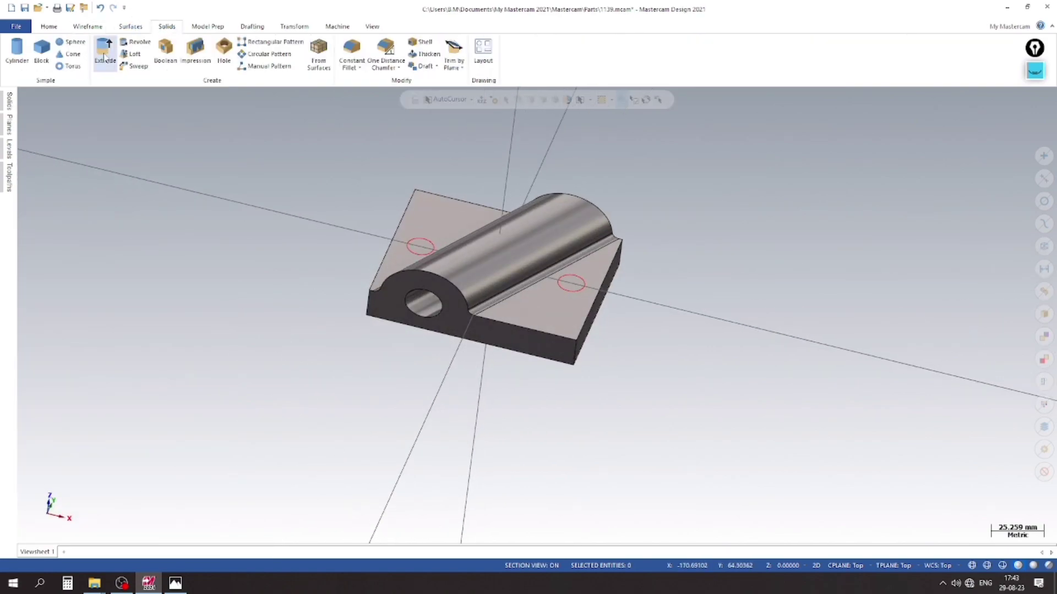
pyautogui.click(105, 53)
pyautogui.click(528, 243)
pyautogui.click(668, 294)
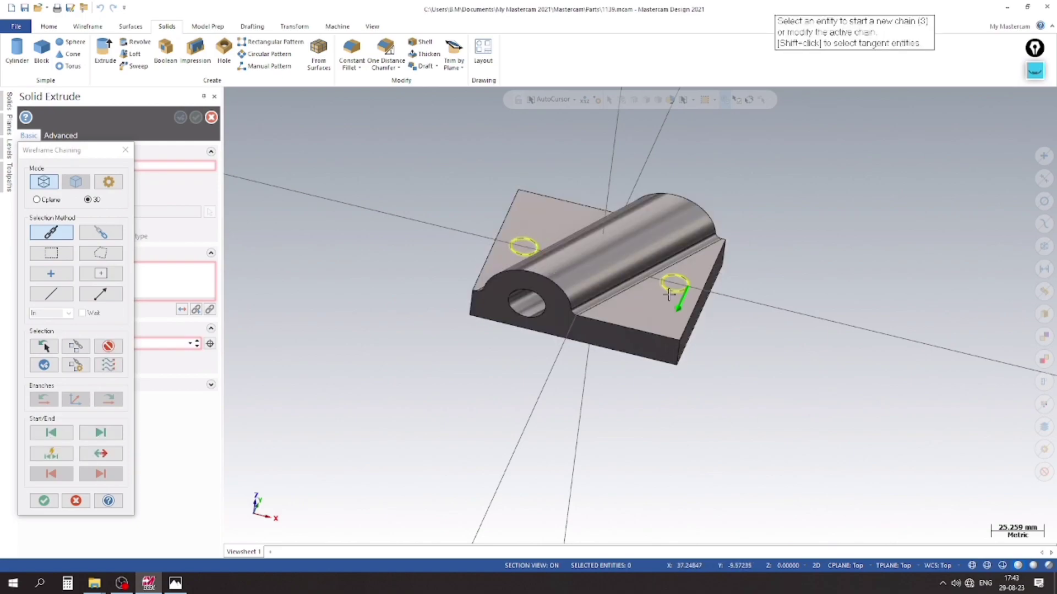
pyautogui.click(44, 501)
pyautogui.moveTo(396, 440); pyautogui.dragTo(379, 426, button='middle')
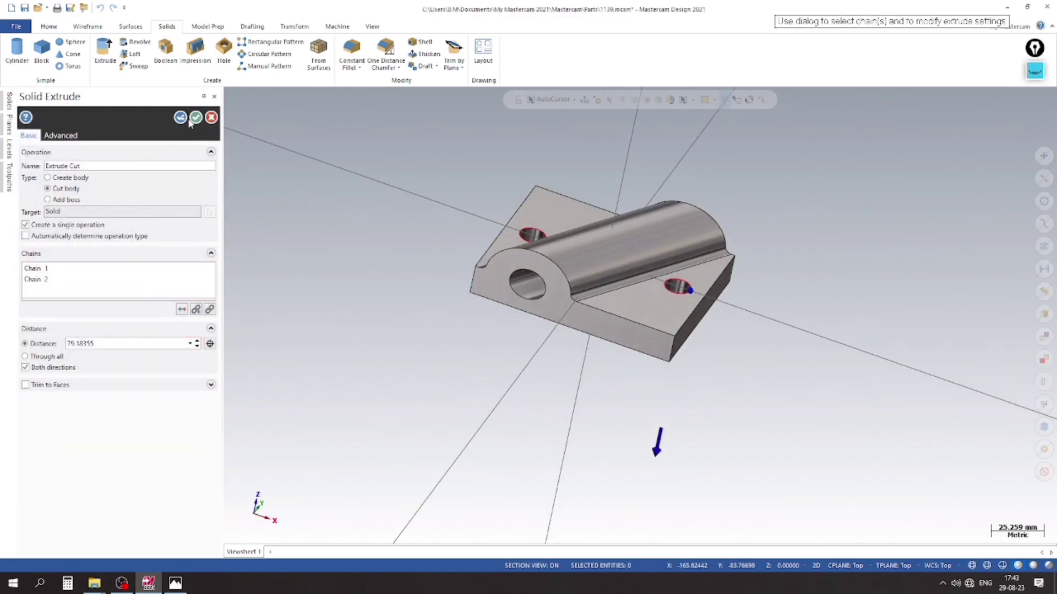
pyautogui.click(193, 118)
pyautogui.moveTo(306, 148); pyautogui.dragTo(824, 418)
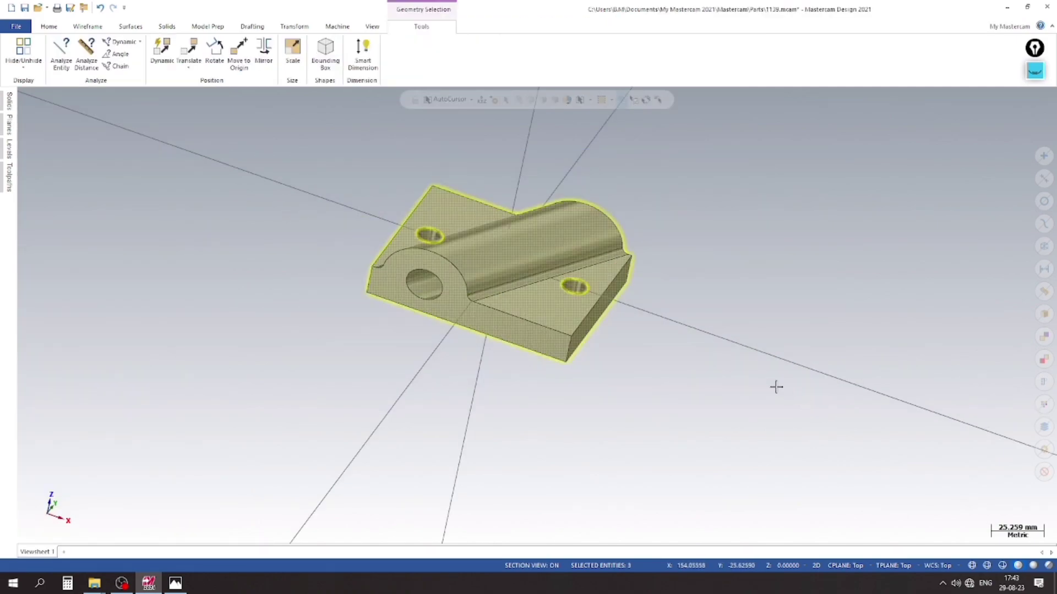
pyautogui.press('Escape')
# Make a new level 4 active, hide the hole circles on level 3 and save the part file
pyautogui.rightClick(246, 201)
pyautogui.click(275, 259)
pyautogui.click(11, 147)
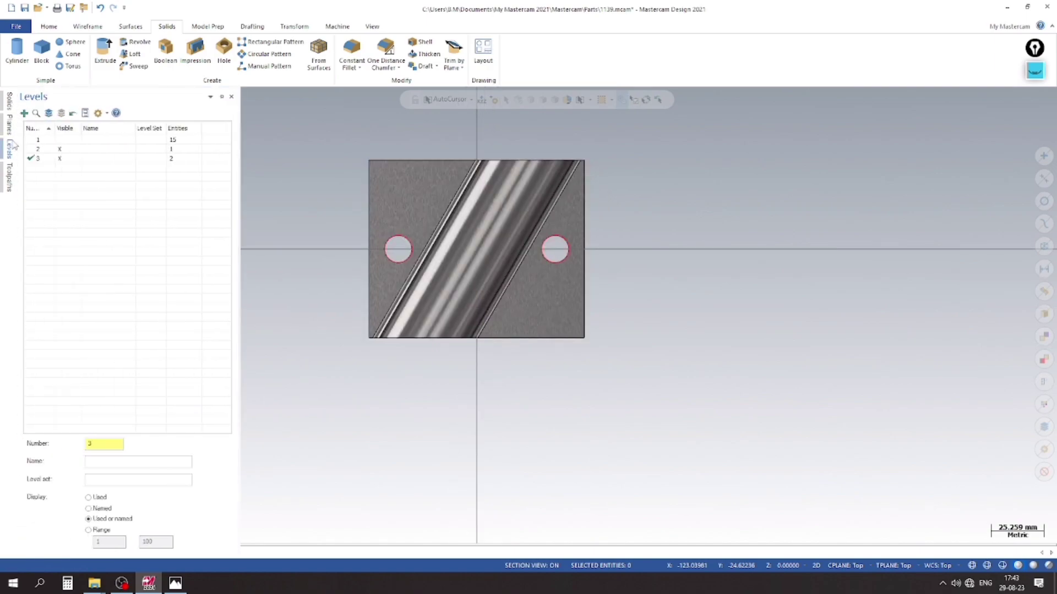
pyautogui.click(24, 113)
pyautogui.click(62, 159)
pyautogui.moveTo(578, 411); pyautogui.dragTo(510, 343, button='middle')
pyautogui.hotkey('ctrl', 's')
# Examine the rib below the plate on the reference drawing and compare it with the model's underside and right side
pyautogui.scroll(3, 429, 275)
pyautogui.moveTo(449, 324)
pyautogui.mouseDown(button='middle')
pyautogui.moveTo(627, 347)
pyautogui.moveTo(567, 290)
pyautogui.moveTo(497, 486)
pyautogui.moveTo(344, 498)
pyautogui.moveTo(358, 479)
pyautogui.moveTo(411, 458)
pyautogui.moveTo(385, 495)
pyautogui.mouseUp(button='middle')
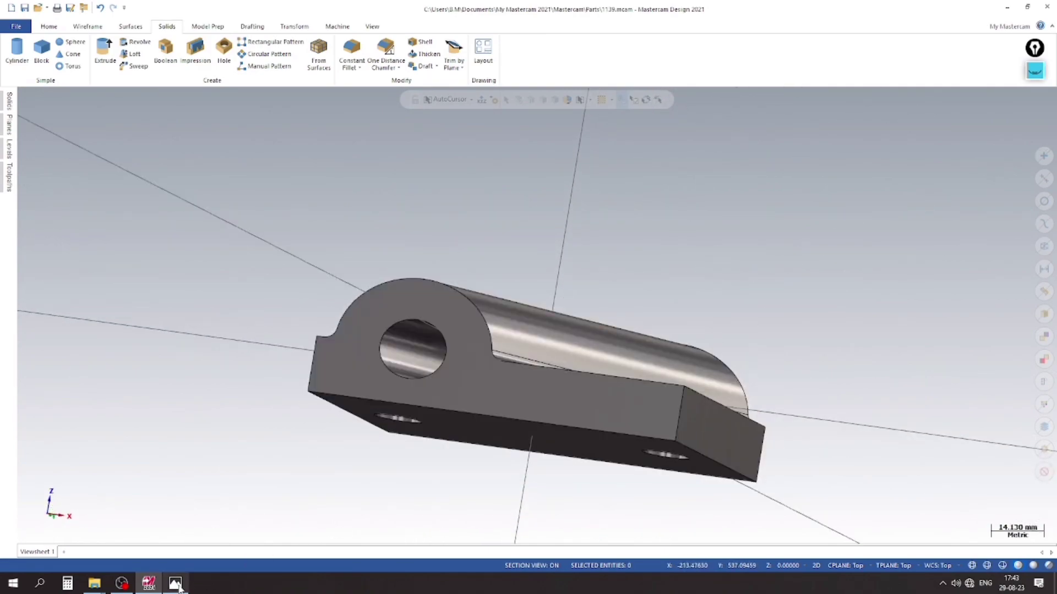
pyautogui.click(176, 584)
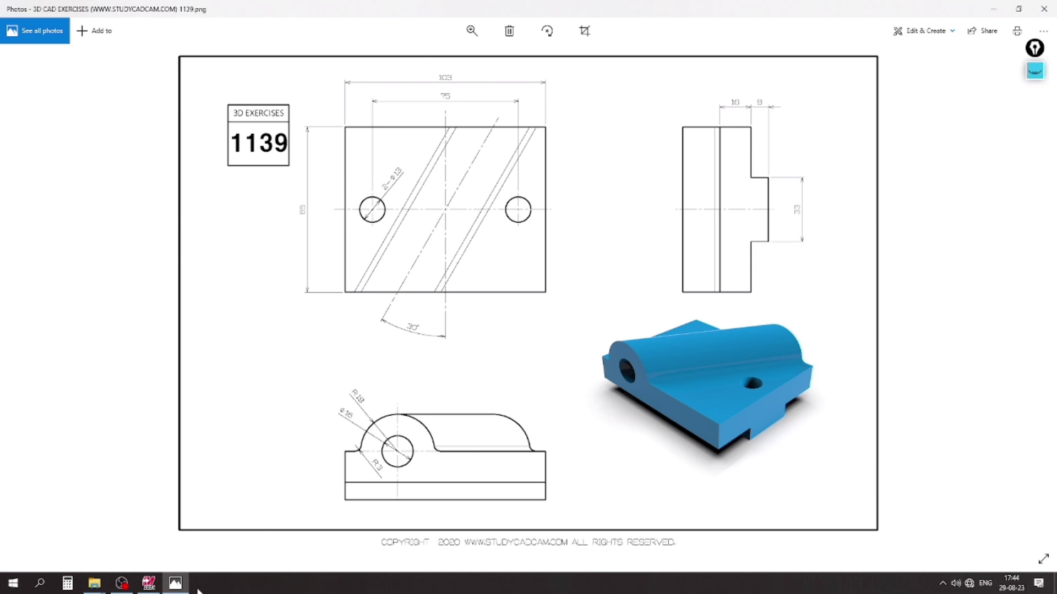
pyautogui.moveTo(176, 591)
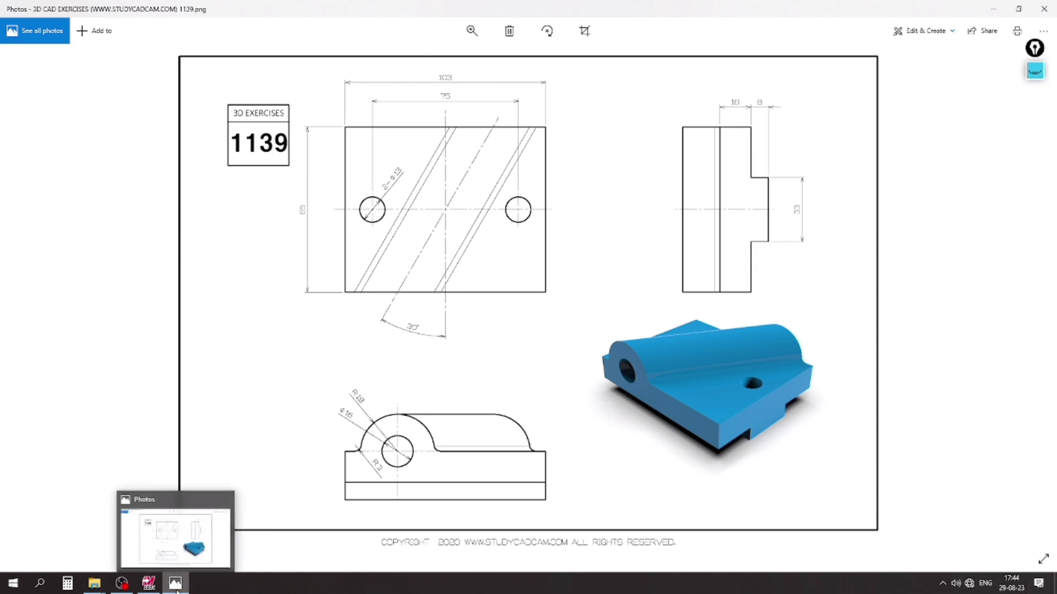
pyautogui.click(176, 584)
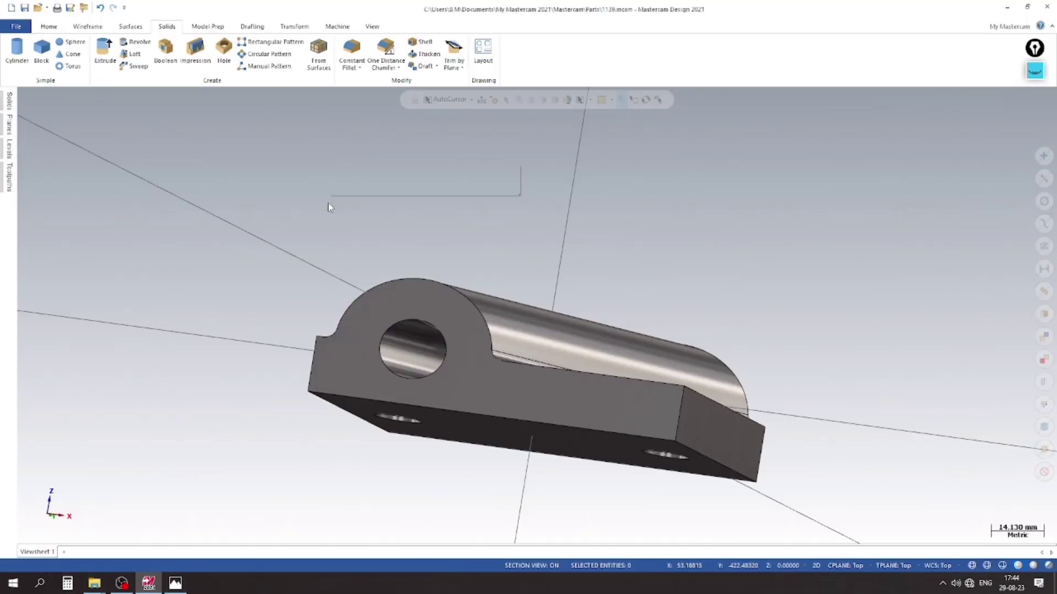
pyautogui.rightClick(328, 203)
pyautogui.click(383, 285)
pyautogui.scroll(-4, 457, 199)
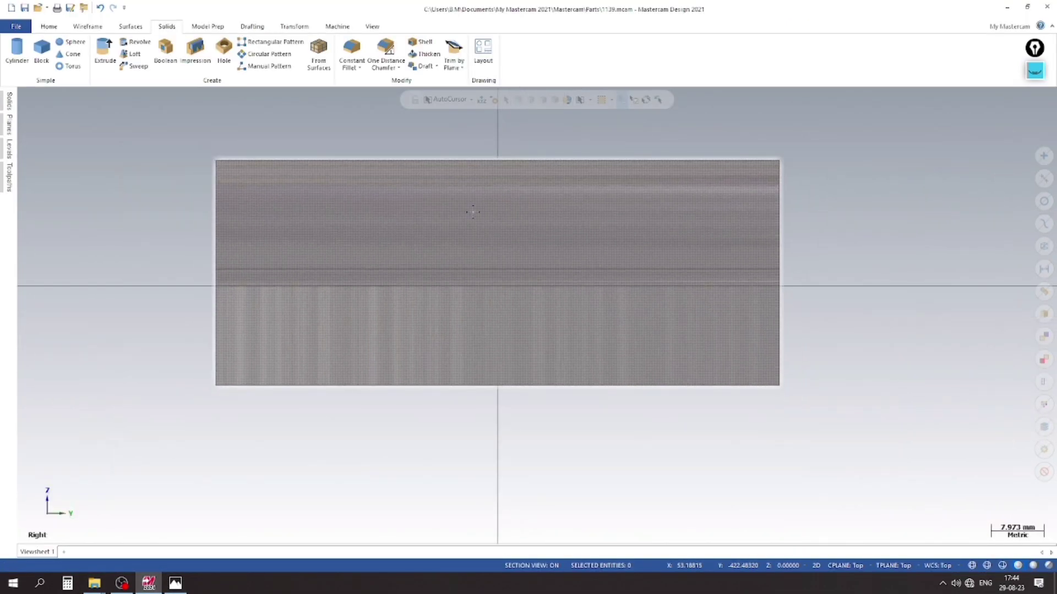
pyautogui.moveTo(245, 305); pyautogui.dragTo(292, 300, button='middle')
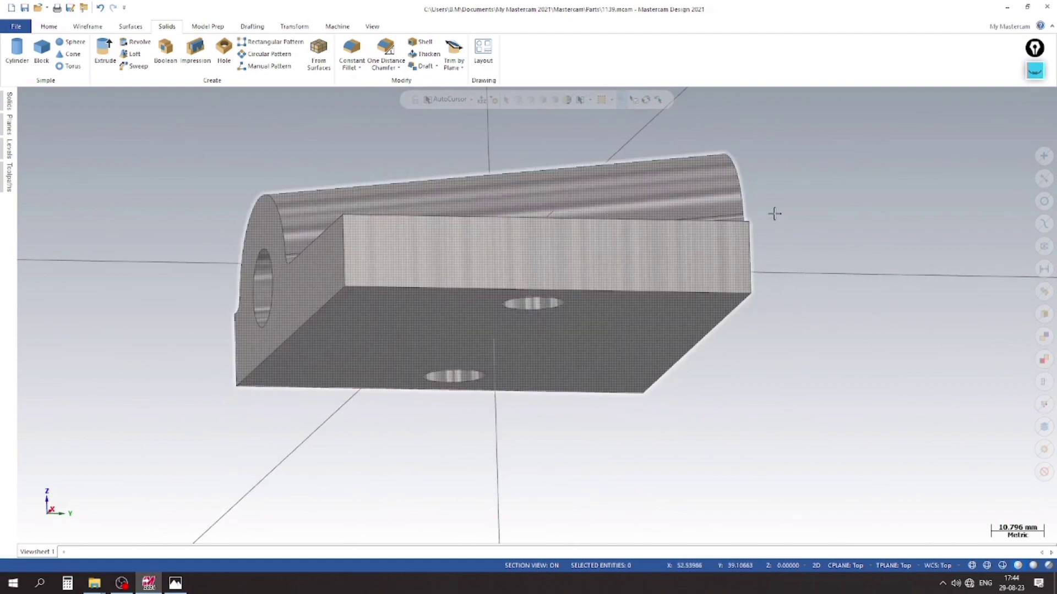
# Set a quick construction plane on the plate's right end face and switch to the Right view
pyautogui.rightClick(803, 209)
pyautogui.click(838, 329)
pyautogui.click(557, 272)
pyautogui.rightClick(844, 182)
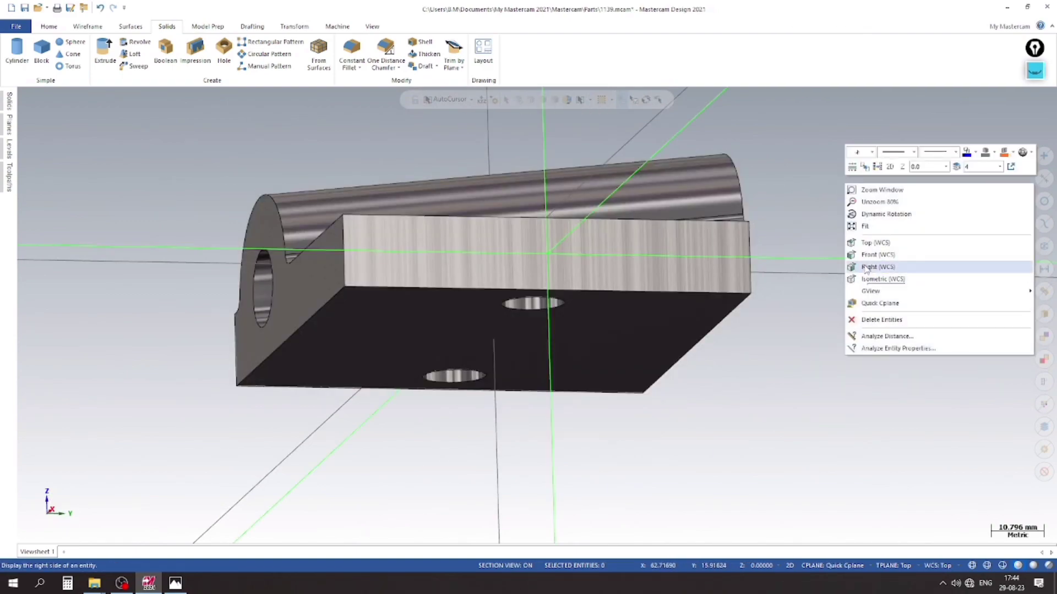
pyautogui.click(868, 268)
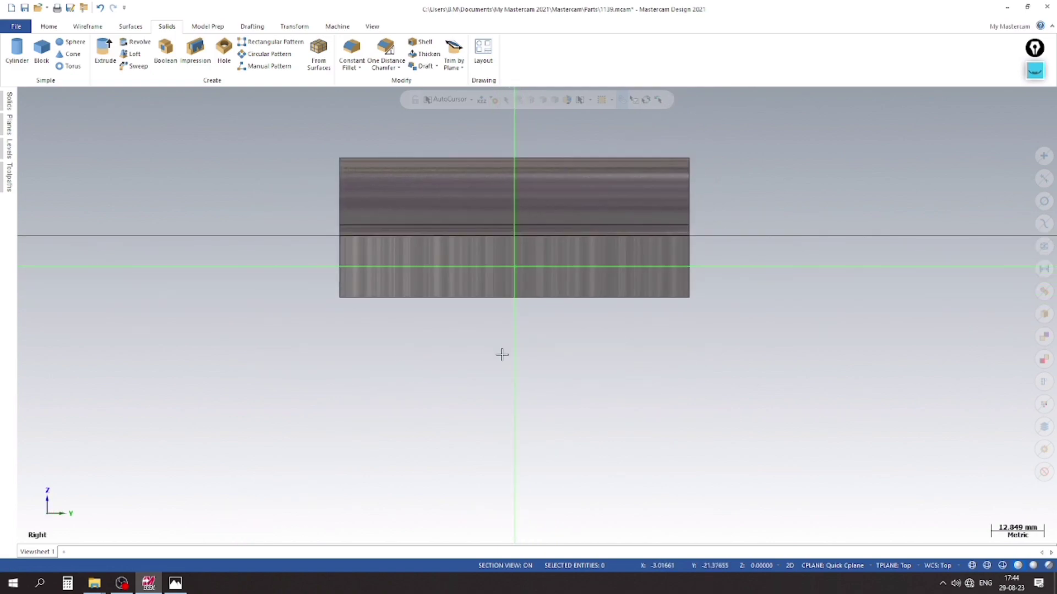
# Draw a 33 by 9 mm rectangle hanging below the plate, its top-centre origin at the midpoint of the plate's bottom edge
pyautogui.click(85, 28)
pyautogui.click(330, 68)
pyautogui.click(342, 79)
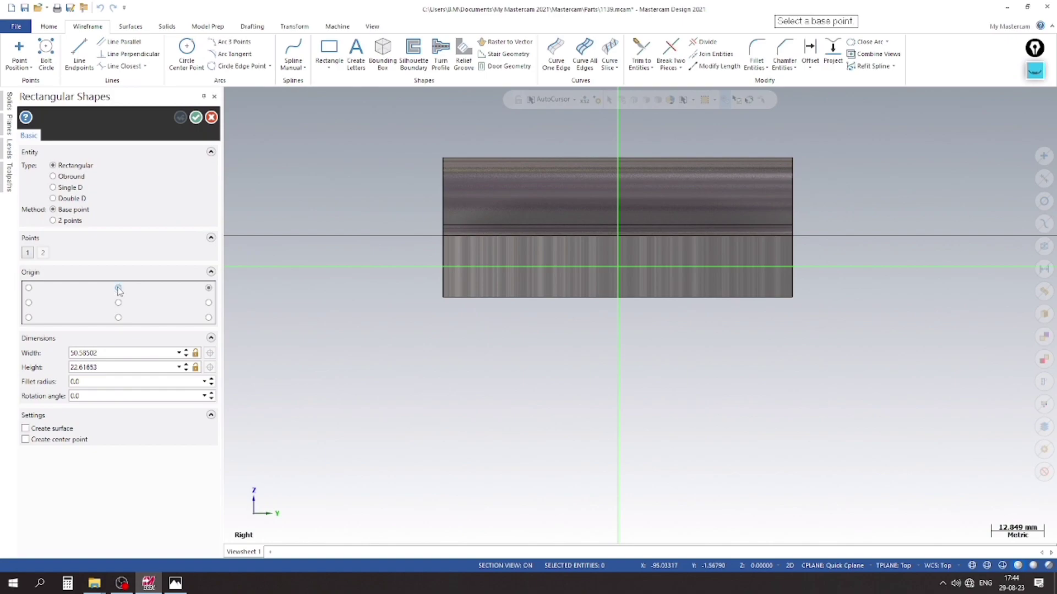
pyautogui.click(118, 289)
pyautogui.click(618, 298)
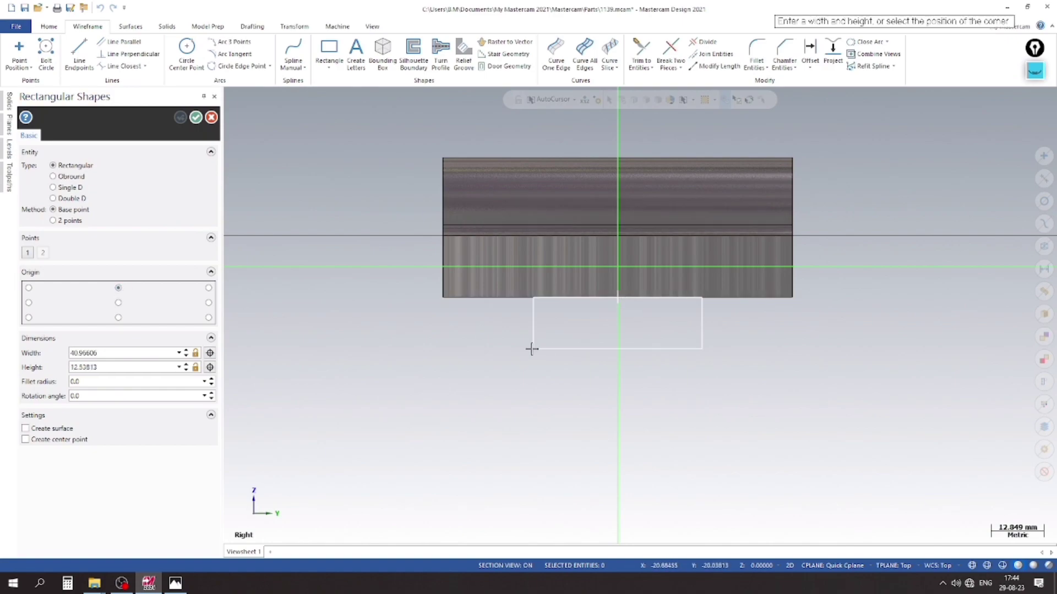
pyautogui.click(461, 363)
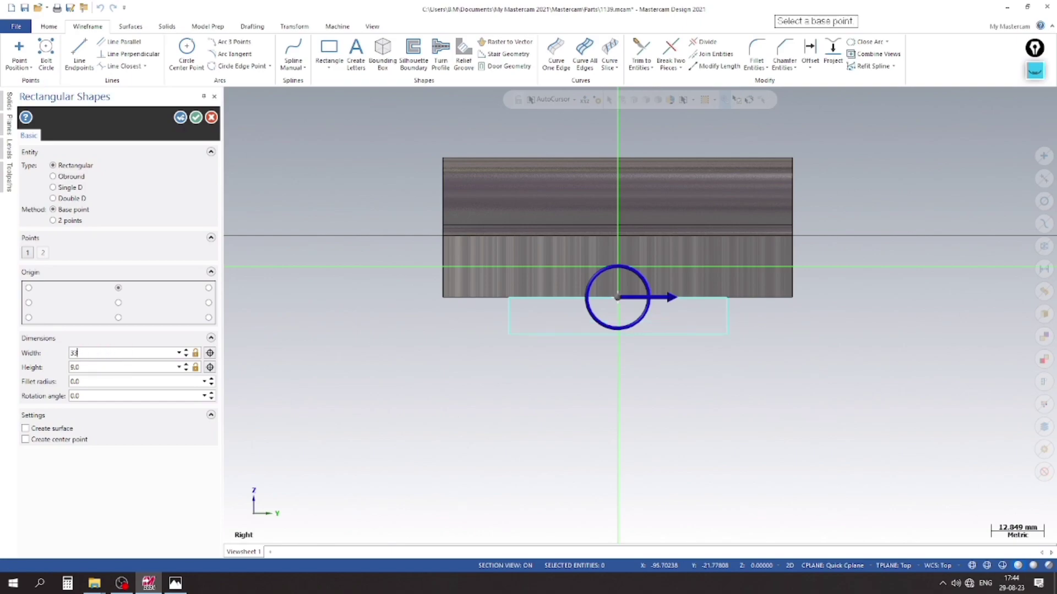
pyautogui.click(175, 583)
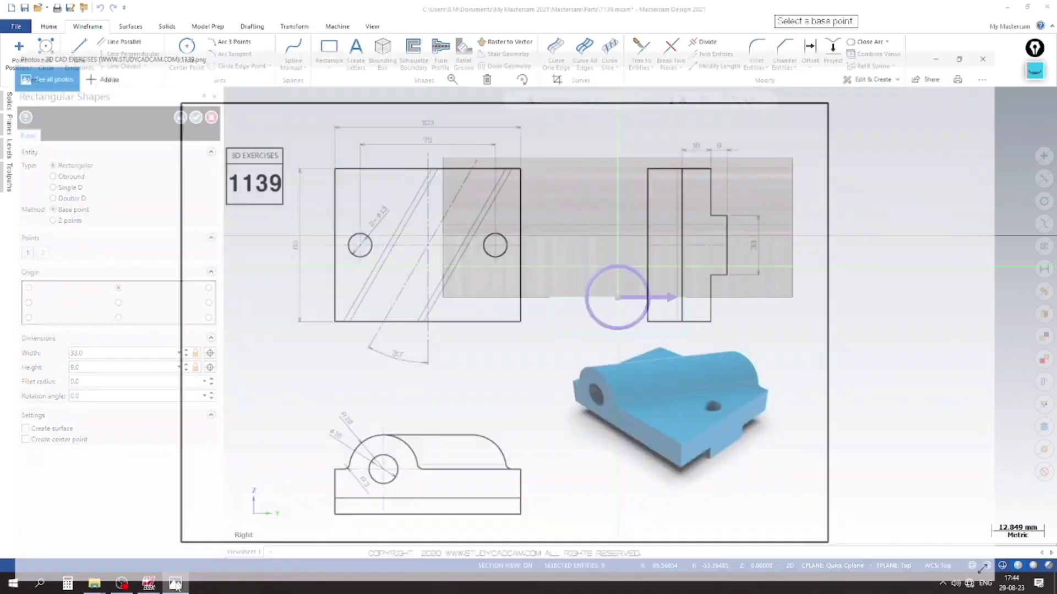
pyautogui.click(175, 583)
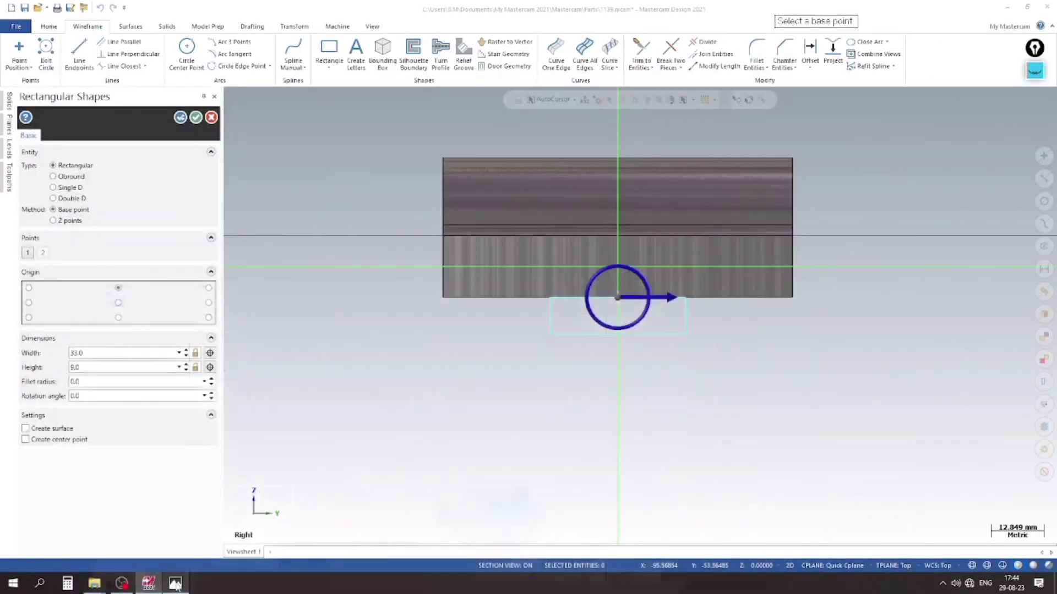
pyautogui.click(196, 118)
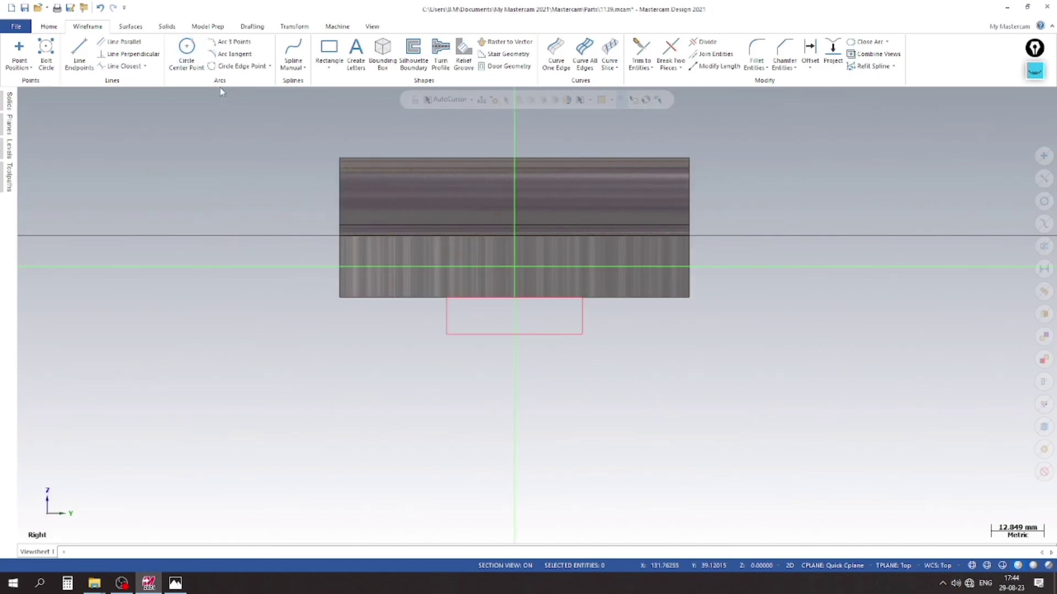
pyautogui.click(167, 26)
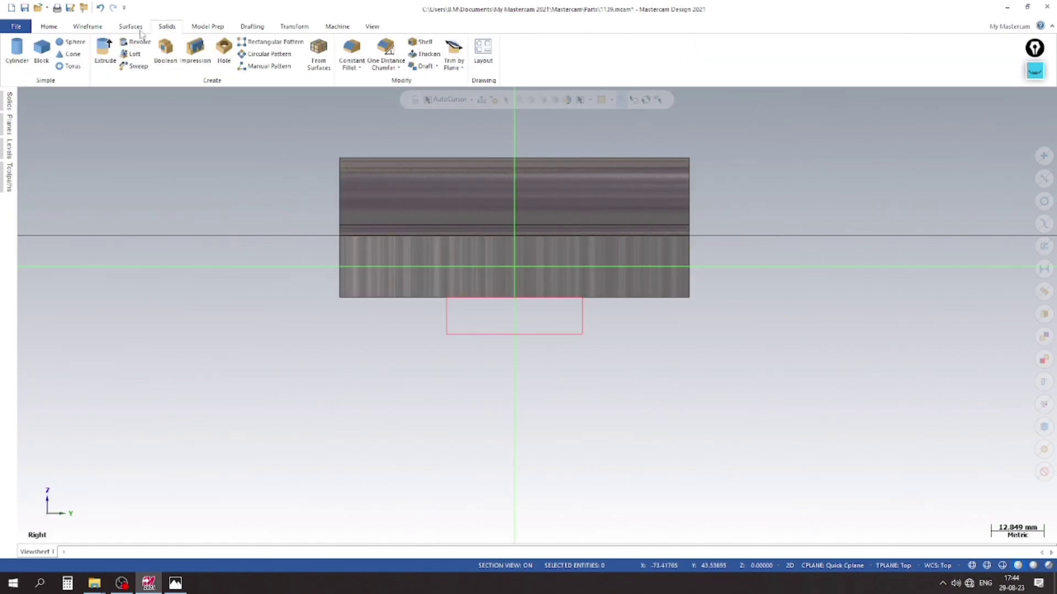
pyautogui.click(105, 50)
pyautogui.click(556, 334)
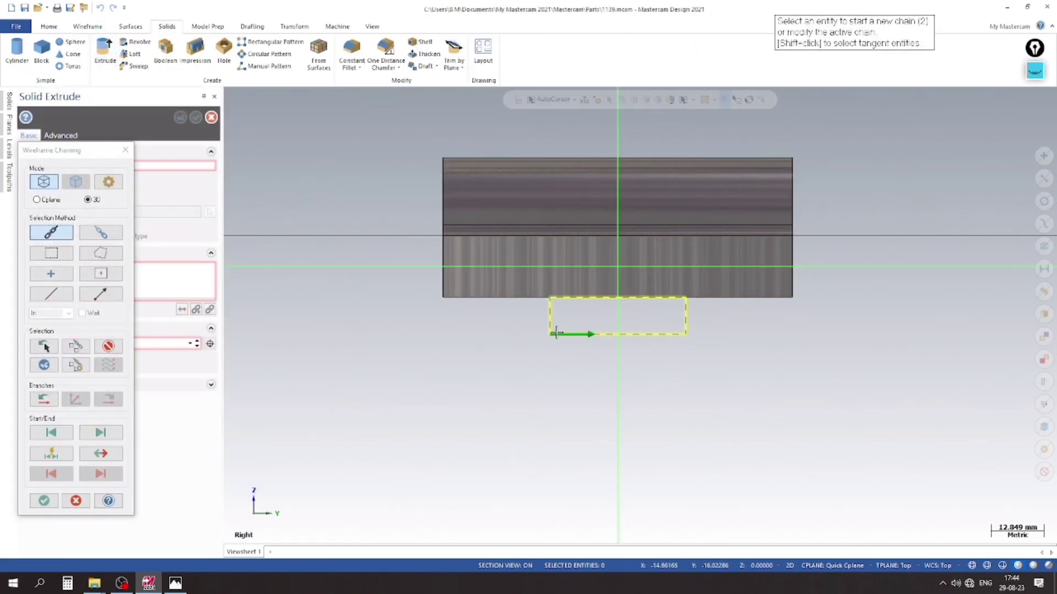
pyautogui.click(44, 500)
pyautogui.moveTo(276, 380); pyautogui.dragTo(419, 340, button='middle')
pyautogui.click(63, 199)
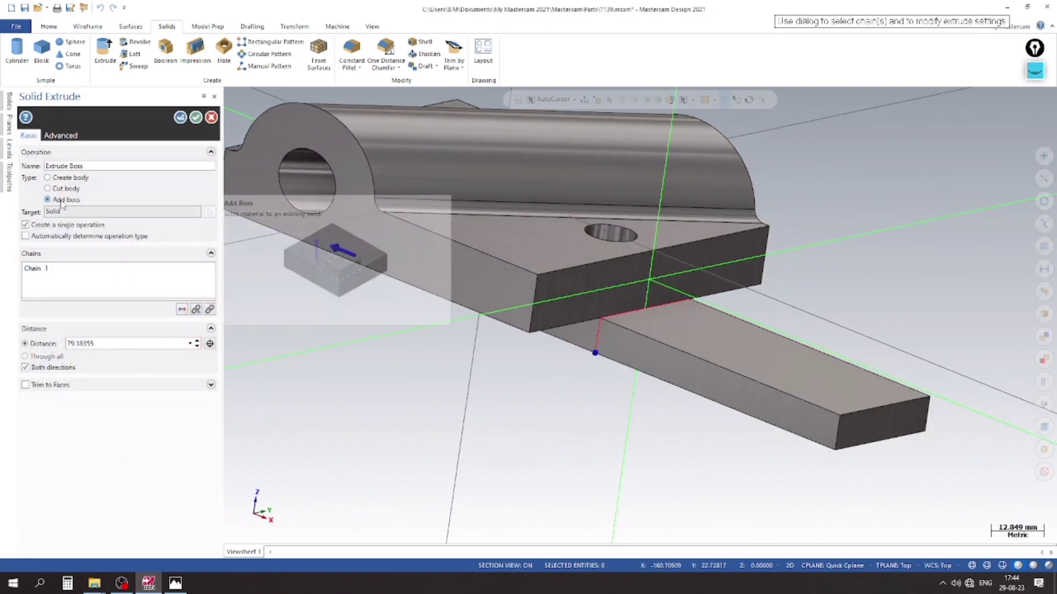
pyautogui.scroll(-2, 724, 325)
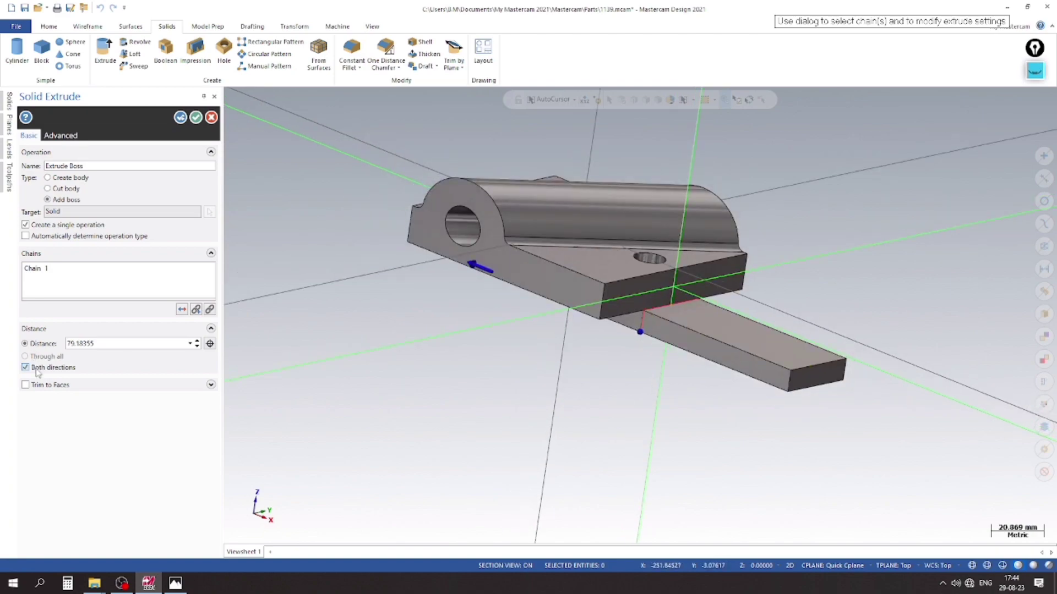
pyautogui.click(25, 367)
pyautogui.moveTo(353, 388); pyautogui.dragTo(518, 212, button='middle')
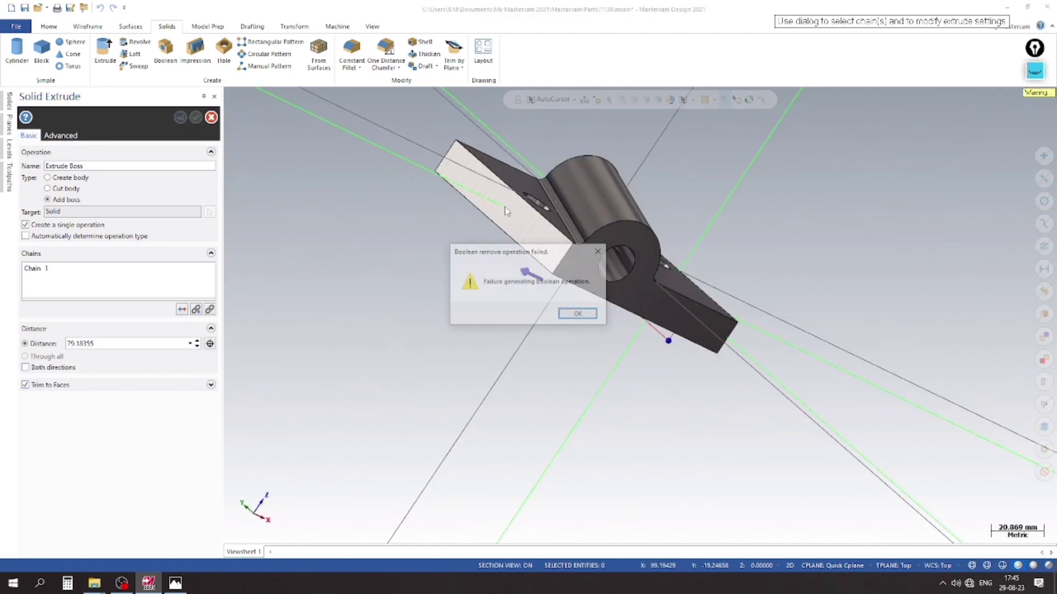
pyautogui.click(567, 309)
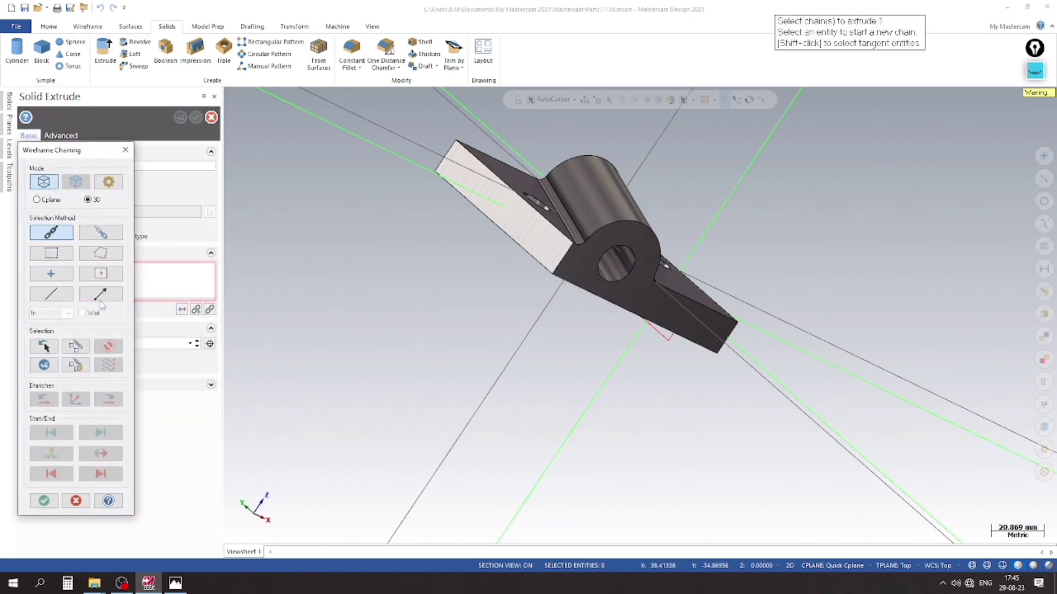
pyautogui.click(125, 152)
# Extrude the rectangle 103 mm in one direction along the plate's underside as an added boss to form the rib
pyautogui.moveTo(386, 347); pyautogui.dragTo(264, 329, button='middle')
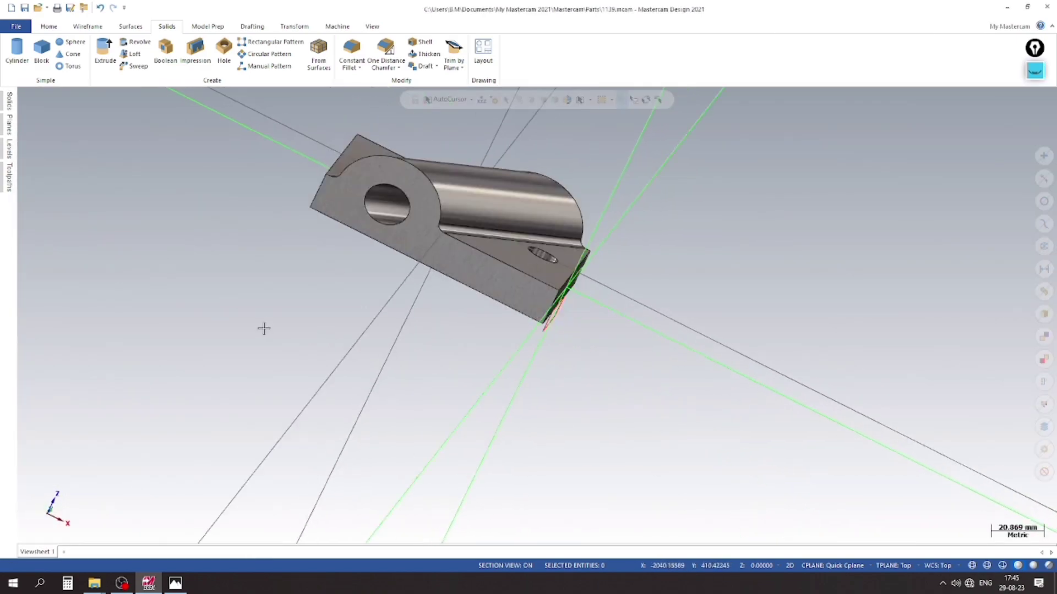
pyautogui.click(106, 53)
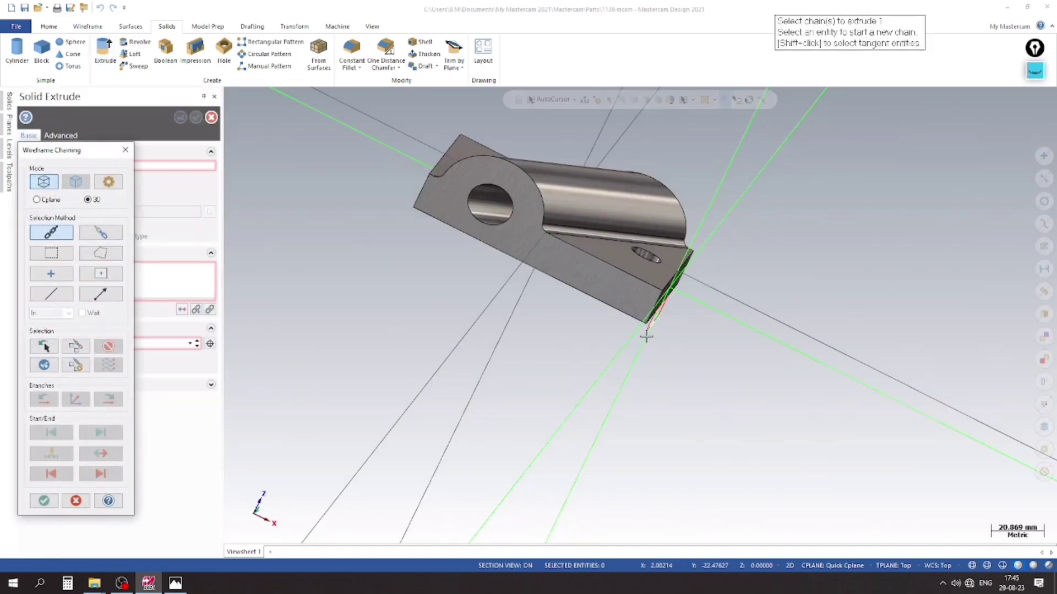
pyautogui.click(44, 500)
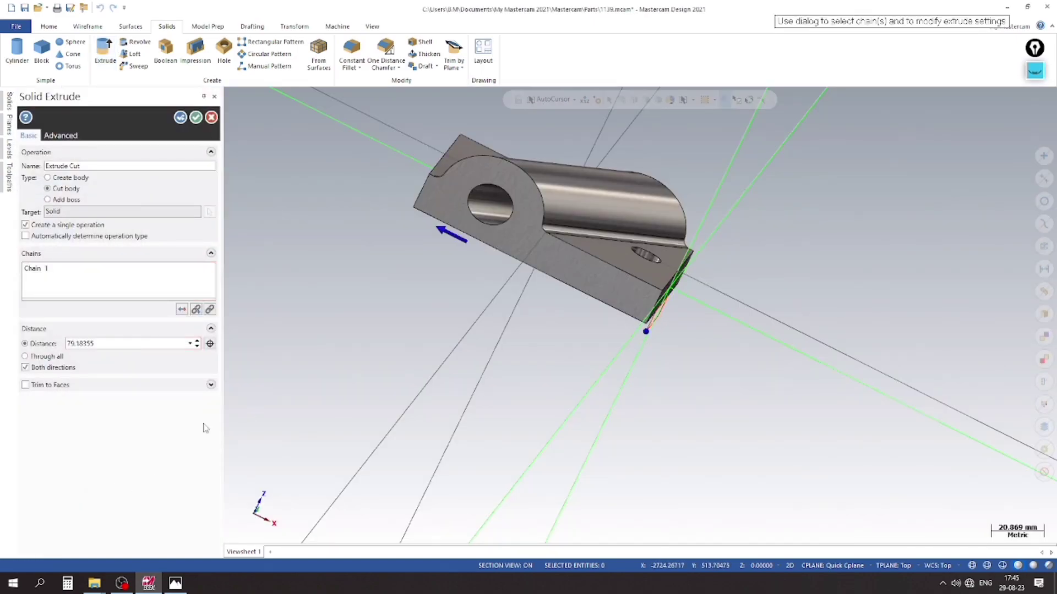
pyautogui.click(59, 199)
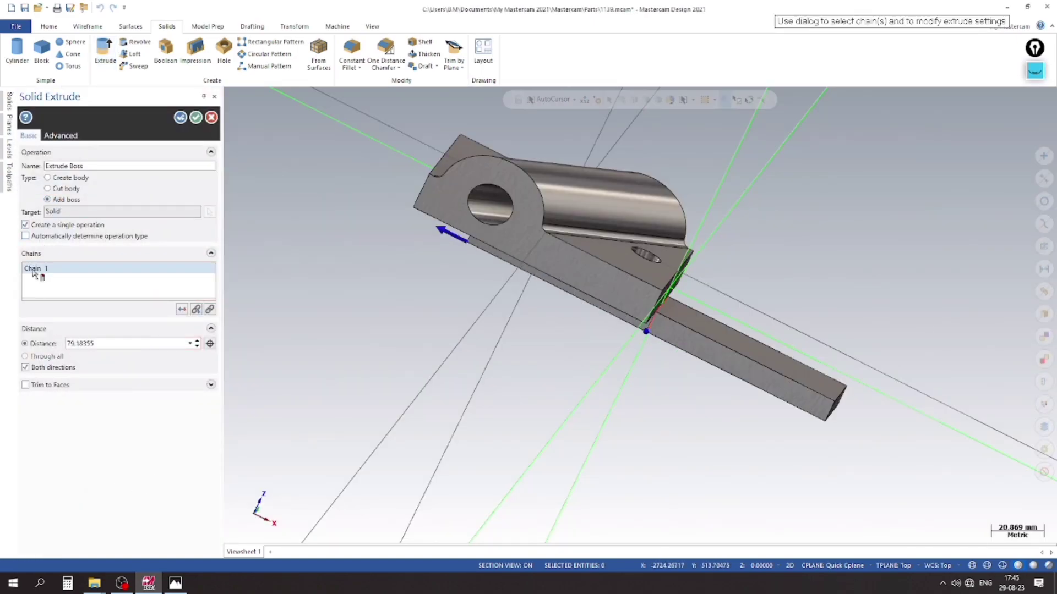
pyautogui.click(52, 368)
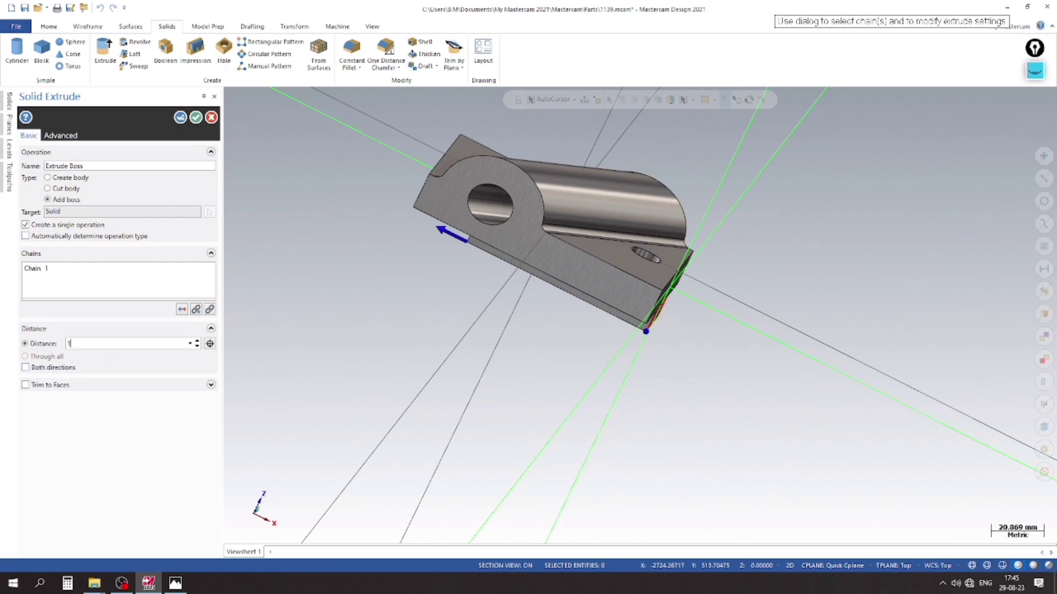
pyautogui.moveTo(260, 327); pyautogui.dragTo(230, 173, button='middle')
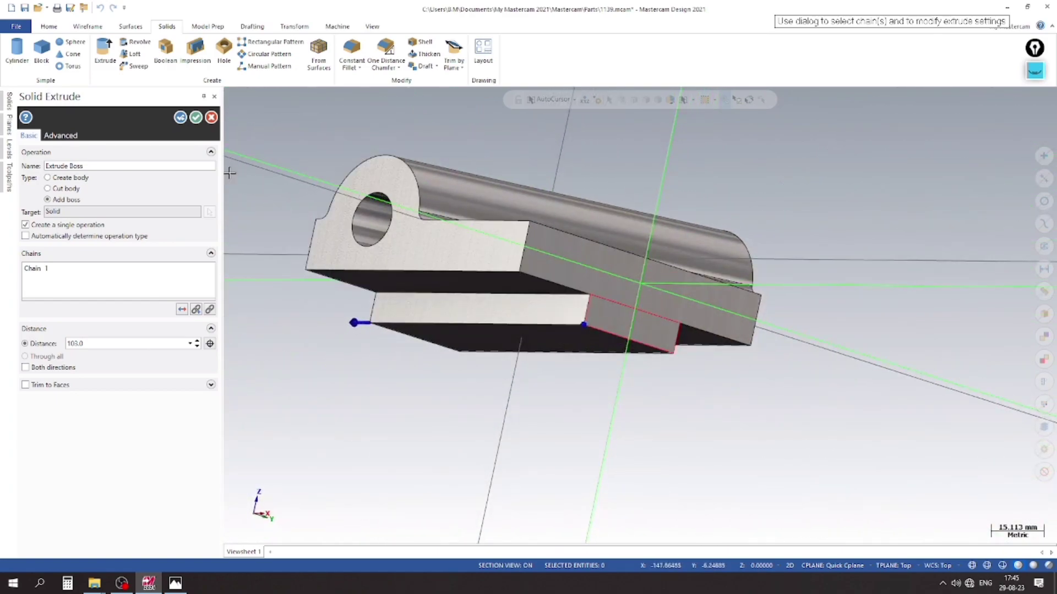
pyautogui.click(197, 118)
# Make a new level 5 active, hide the rib rectangle on level 4 and save the part file
pyautogui.moveTo(415, 170); pyautogui.dragTo(708, 448, button='middle')
pyautogui.moveTo(736, 457); pyautogui.dragTo(517, 306)
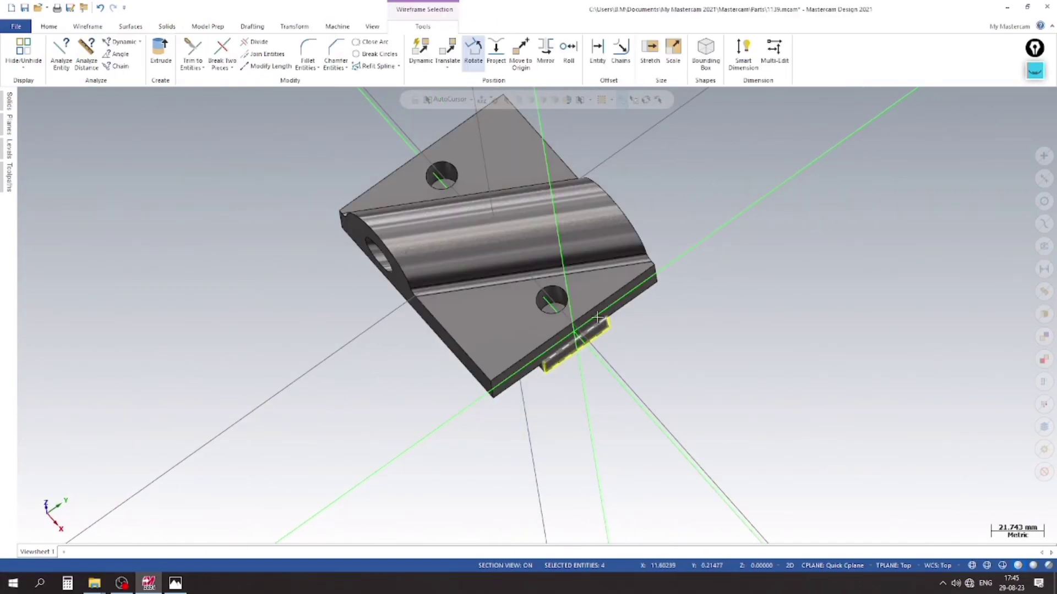
pyautogui.click(10, 151)
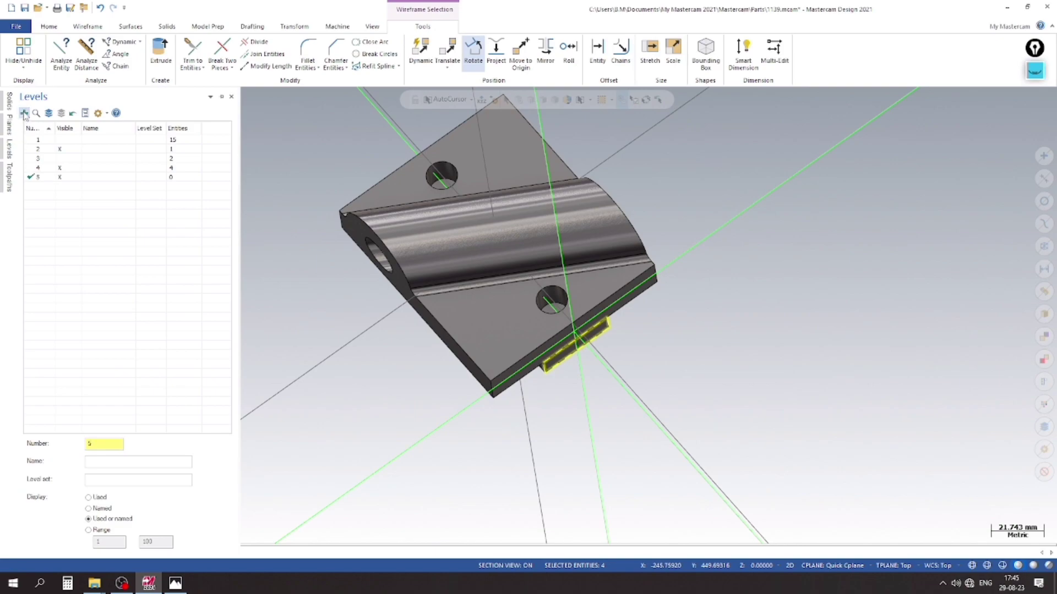
pyautogui.click(60, 168)
pyautogui.click(23, 7)
# Remove the solid's history and use Push-Pull to extend the hole near the plate's right end down through the rib
pyautogui.scroll(2, 361, 136)
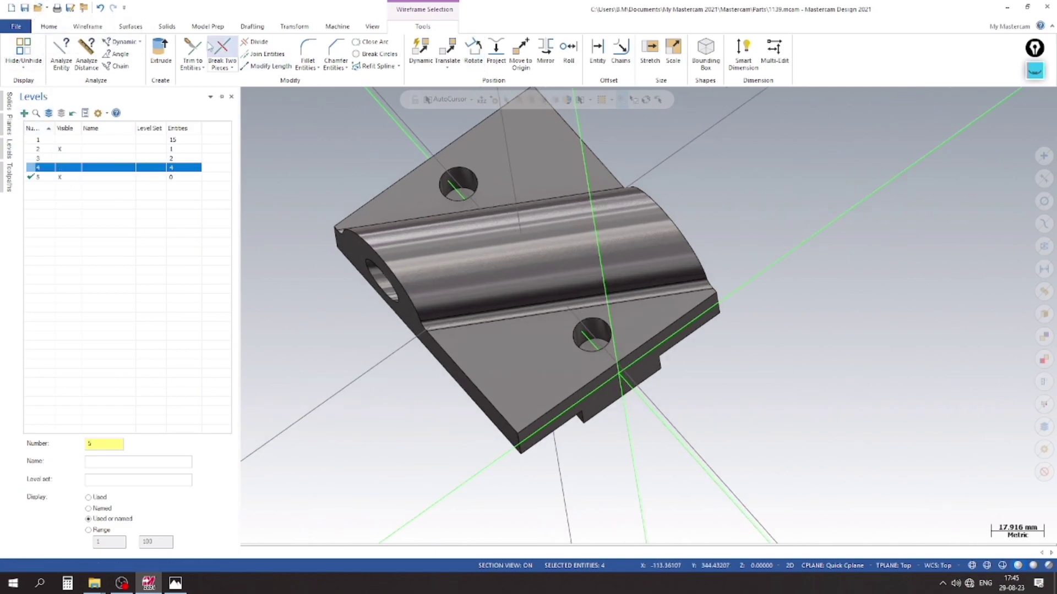
pyautogui.click(167, 27)
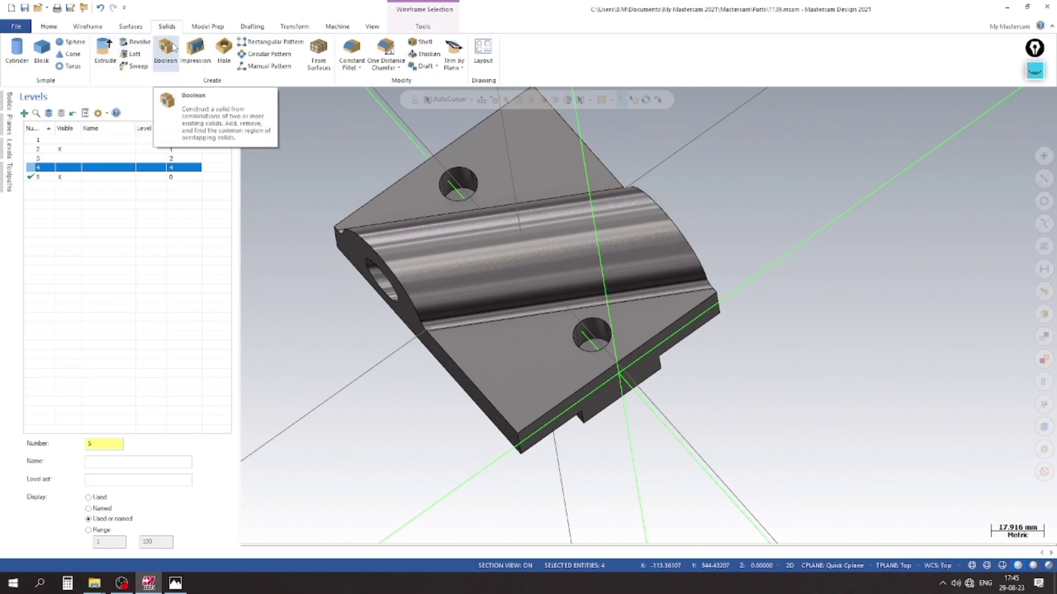
pyautogui.click(207, 26)
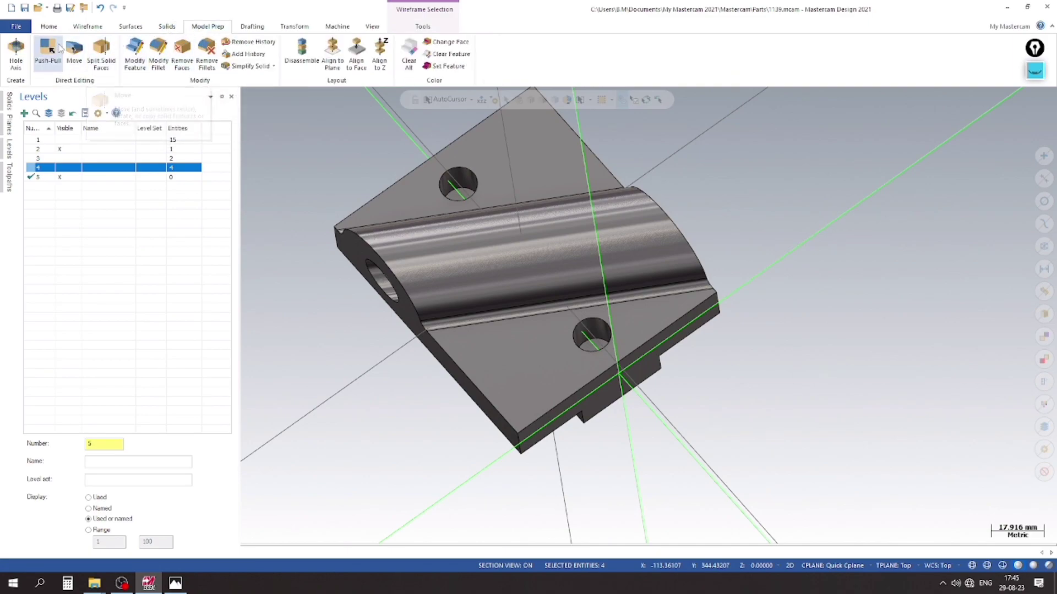
pyautogui.click(59, 51)
pyautogui.moveTo(698, 354); pyautogui.dragTo(637, 354, button='middle')
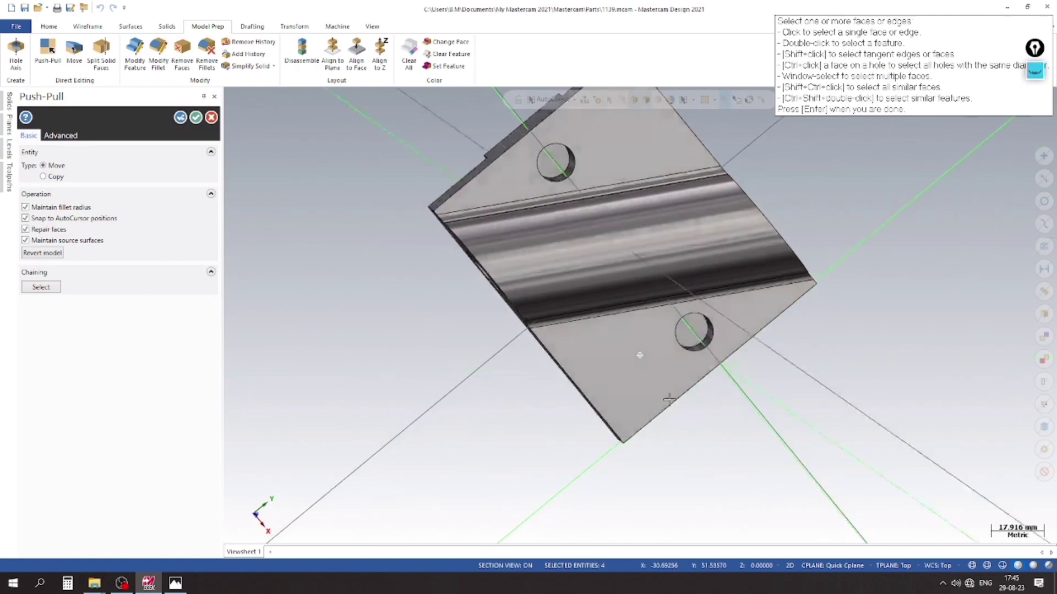
pyautogui.click(695, 329)
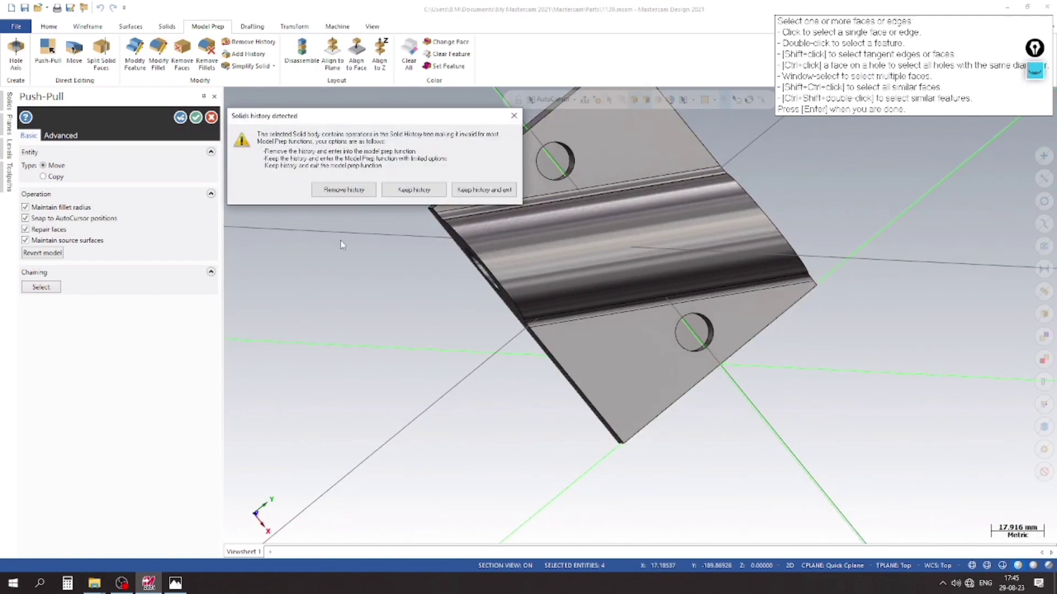
pyautogui.click(326, 192)
pyautogui.moveTo(406, 415); pyautogui.dragTo(443, 354, button='middle')
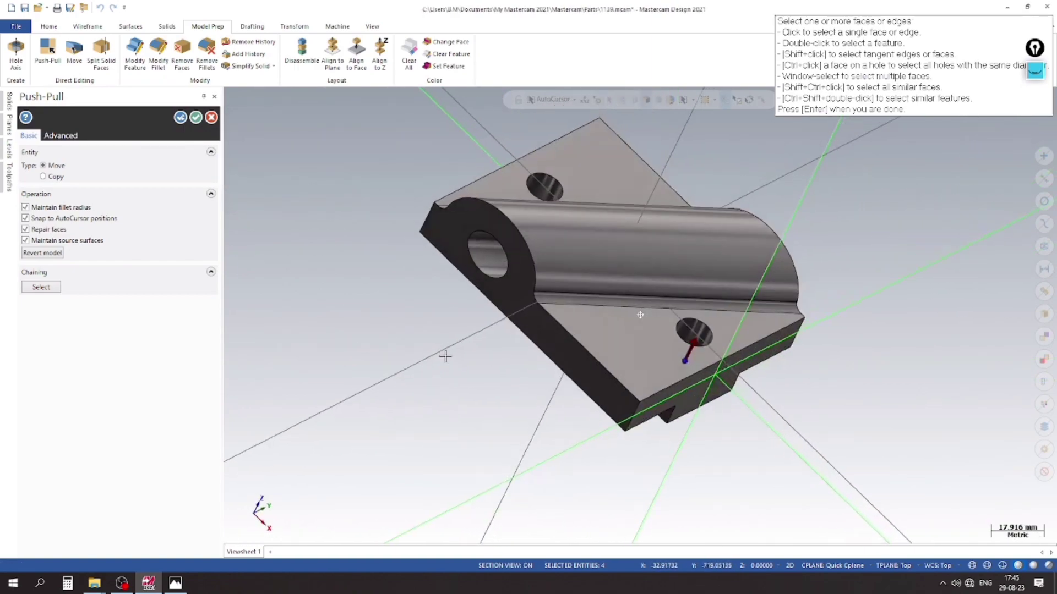
pyautogui.click(692, 344)
pyautogui.click(650, 444)
pyautogui.moveTo(650, 443); pyautogui.dragTo(668, 432, button='middle')
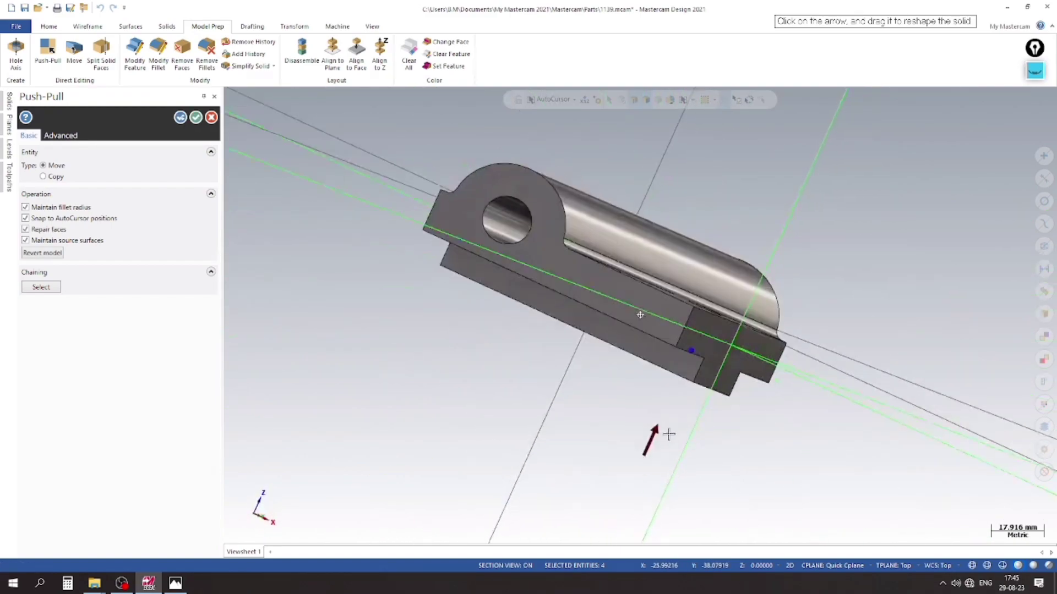
pyautogui.click(181, 119)
# Use Push-Pull to extend the hole near the plate's left end down through the rib, and save the part file
pyautogui.moveTo(354, 227); pyautogui.dragTo(487, 257, button='middle')
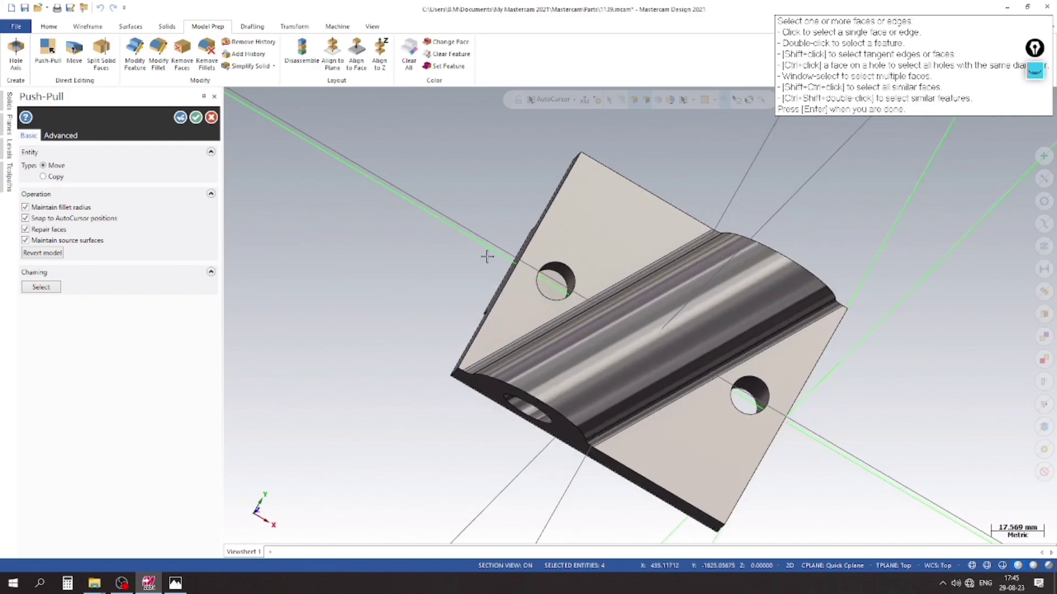
pyautogui.scroll(4, 487, 256)
pyautogui.moveTo(419, 271); pyautogui.dragTo(443, 226, button='middle')
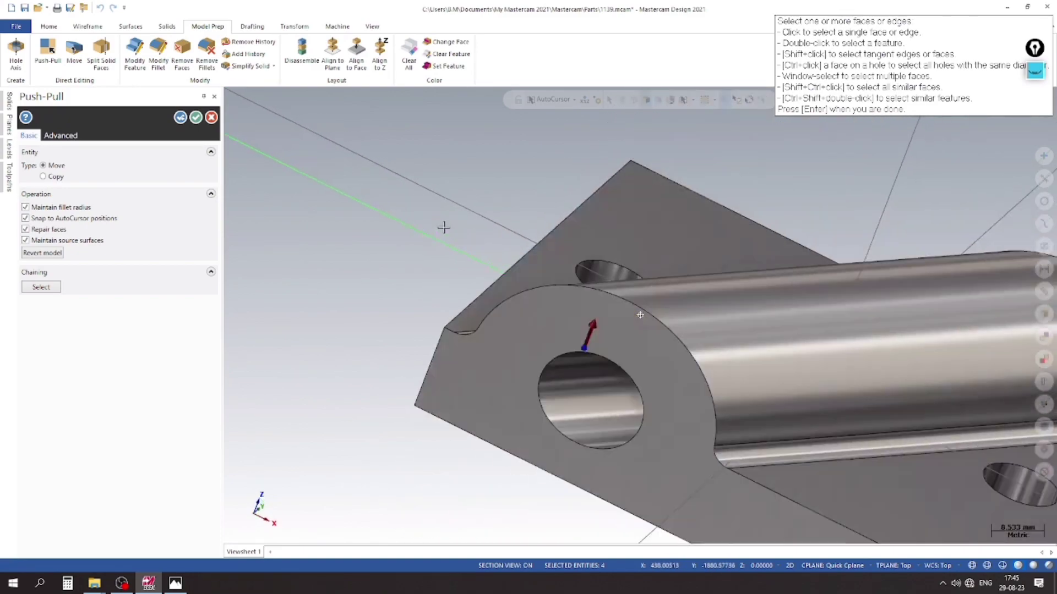
pyautogui.click(587, 336)
pyautogui.moveTo(550, 426); pyautogui.dragTo(528, 493)
pyautogui.click(196, 118)
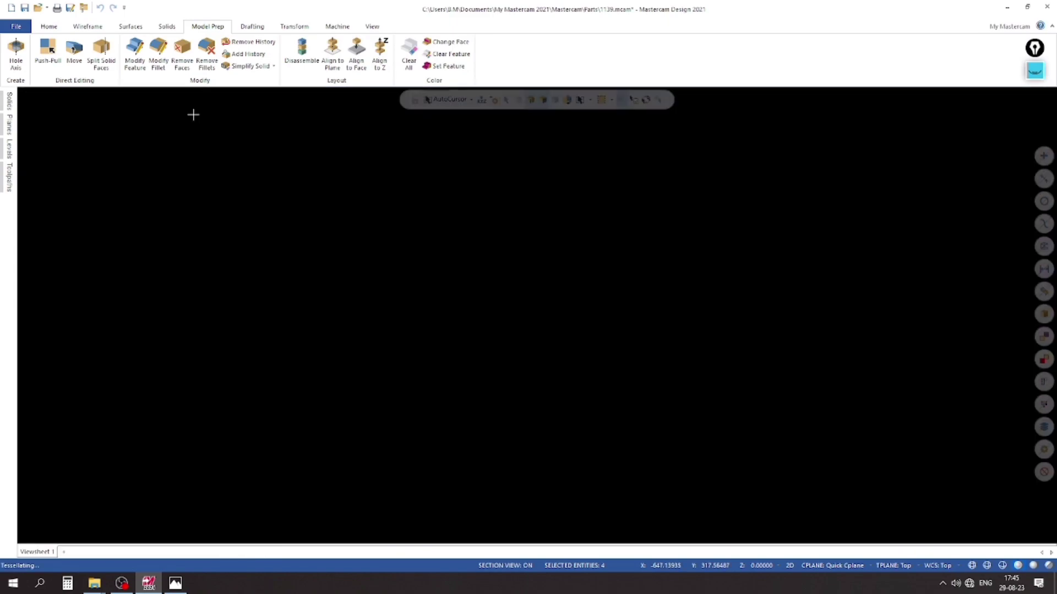
pyautogui.click(25, 9)
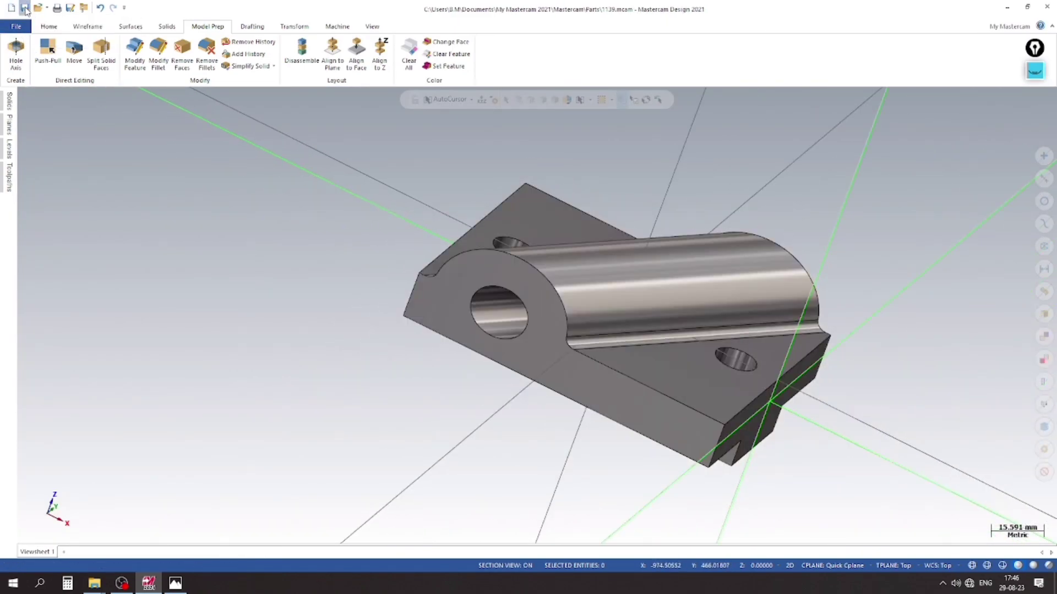
# Set the construction plane back to Top
pyautogui.click(871, 565)
pyautogui.click(853, 565)
pyautogui.click(829, 453)
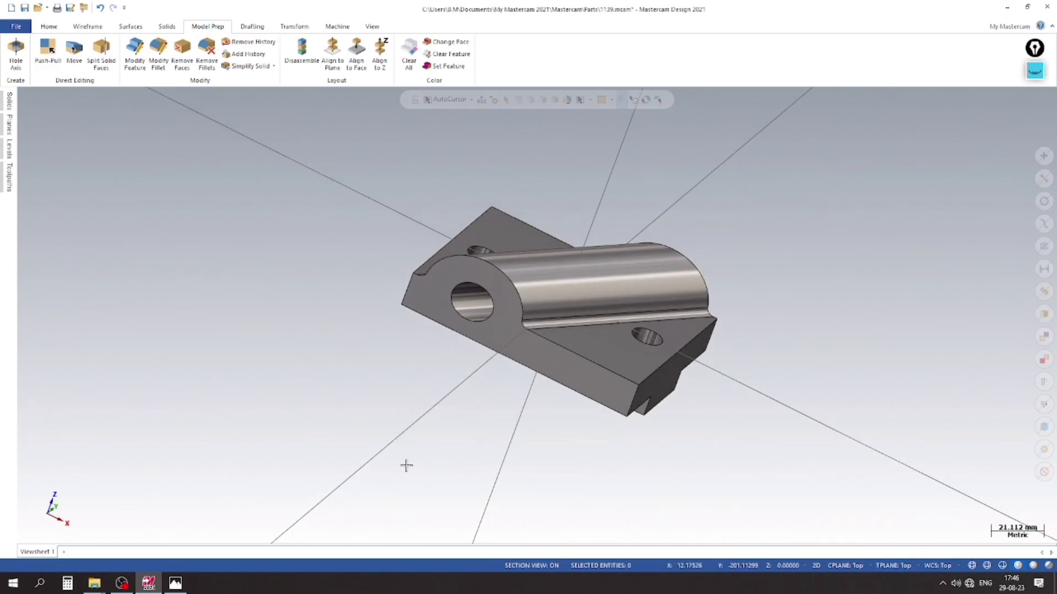
# Check the model's colour on the reference drawing and change the solid's colour to a medium violet-blue
pyautogui.click(177, 585)
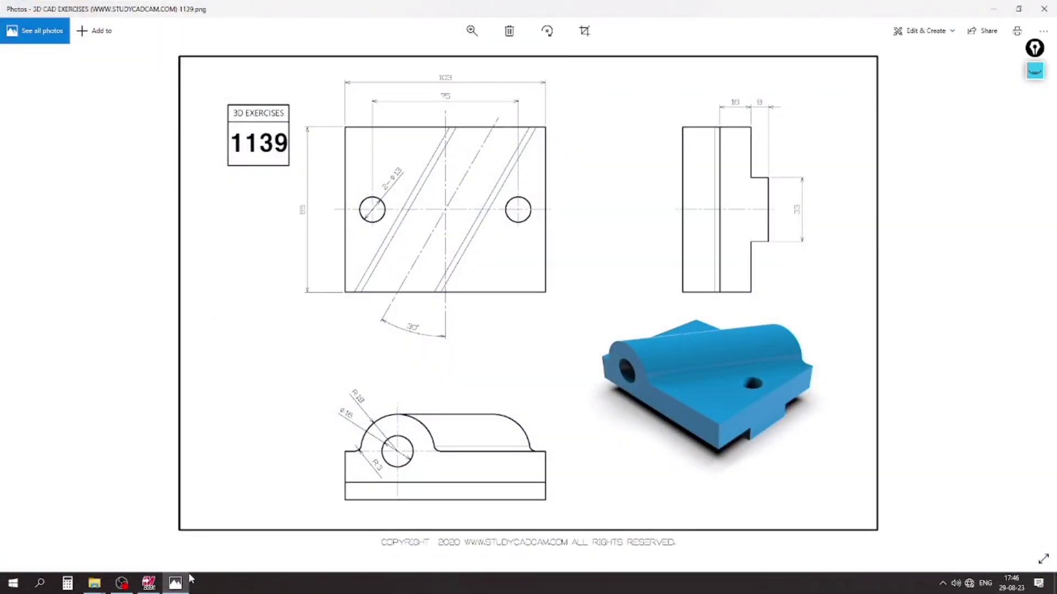
pyautogui.click(176, 583)
pyautogui.click(554, 334)
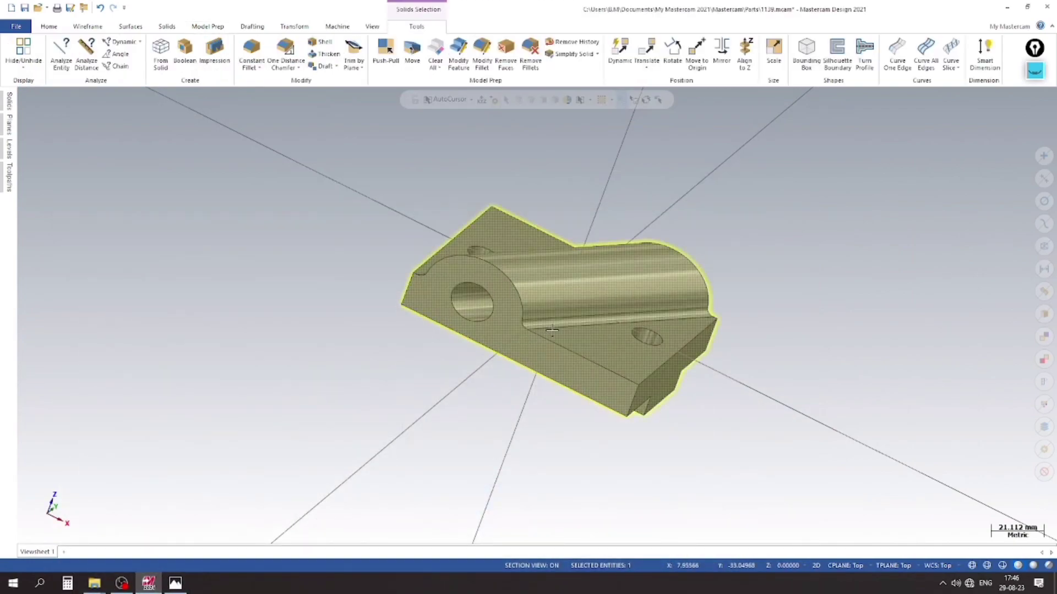
pyautogui.rightClick(553, 334)
pyautogui.click(700, 300)
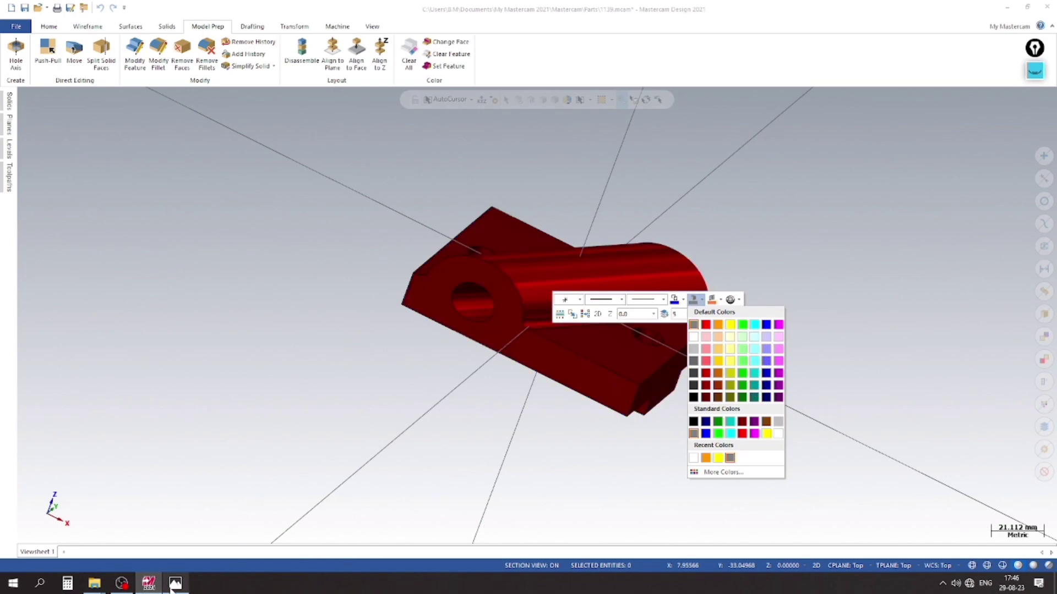
pyautogui.moveTo(173, 589)
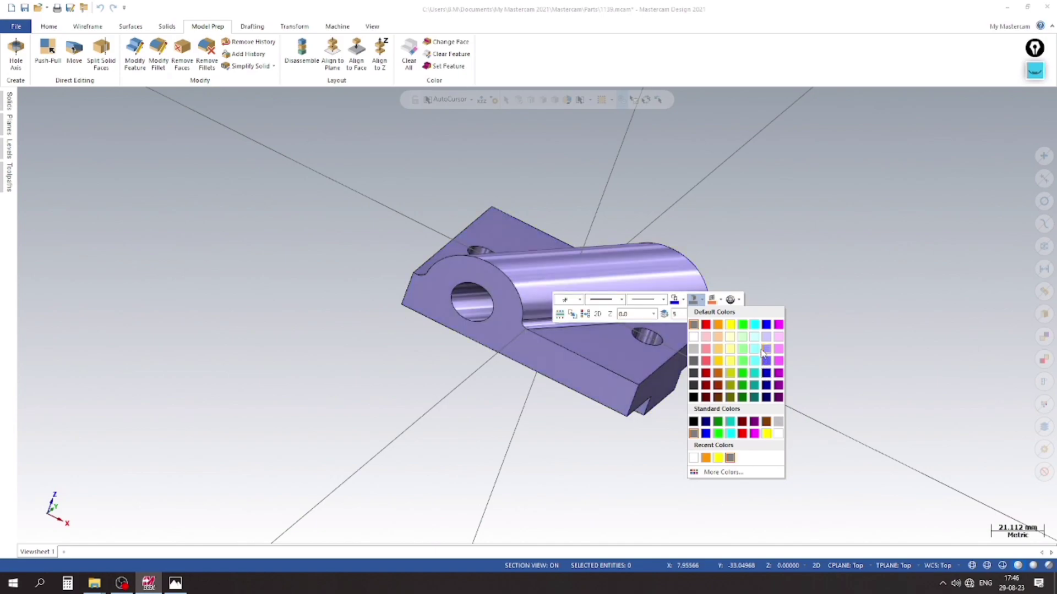
pyautogui.click(766, 366)
# Toggle the material display and examine the finished solid from above and at its underside rib
pyautogui.scroll(2, 456, 263)
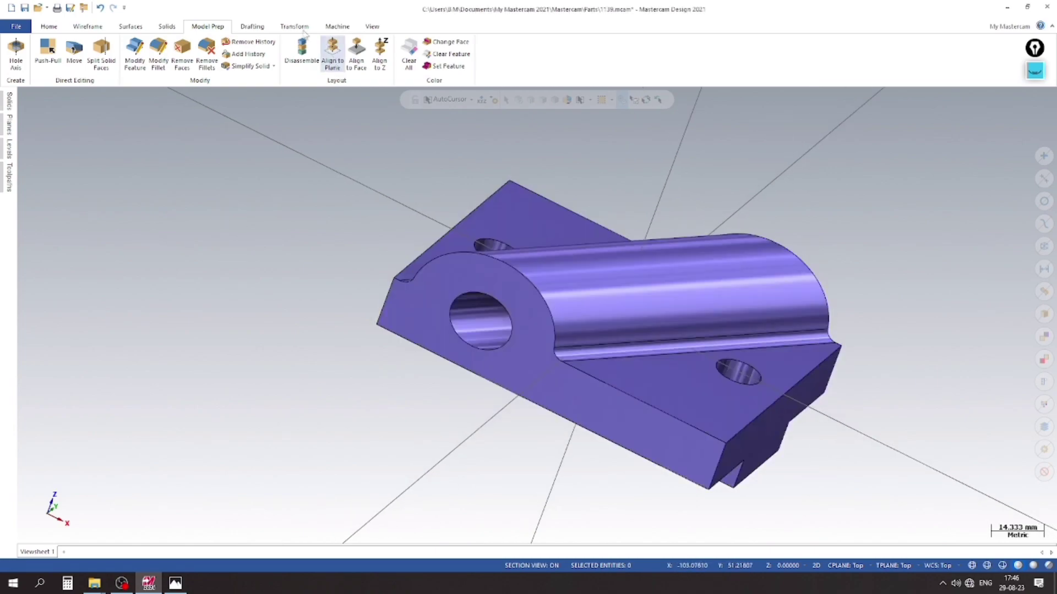
pyautogui.click(372, 26)
pyautogui.click(333, 50)
pyautogui.click(332, 50)
pyautogui.scroll(2, 620, 253)
pyautogui.moveTo(380, 223); pyautogui.dragTo(332, 264, button='middle')
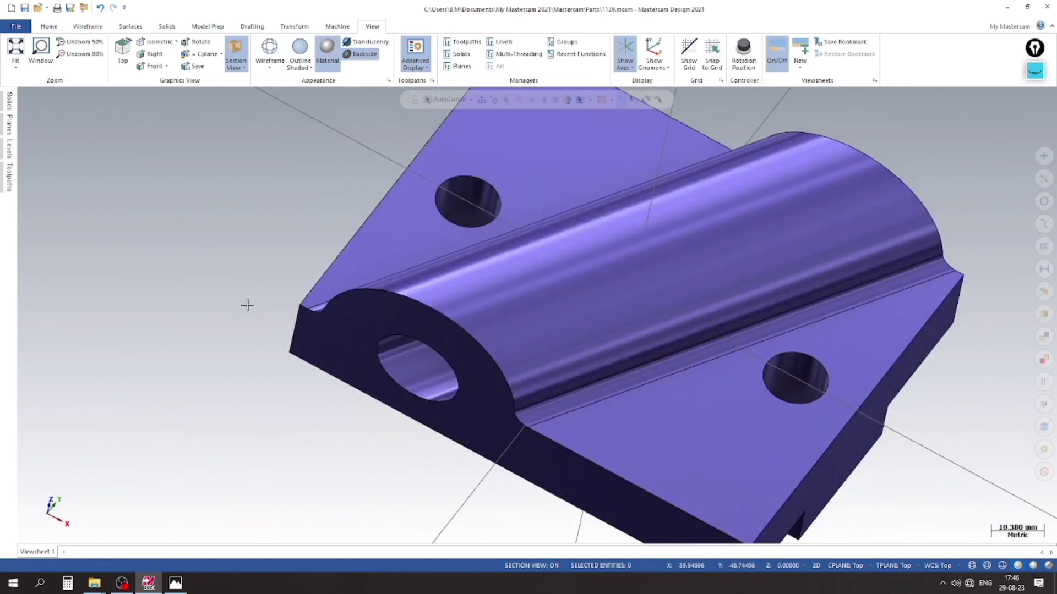
pyautogui.scroll(-3, 247, 305)
pyautogui.moveTo(247, 305)
pyautogui.mouseDown(button='middle')
pyautogui.moveTo(681, 269)
pyautogui.moveTo(743, 407)
pyautogui.moveTo(783, 325)
pyautogui.moveTo(705, 502)
pyautogui.moveTo(663, 385)
pyautogui.moveTo(684, 408)
pyautogui.moveTo(557, 423)
pyautogui.moveTo(804, 349)
pyautogui.moveTo(660, 330)
pyautogui.moveTo(578, 165)
pyautogui.mouseUp(button='middle')
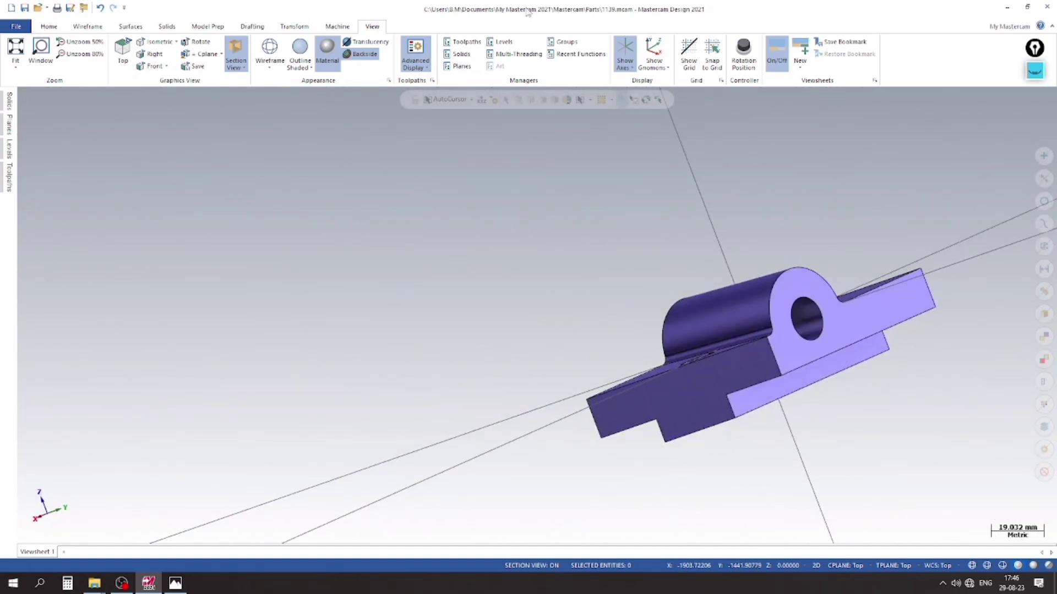
# Hide the axes and fit the model in the isometric view
pyautogui.click(625, 52)
pyautogui.rightClick(461, 197)
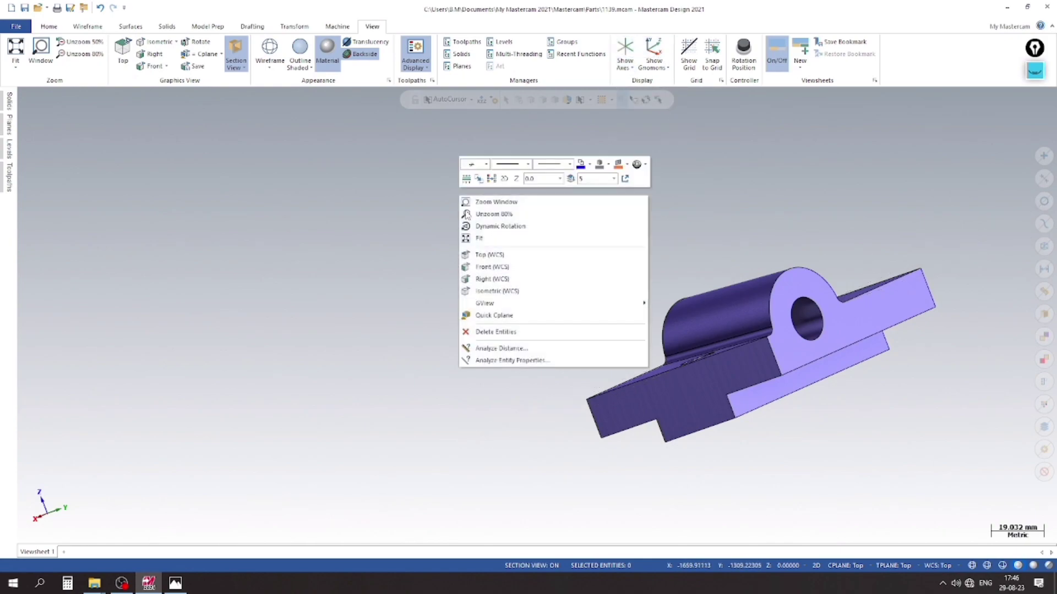
pyautogui.click(478, 238)
pyautogui.rightClick(394, 225)
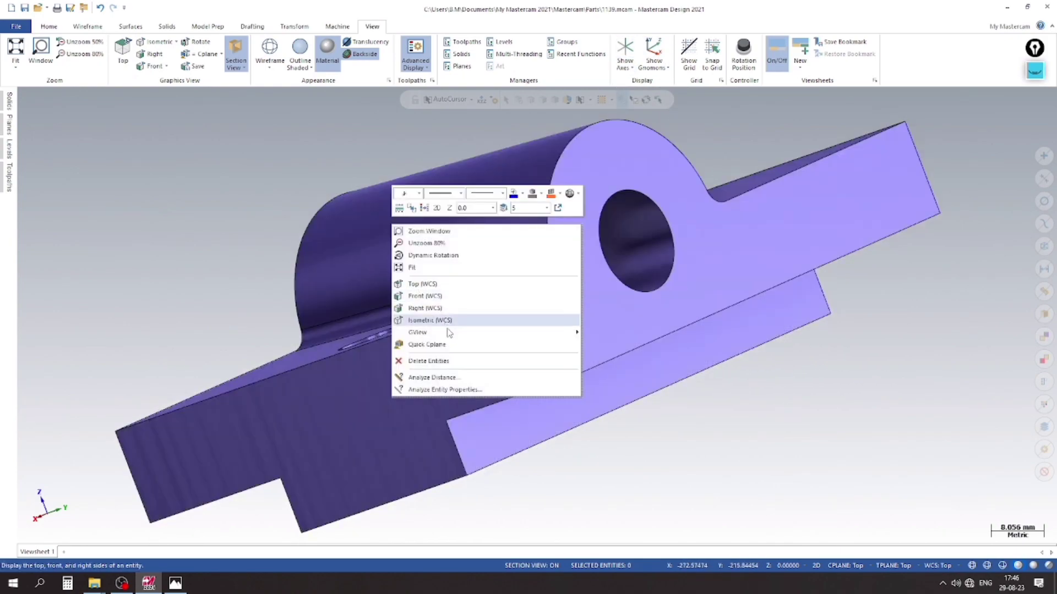
pyautogui.click(446, 318)
pyautogui.scroll(3, 626, 268)
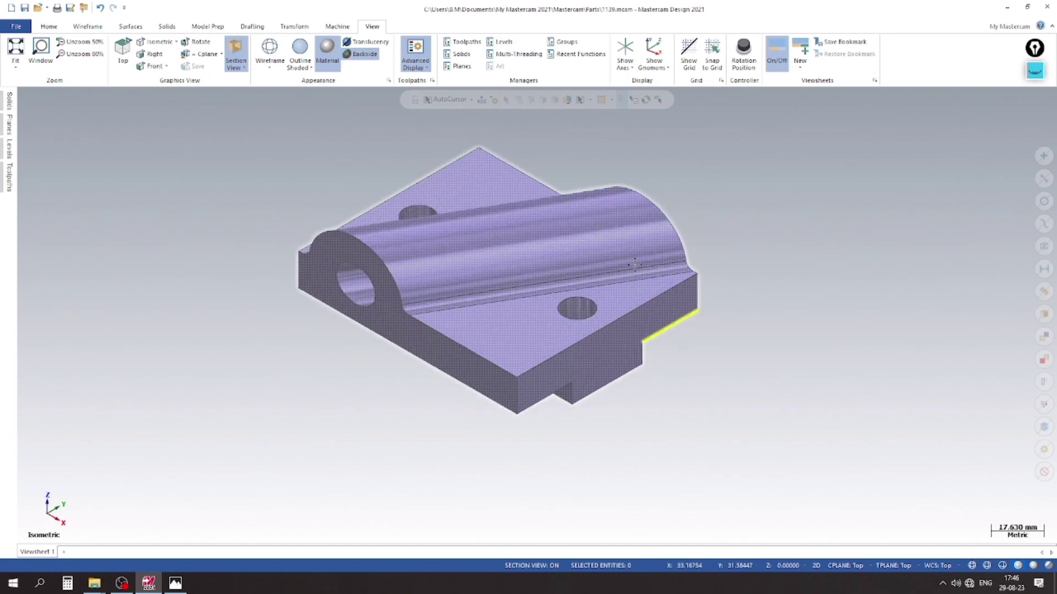
# Try a pale lavender colour on the solid
pyautogui.scroll(-1, 537, 270)
pyautogui.moveTo(409, 371); pyautogui.dragTo(475, 266, button='middle')
pyautogui.click(477, 270)
pyautogui.rightClick(477, 270)
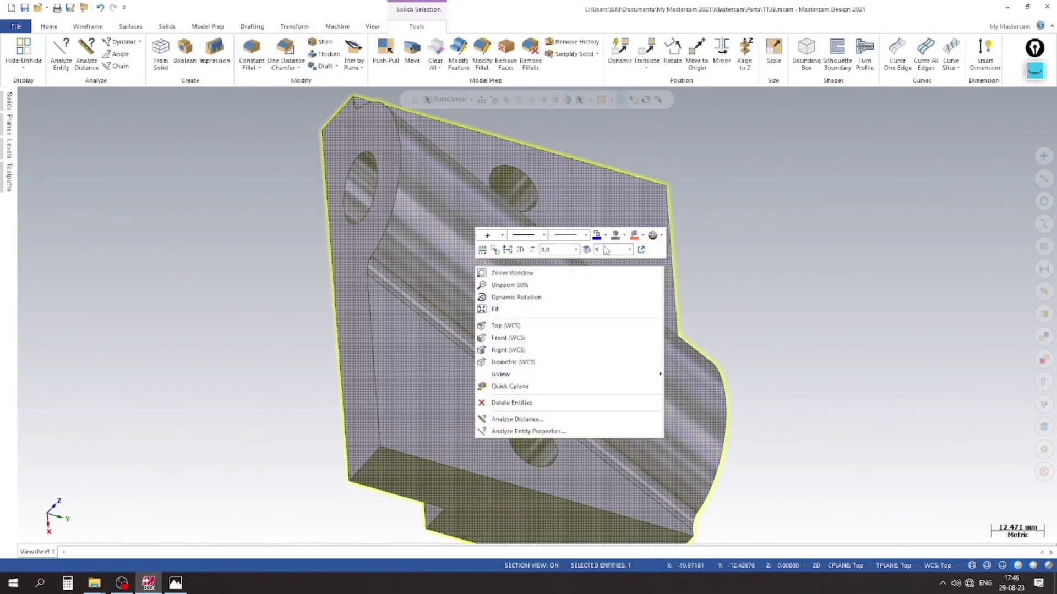
pyautogui.click(608, 237)
pyautogui.click(619, 236)
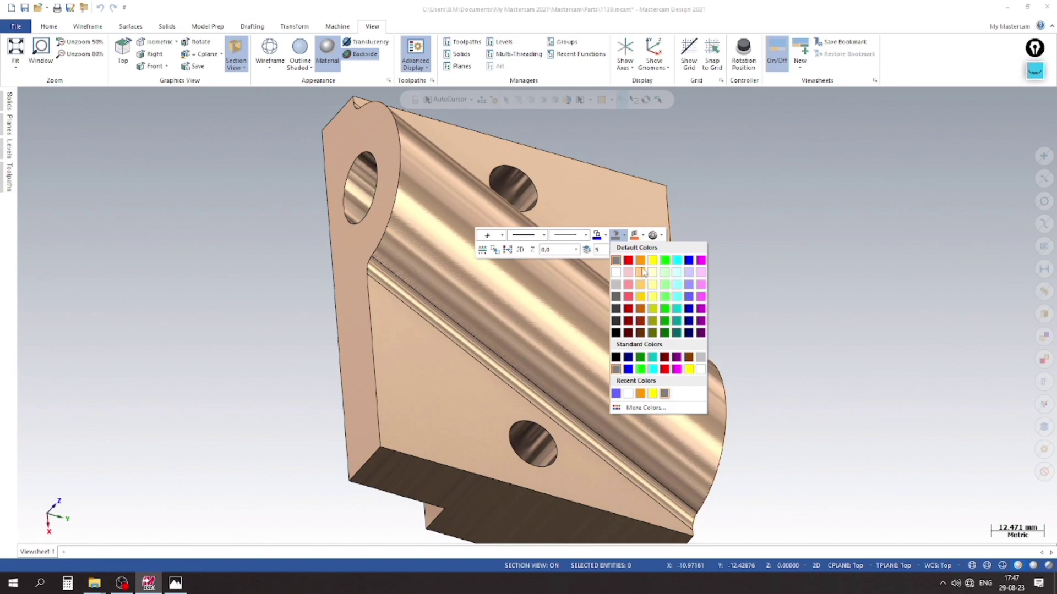
pyautogui.click(685, 273)
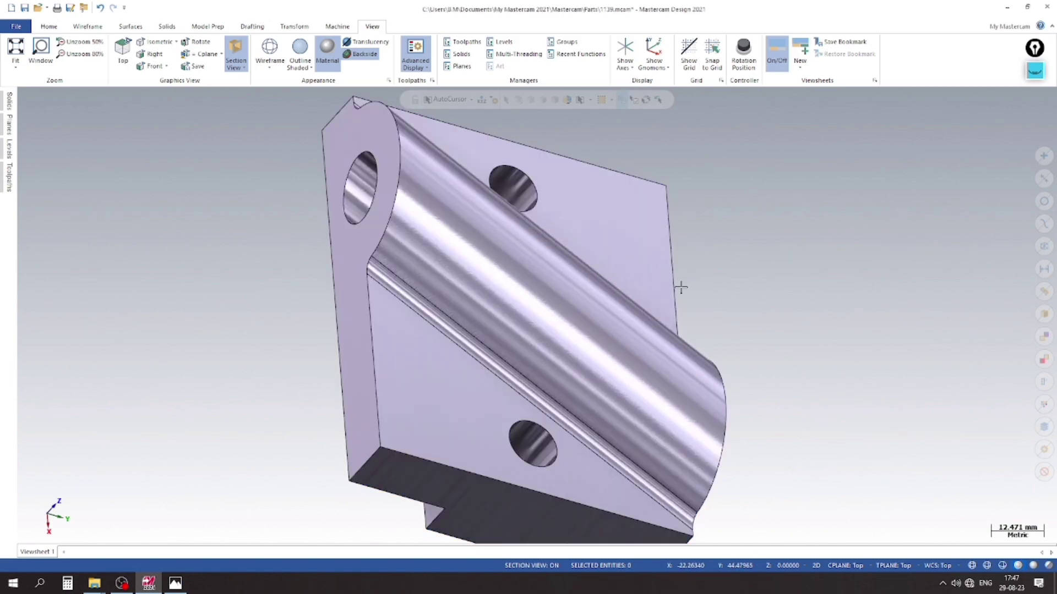
# Change the solid's colour to bright cyan
pyautogui.rightClick(219, 195)
pyautogui.click(488, 219)
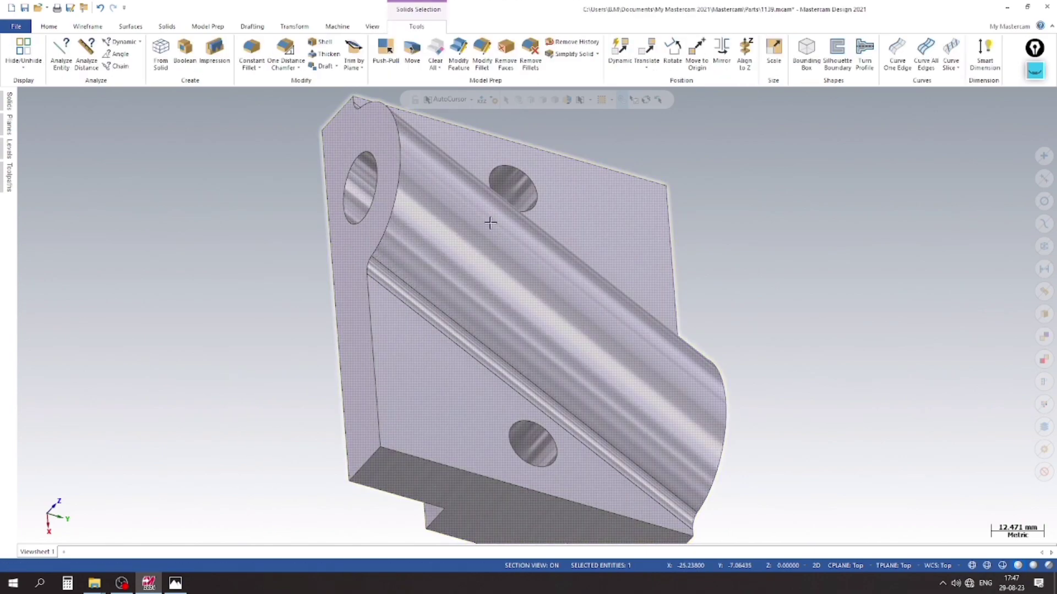
pyautogui.rightClick(490, 223)
pyautogui.click(639, 192)
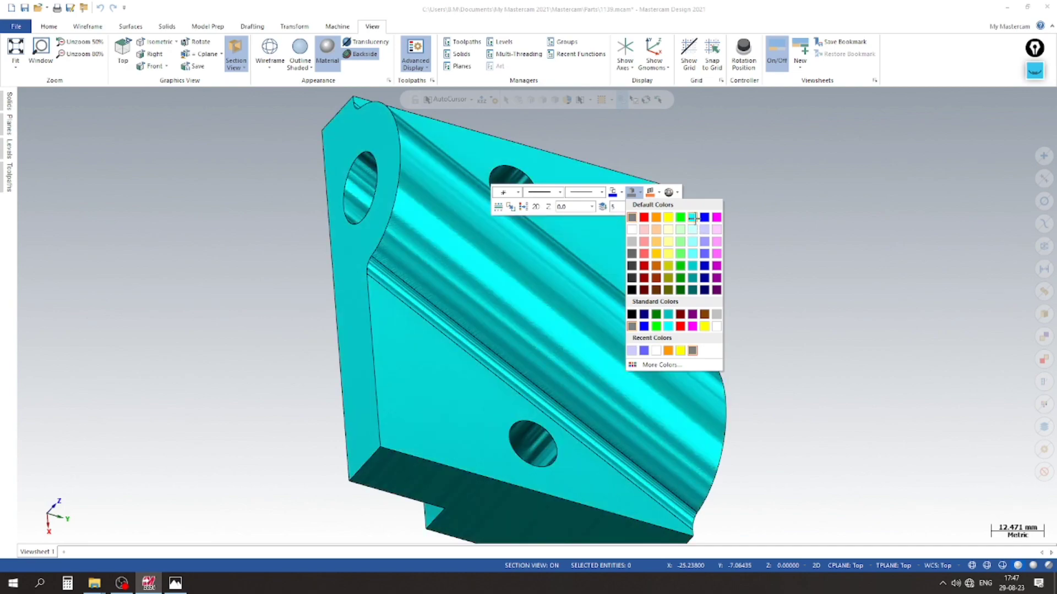
pyautogui.click(695, 220)
pyautogui.rightClick(645, 205)
pyautogui.press('Escape')
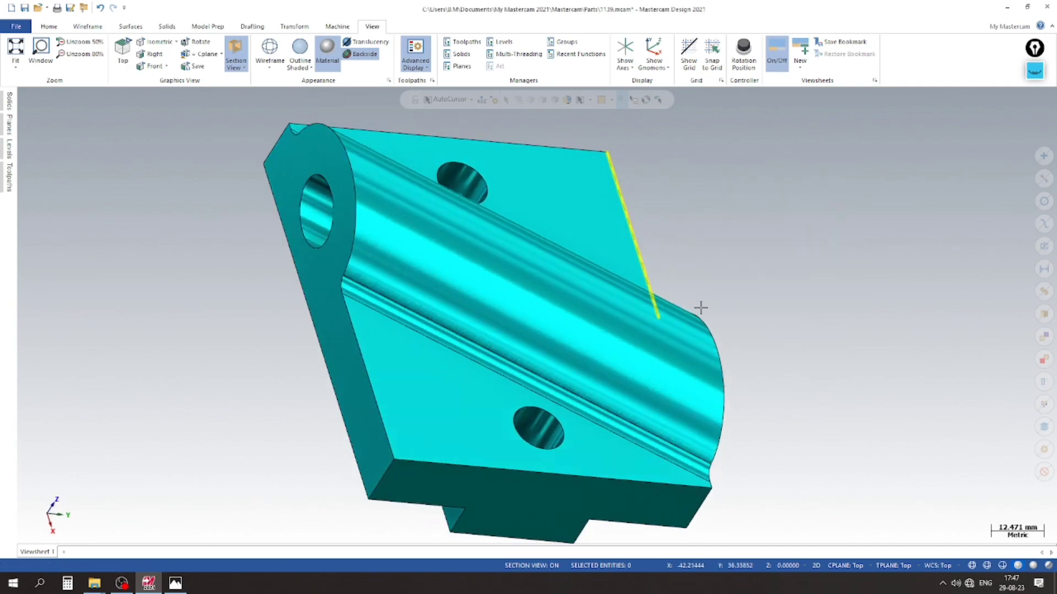
# Show the cyan solid in the isometric view and save the part file
pyautogui.hotkey('alt', '7')
pyautogui.scroll(-5, 799, 332)
pyautogui.scroll(5, 327, 391)
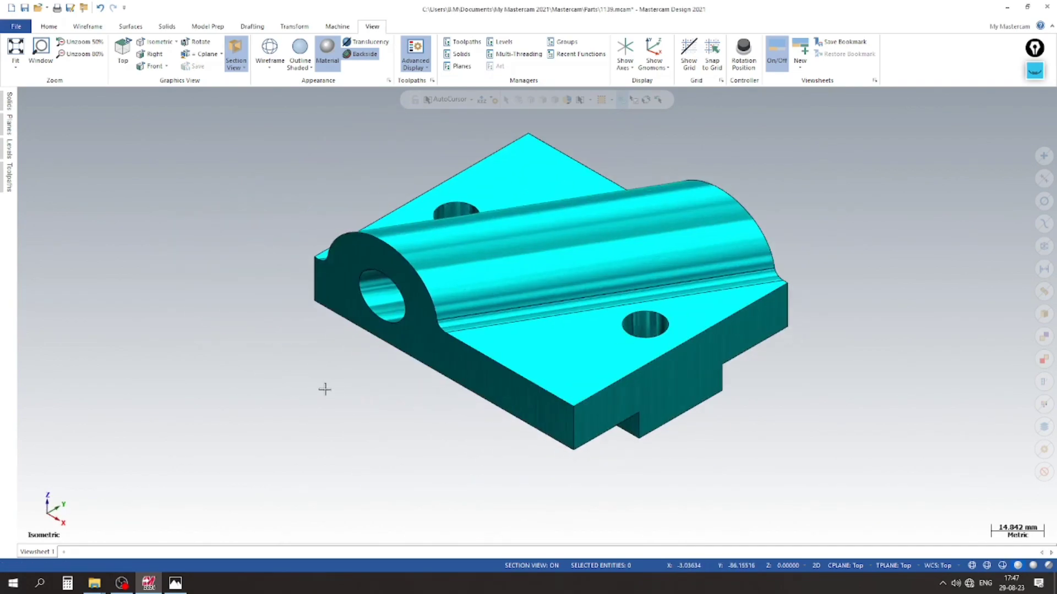
pyautogui.scroll(-2, 323, 389)
pyautogui.hotkey('ctrl', 's')
pyautogui.moveTo(558, 245)
pyautogui.mouseDown(button='middle')
pyautogui.moveTo(394, 358)
pyautogui.moveTo(288, 389)
pyautogui.moveTo(366, 373)
pyautogui.moveTo(431, 217)
pyautogui.moveTo(389, 356)
pyautogui.moveTo(295, 389)
pyautogui.moveTo(840, 330)
pyautogui.moveTo(587, 369)
pyautogui.moveTo(644, 337)
pyautogui.moveTo(699, 370)
pyautogui.moveTo(910, 299)
pyautogui.moveTo(898, 323)
pyautogui.mouseUp(button='middle')
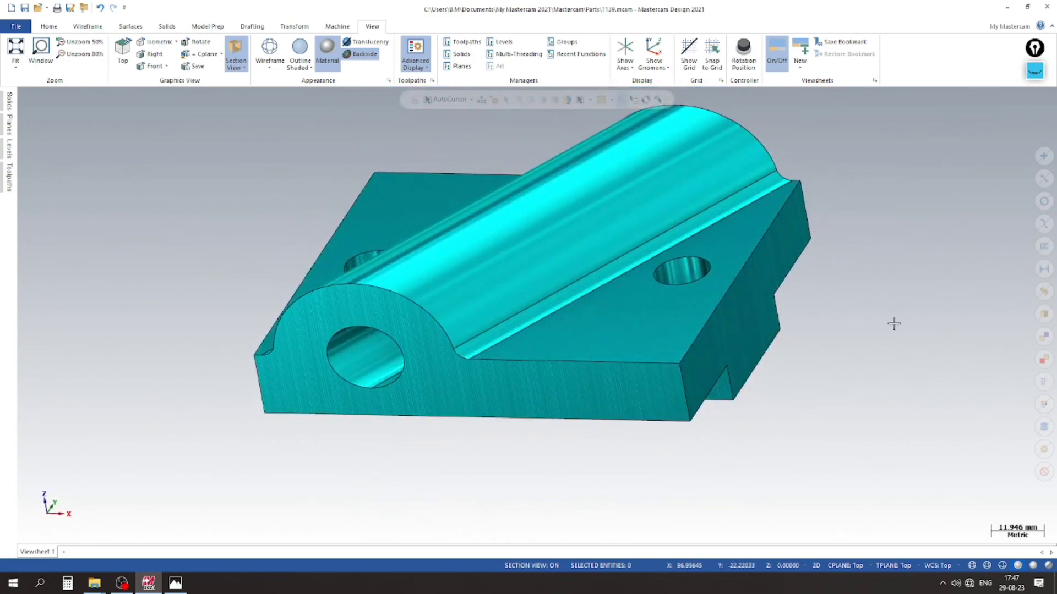
pyautogui.scroll(-2, 798, 312)
pyautogui.click(215, 27)
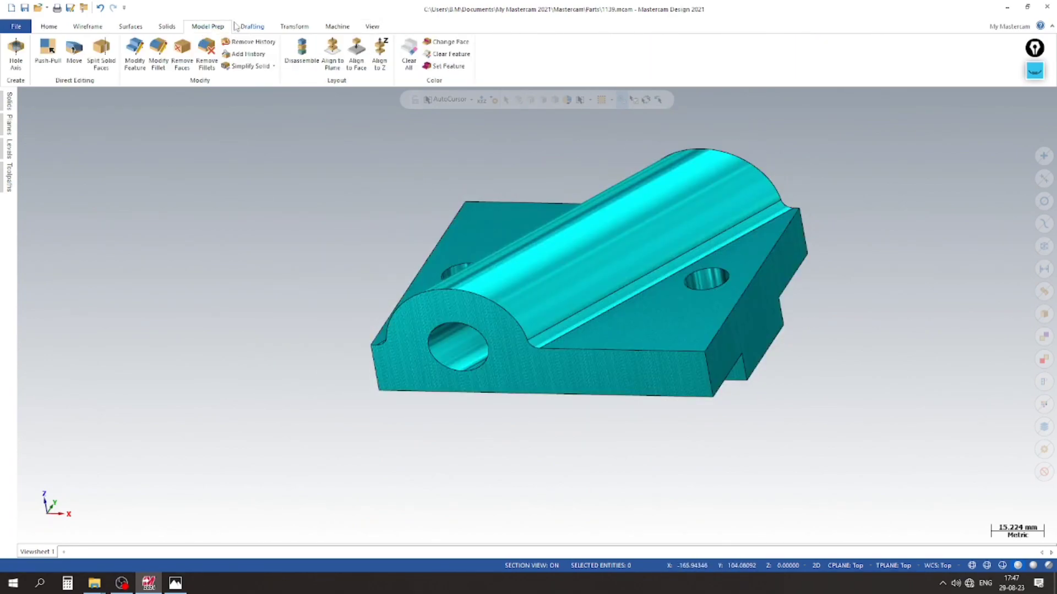
pyautogui.click(160, 28)
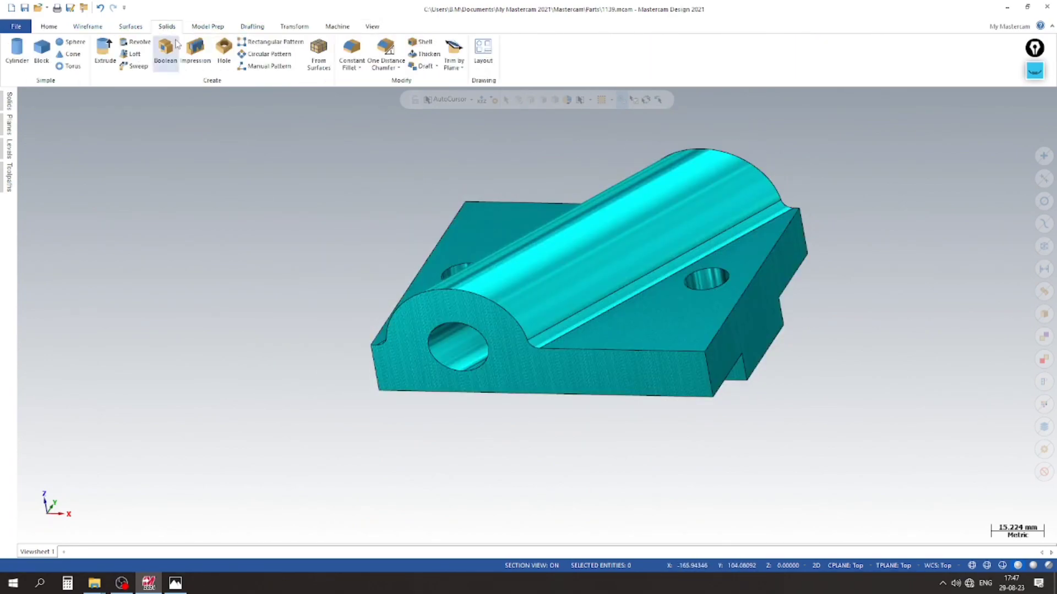
pyautogui.click(398, 67)
pyautogui.click(418, 103)
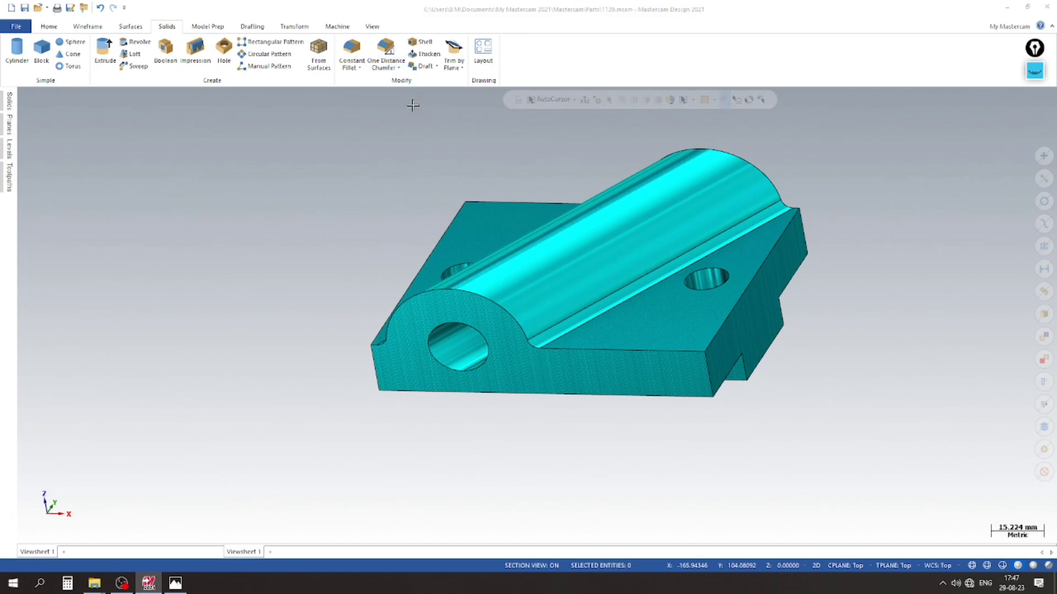
pyautogui.click(588, 374)
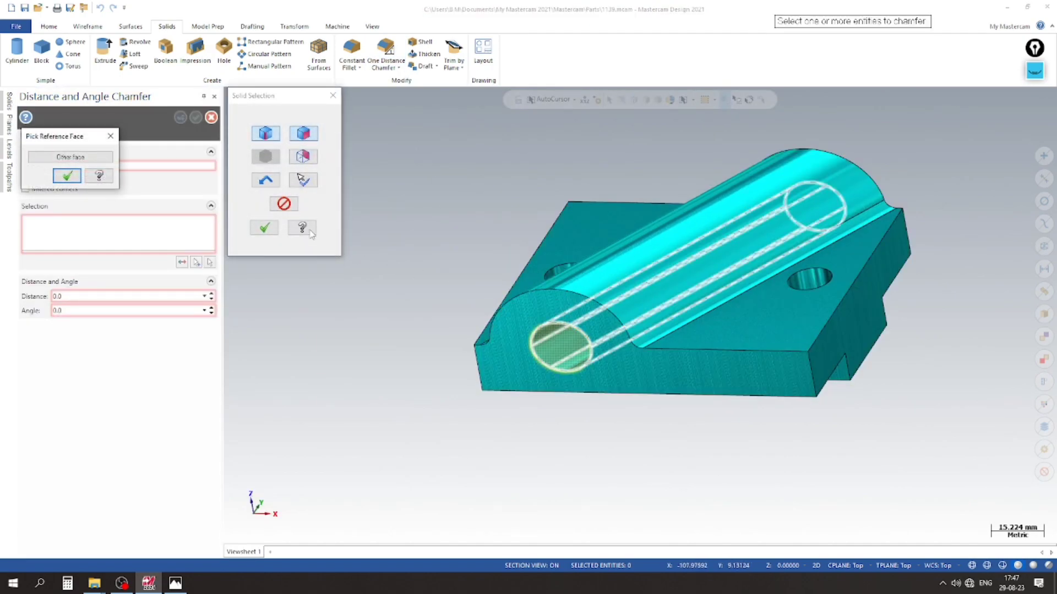
pyautogui.click(107, 159)
pyautogui.click(67, 176)
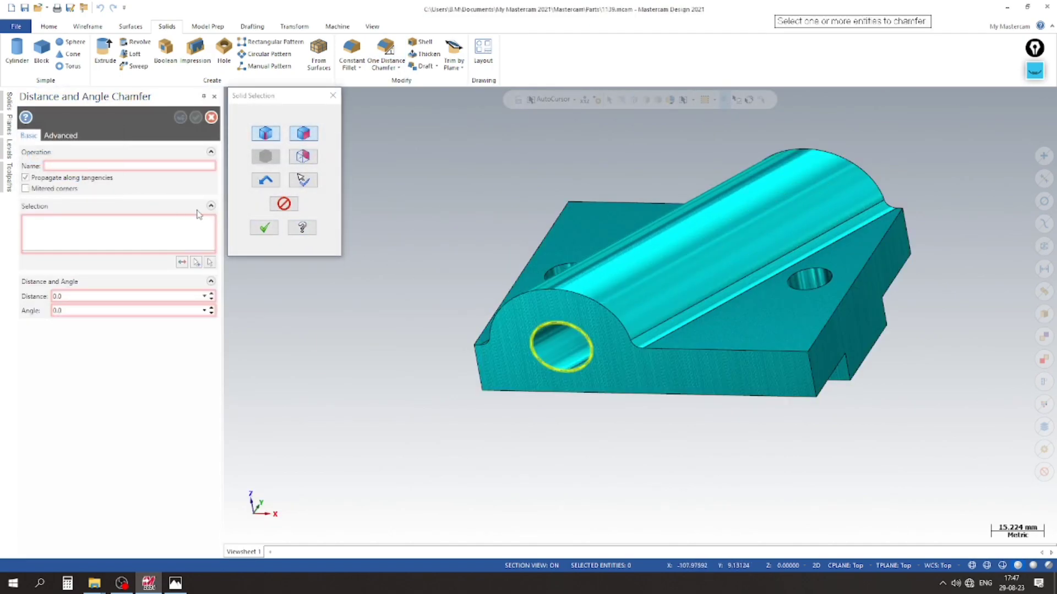
pyautogui.click(264, 228)
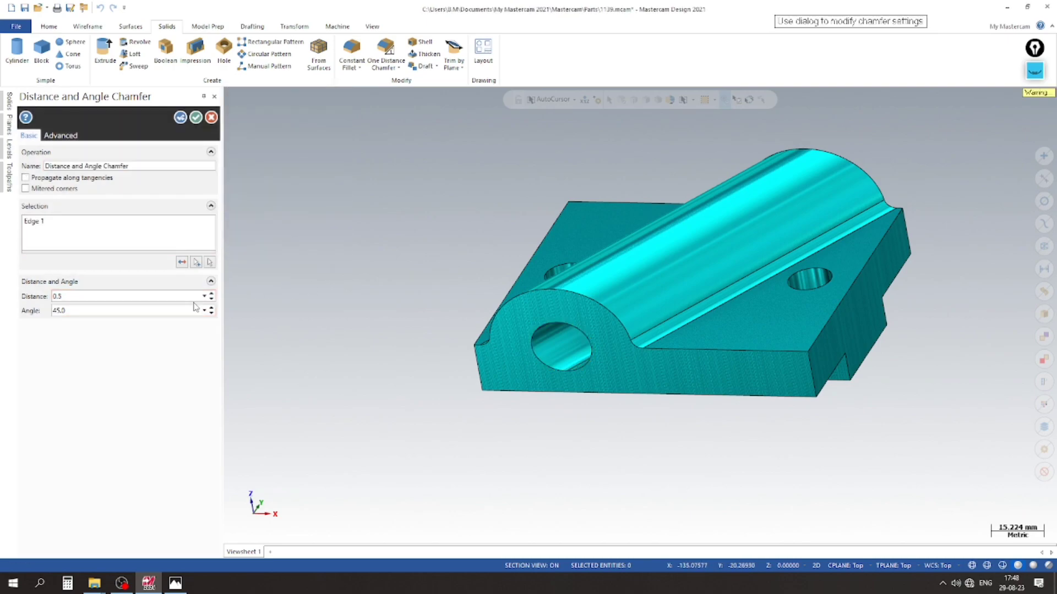
pyautogui.scroll(2, 591, 368)
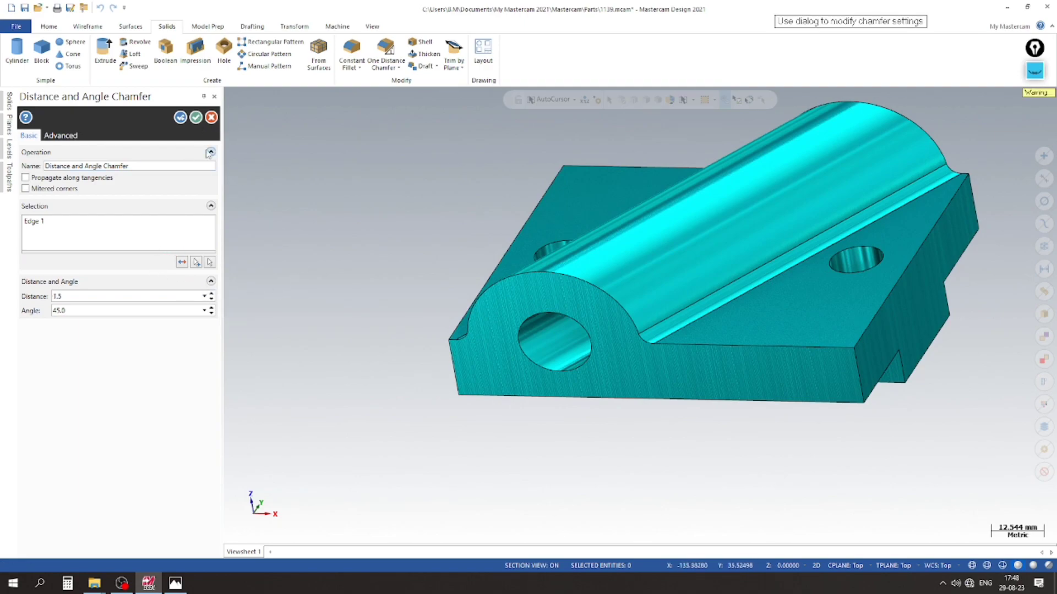
pyautogui.click(211, 117)
pyautogui.moveTo(550, 275); pyautogui.dragTo(791, 279, button='middle')
pyautogui.scroll(-2, 459, 220)
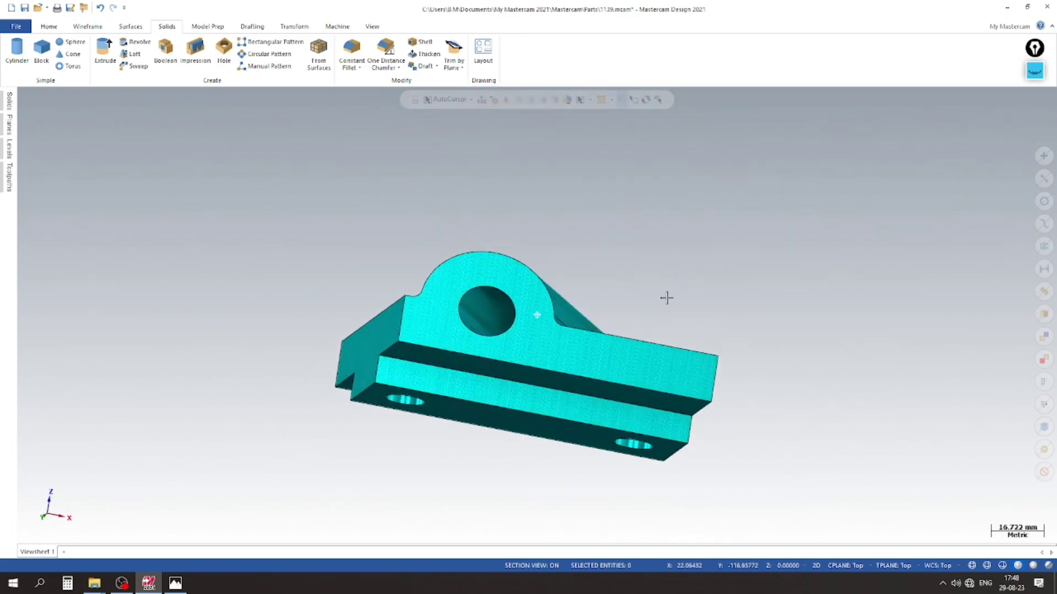
pyautogui.moveTo(362, 300); pyautogui.dragTo(708, 306, button='middle')
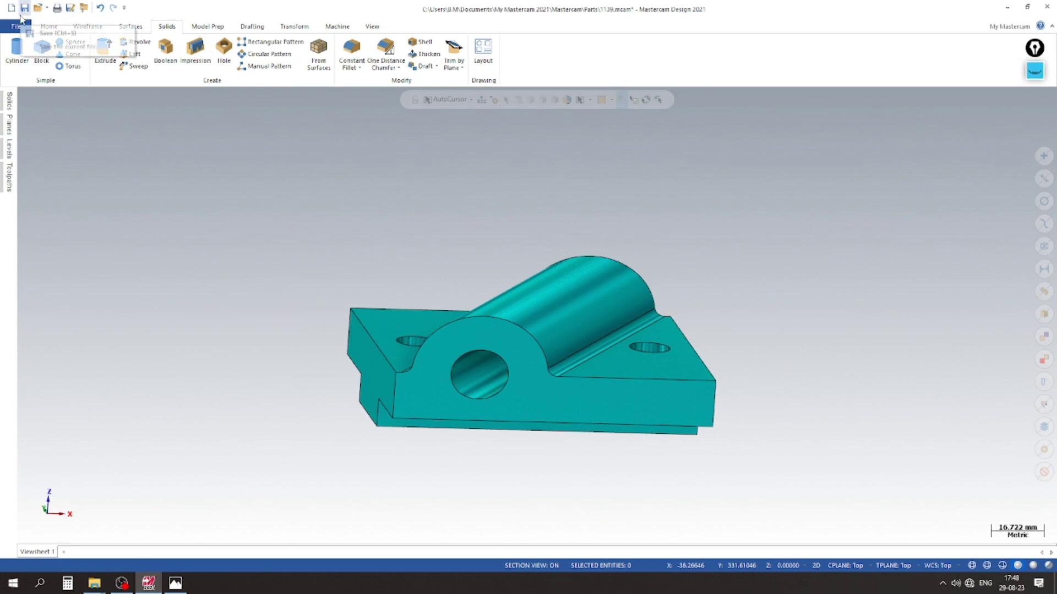